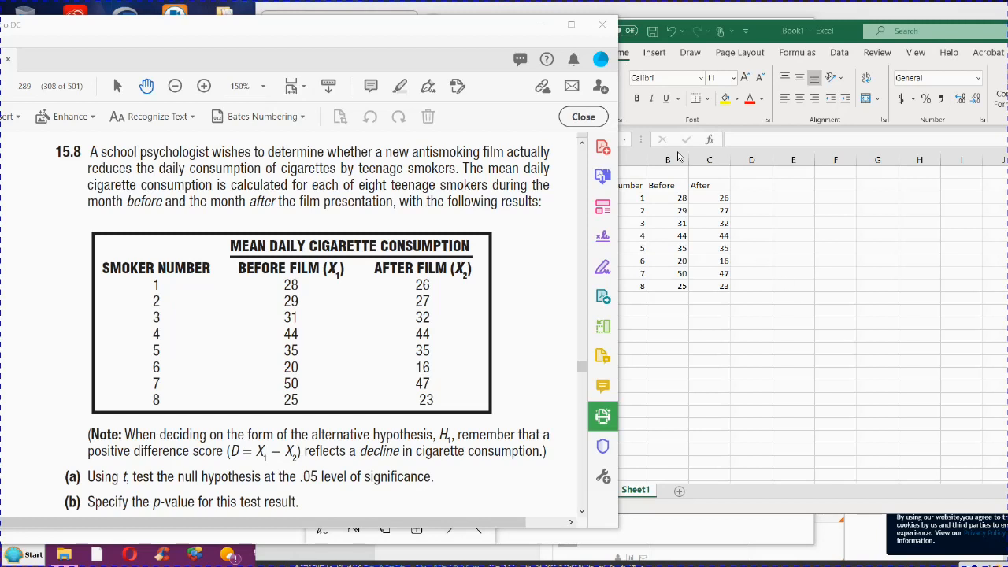
- Read exercise 15.8 about the antismoking film in the PDF and bring the Excel sheet with its data to the front
scroll(492, 264, "up", 2)
scroll(496, 263, "up", 1)
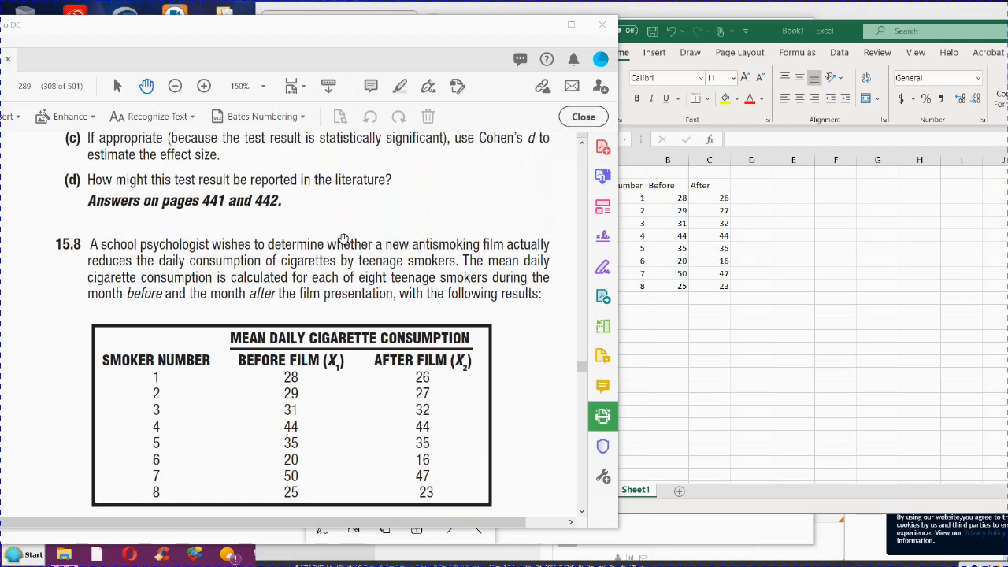
scroll(448, 240, "down", 1)
scroll(451, 244, "down", 2)
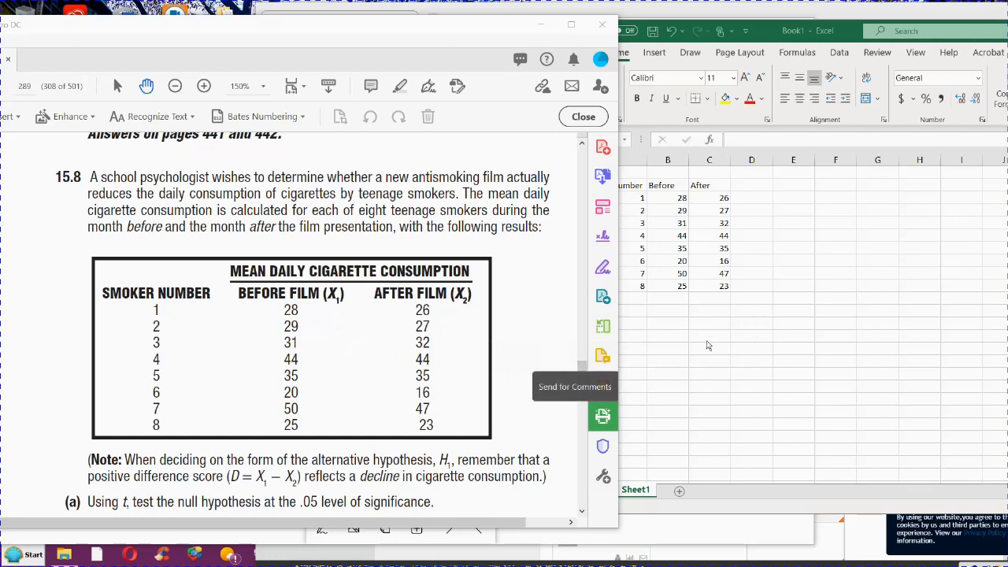
left_click_drag(768, 29, 781, 29)
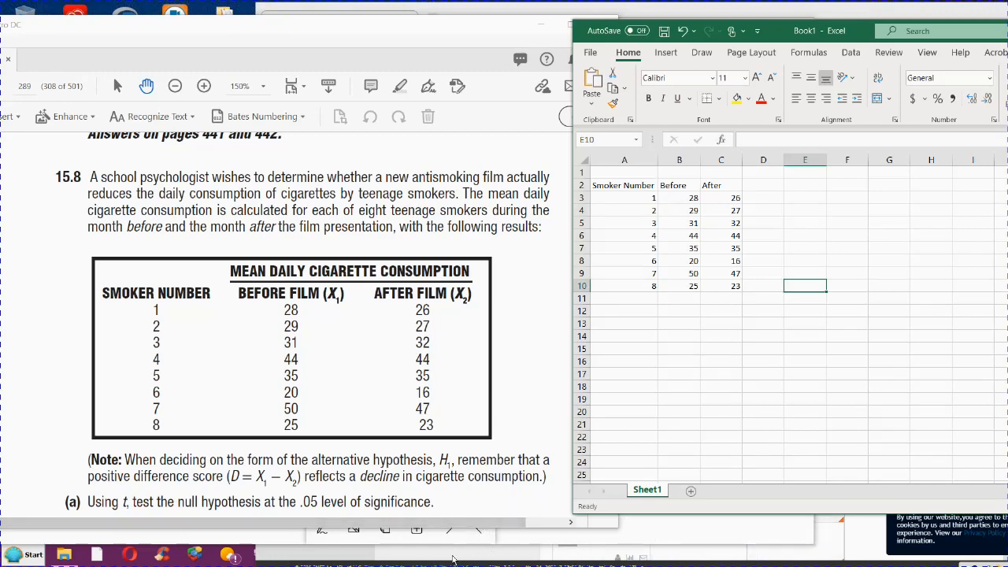
- Switch to the Whiteboard notes and check the Topic 5 Exercises assignment page in the browser
left_click(651, 532)
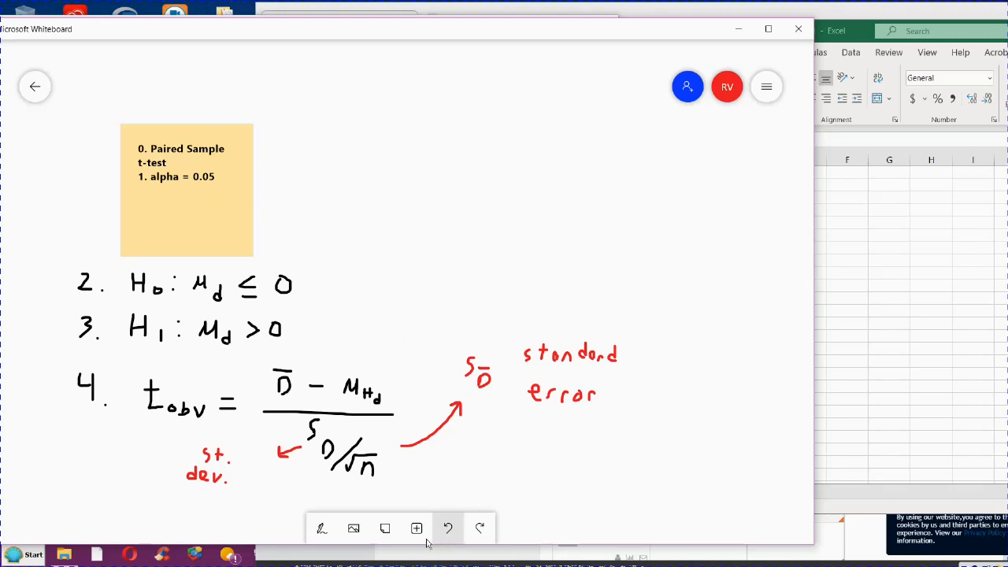
left_click(343, 559)
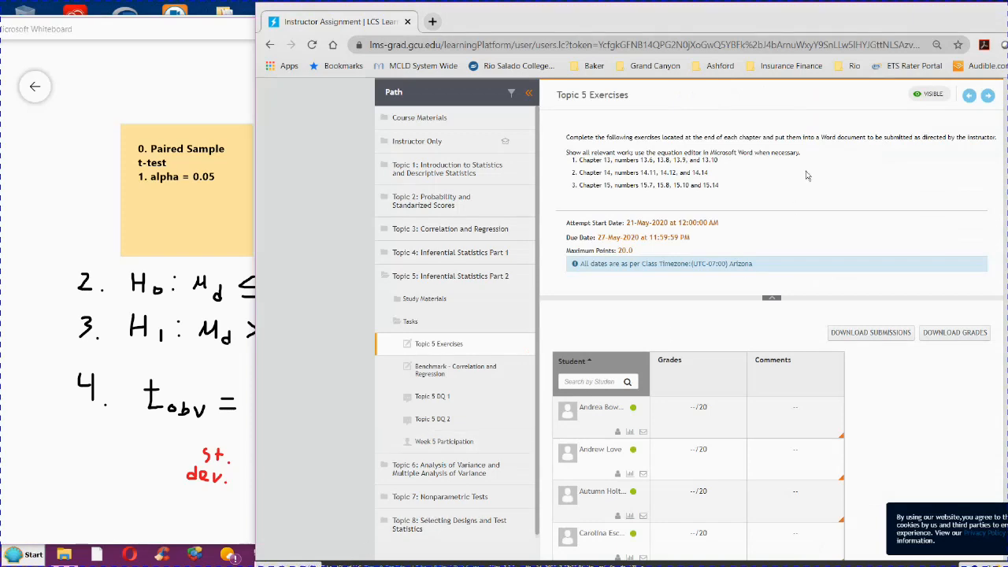
left_click_drag(945, 17, 788, 15)
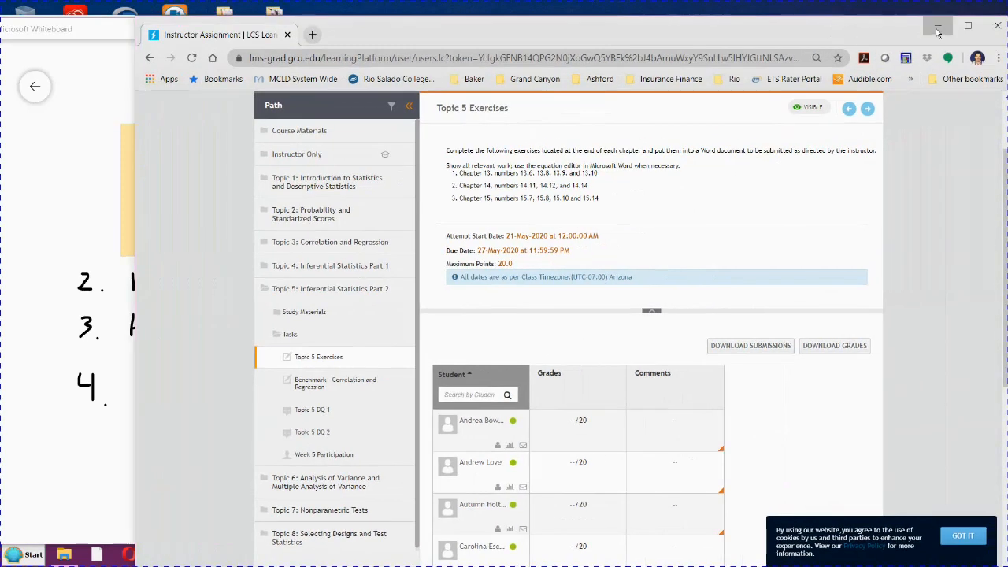
left_click(454, 554)
- Switch to the textbook PDF and read exercise 15.8's data table, note and questions
left_click(324, 554)
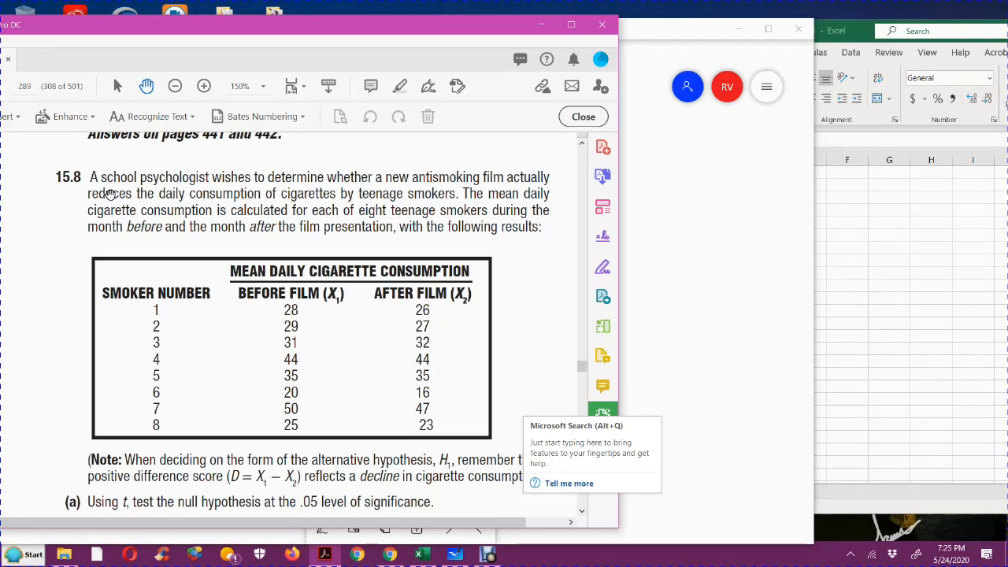
scroll(238, 250, "down", 2)
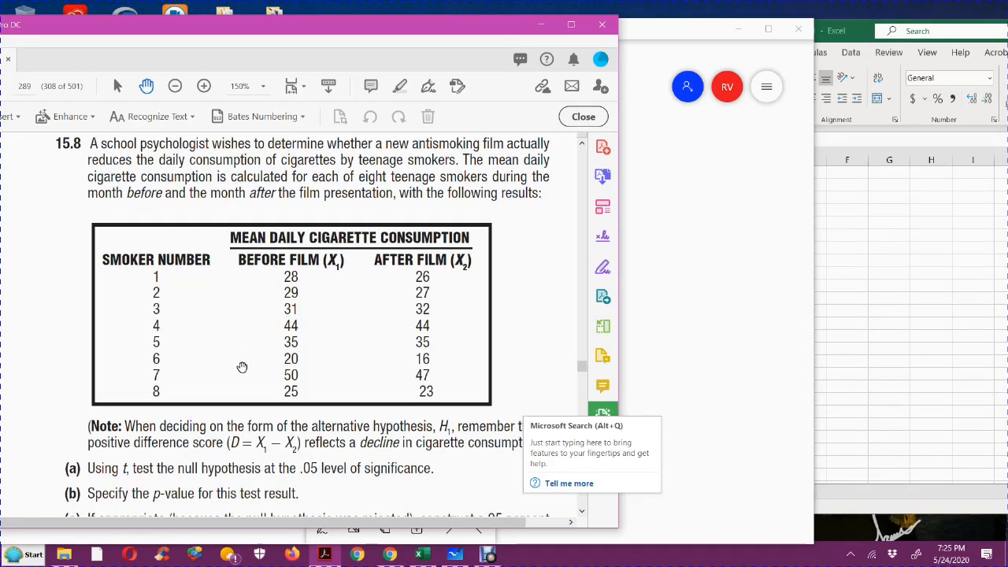
scroll(288, 435, "down", 2)
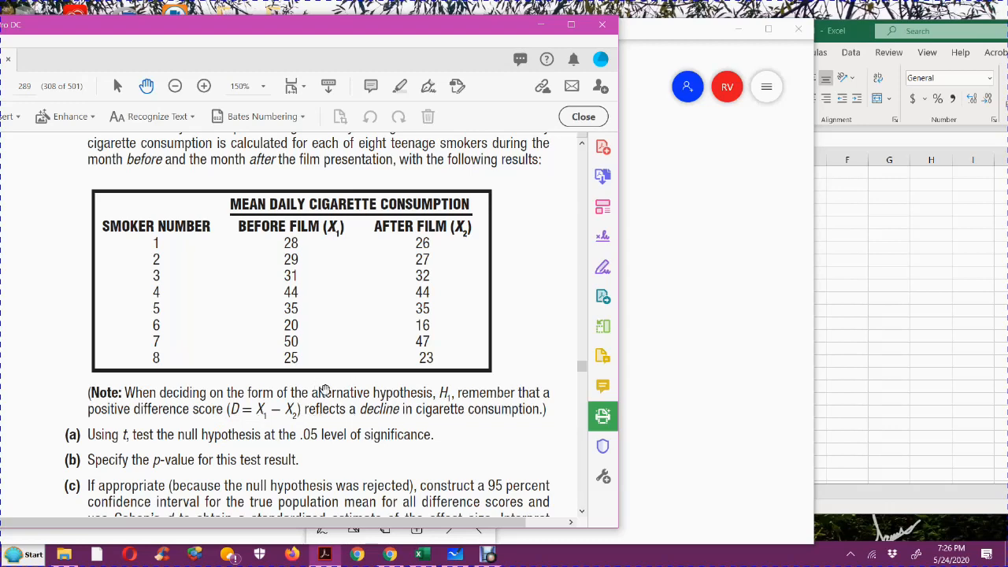
- Compare the observed t formula in the Whiteboard notes with the t ratio under Key Equations in the textbook PDF
left_click(649, 38)
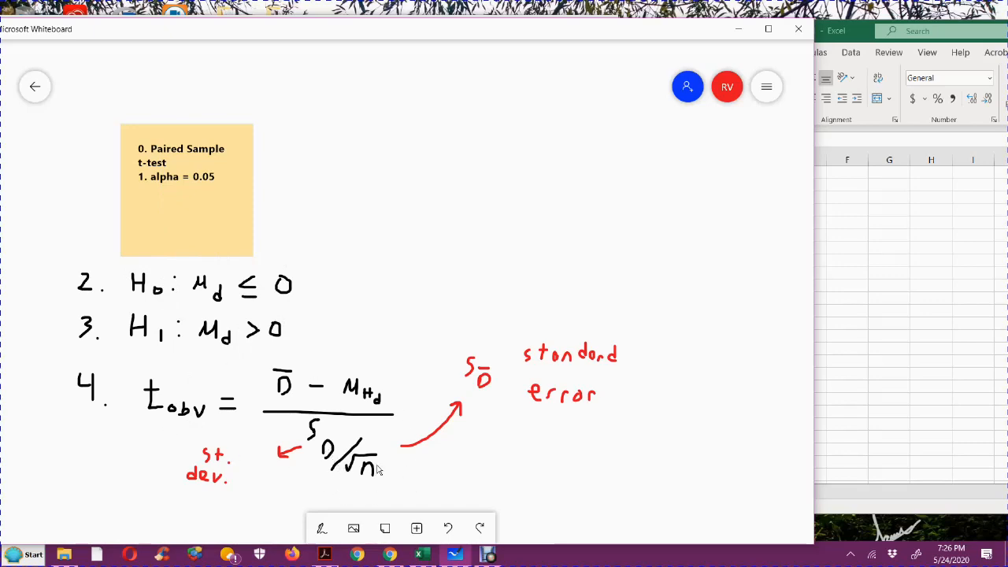
left_click(324, 554)
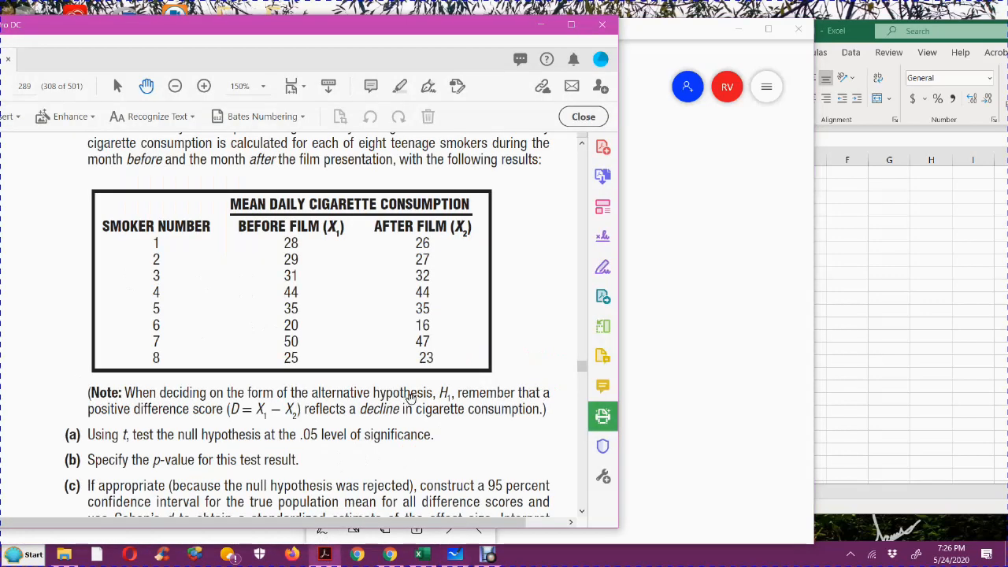
scroll(343, 352, "up", 5)
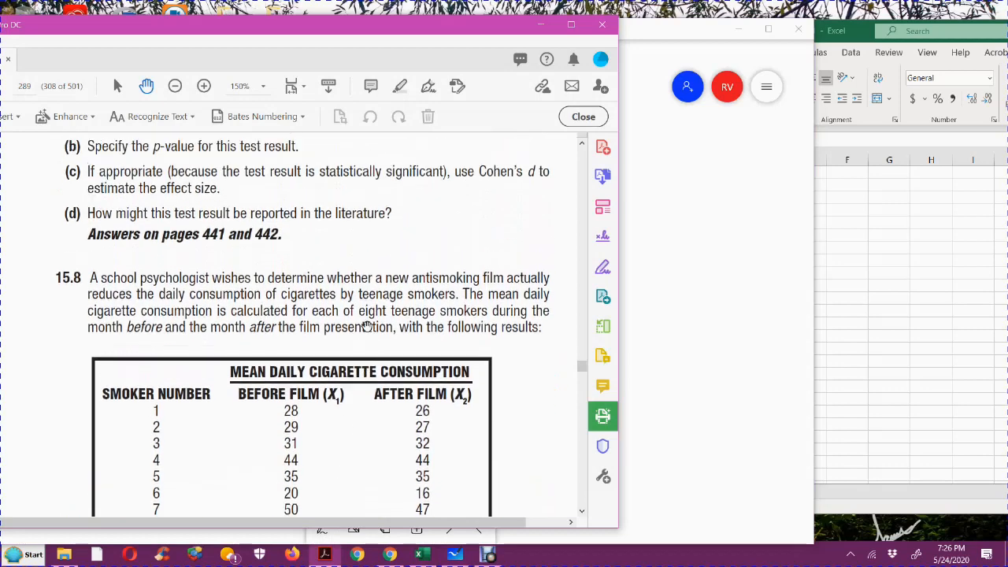
scroll(381, 315, "up", 10)
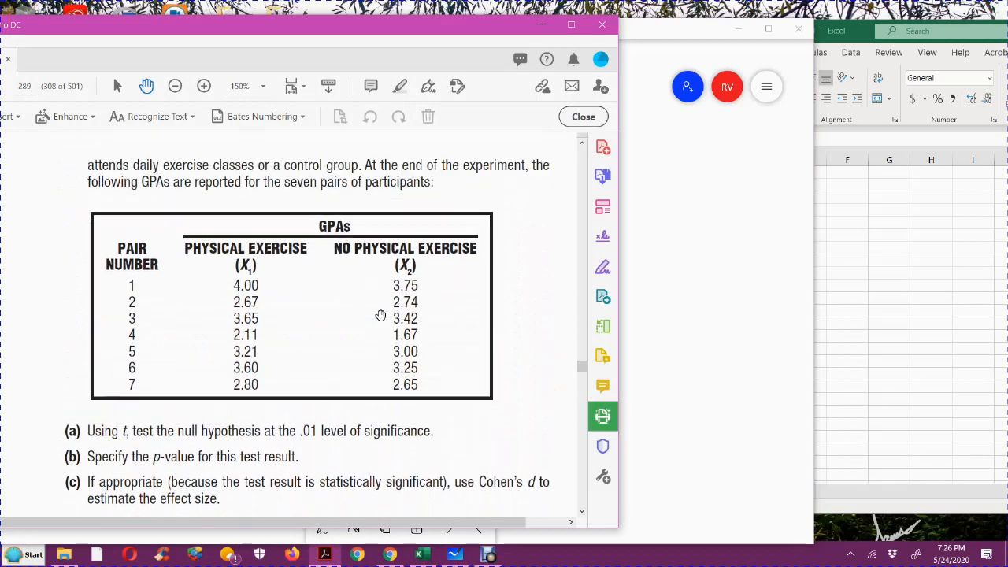
scroll(380, 315, "up", 2)
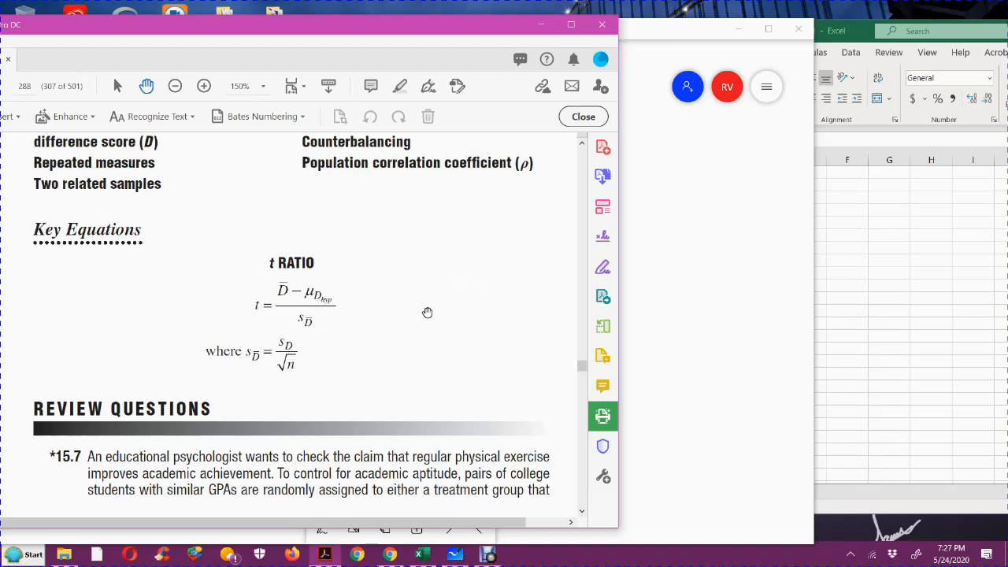
- Return to the mean daily cigarette consumption table of exercise 15.8 in the PDF
scroll(446, 313, "down", 2)
scroll(447, 312, "down", 15)
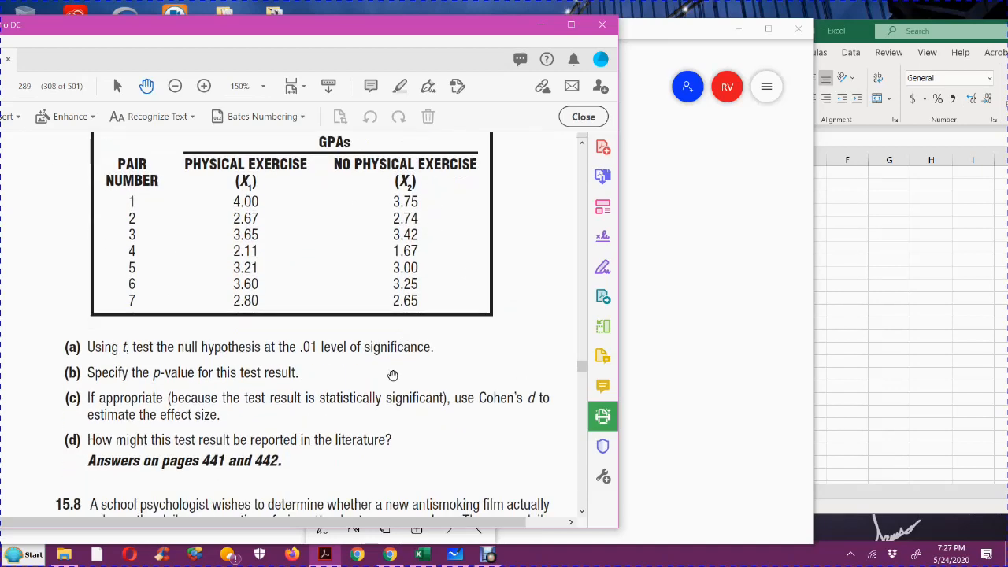
scroll(383, 367, "down", 6)
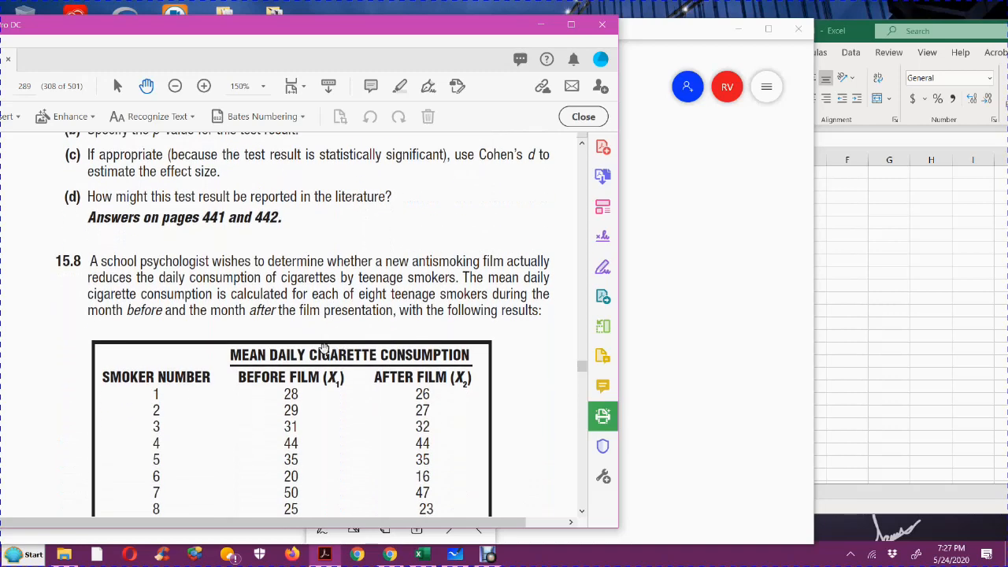
scroll(329, 341, "down", 1)
scroll(331, 341, "up", 1)
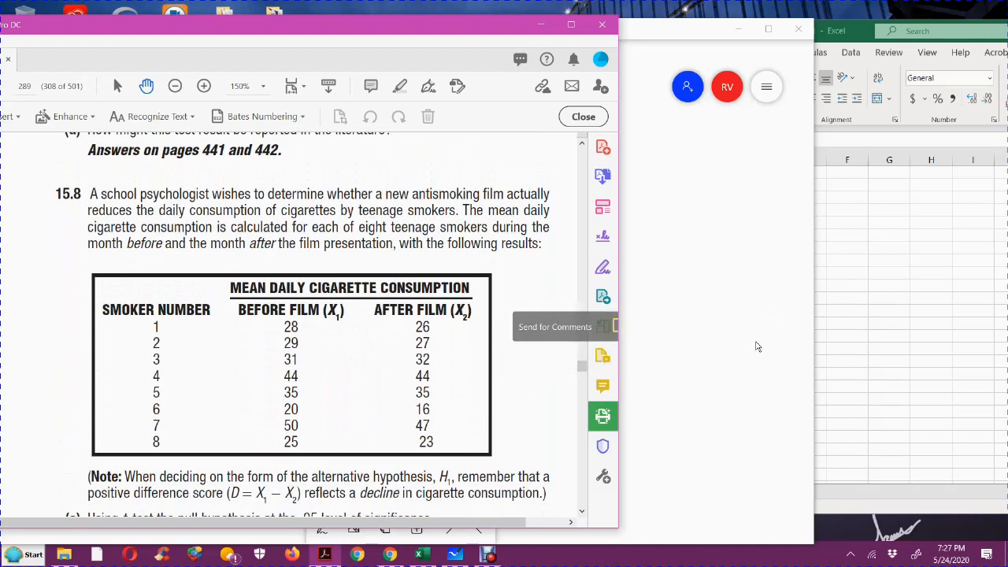
- Switch to Excel and add the header "Differences" in cell D2 beside the After column
left_click(805, 285)
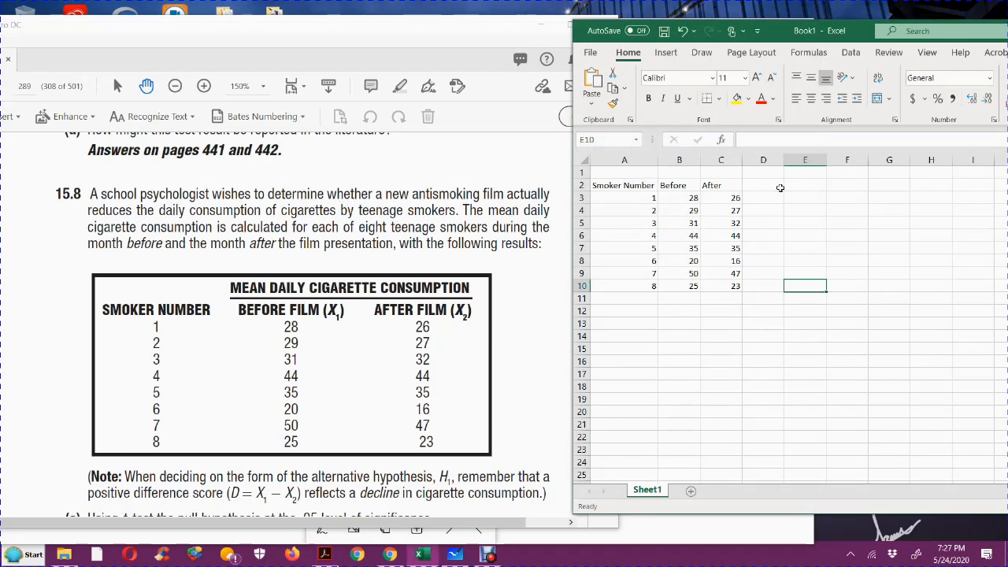
left_click(778, 186)
type("Dif")
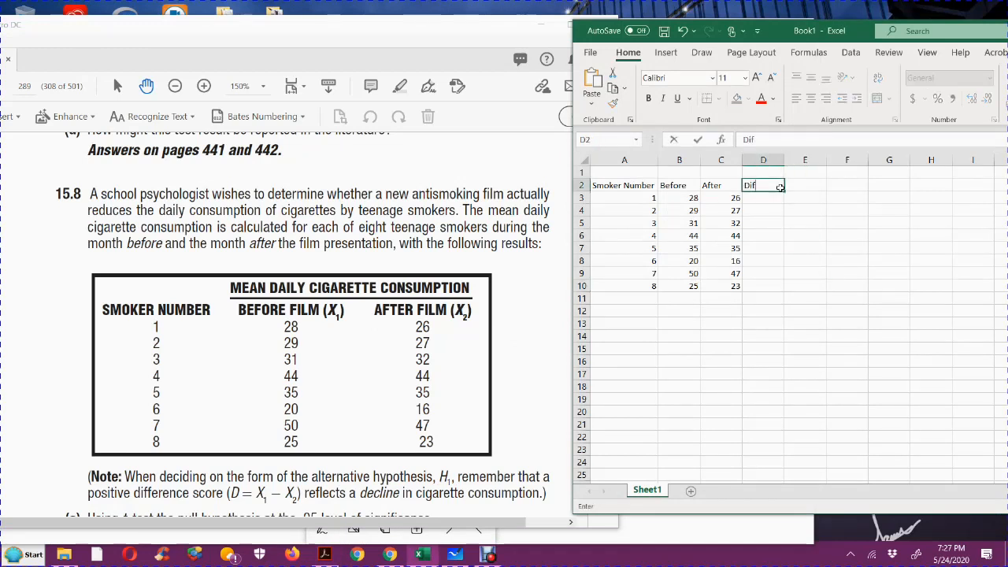
type("ferences")
- Calculate Before minus After in D3 with =B3-C3 and fill the formula down to D10
left_click(768, 200)
type("=")
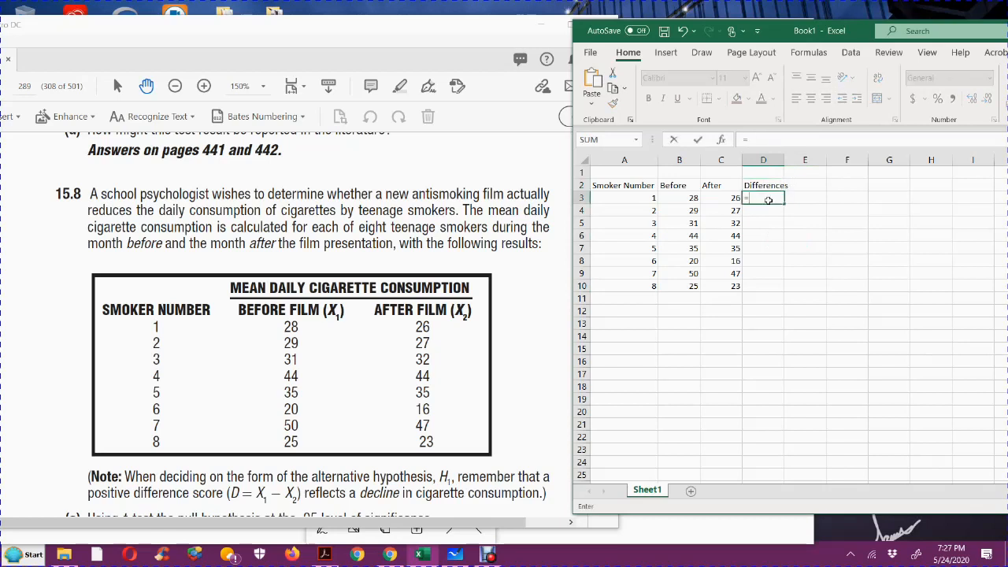
left_click(677, 199)
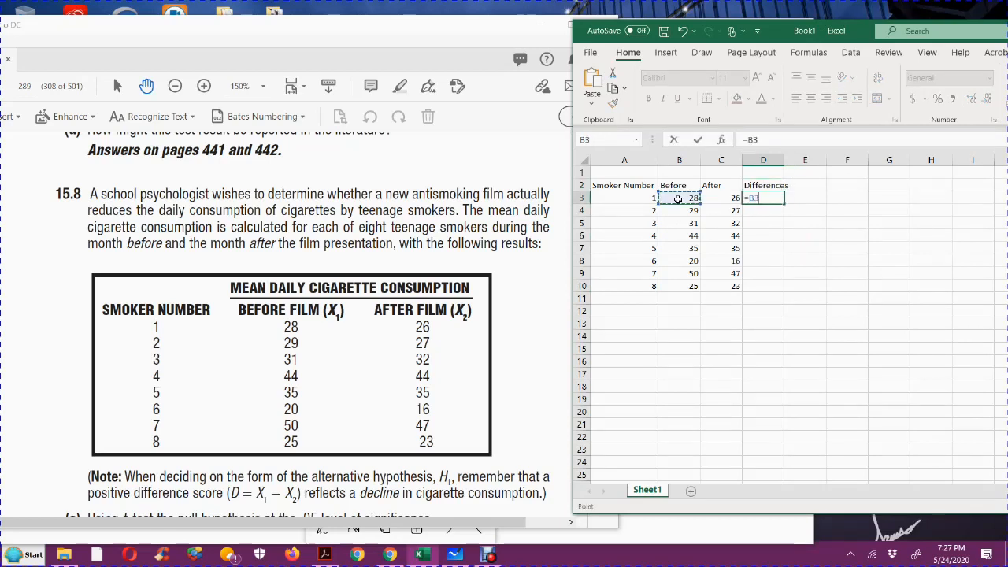
type("-")
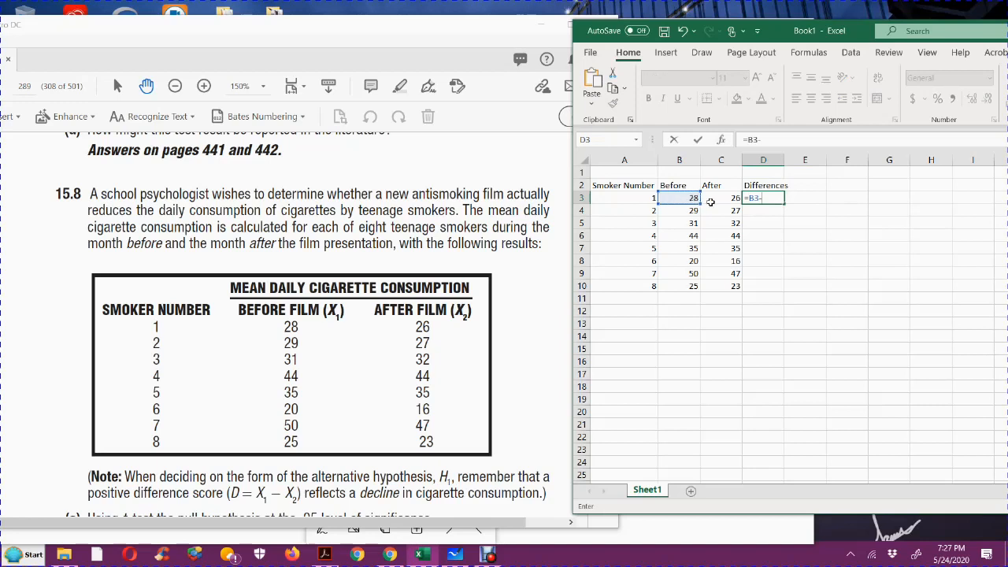
left_click(710, 202)
key("Return")
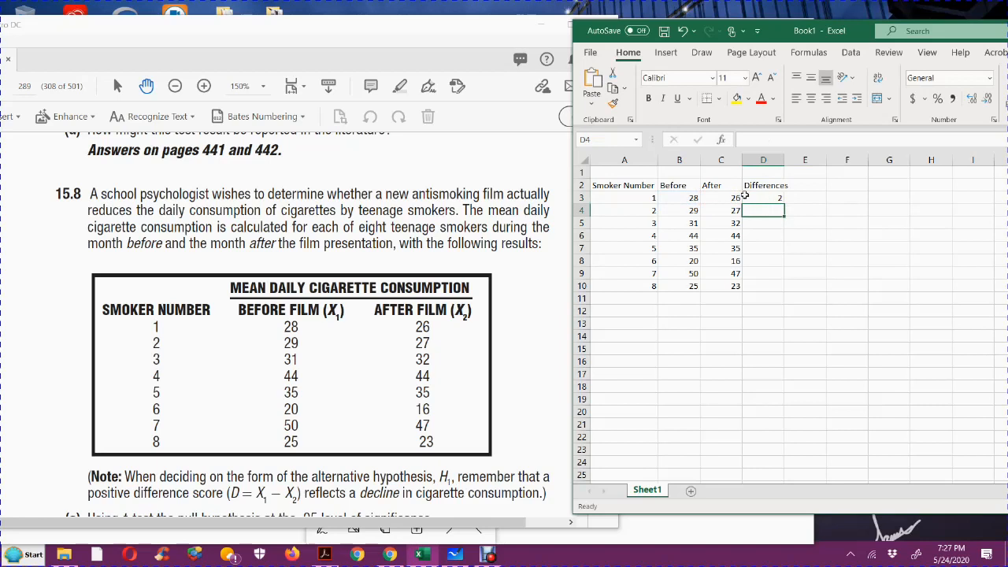
left_click(778, 198)
left_click_drag(781, 202, 779, 293)
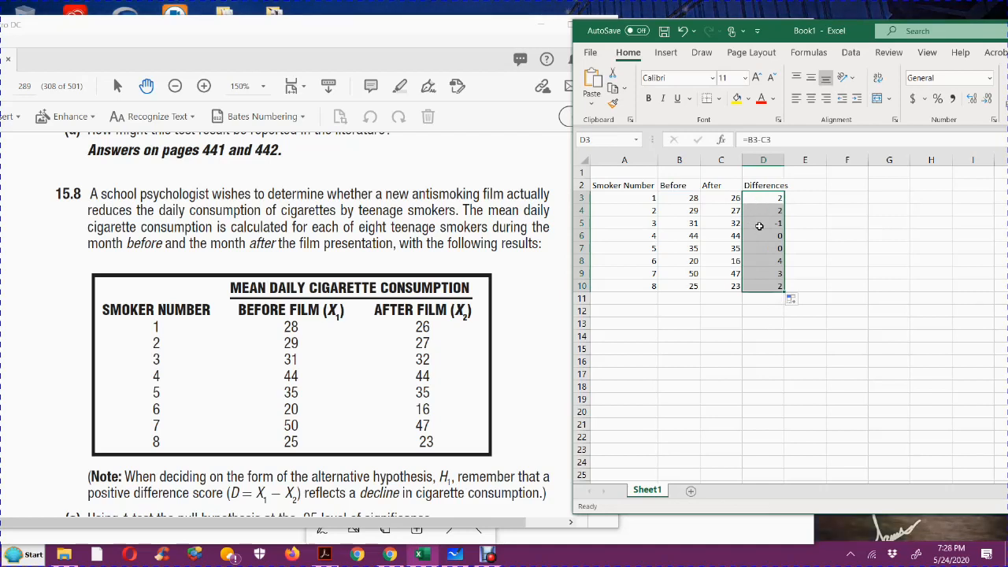
- Inspect the difference scores of smokers 3 to 6 in cells D5 to D8
left_click(772, 225)
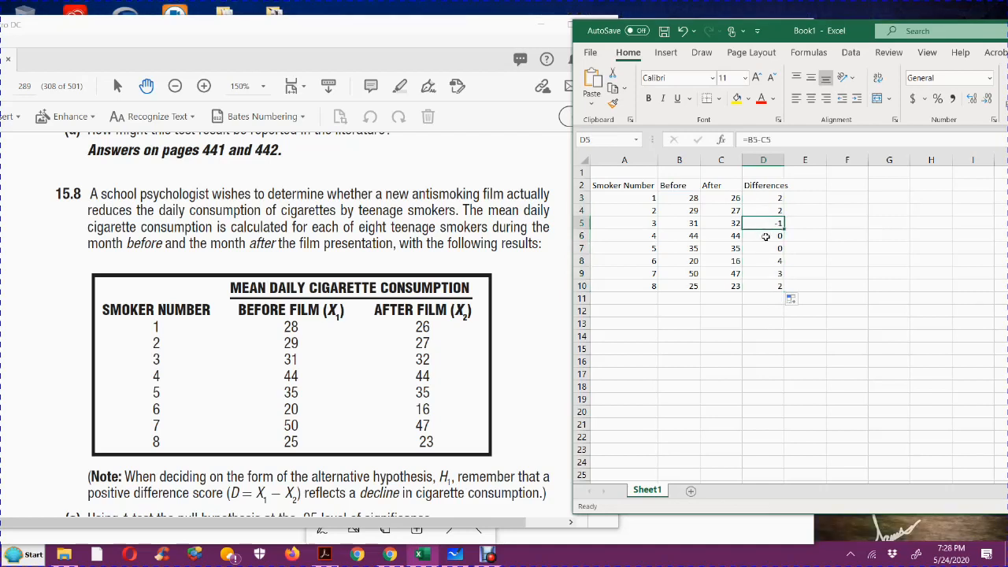
left_click(766, 236)
left_click(764, 248)
left_click(769, 264)
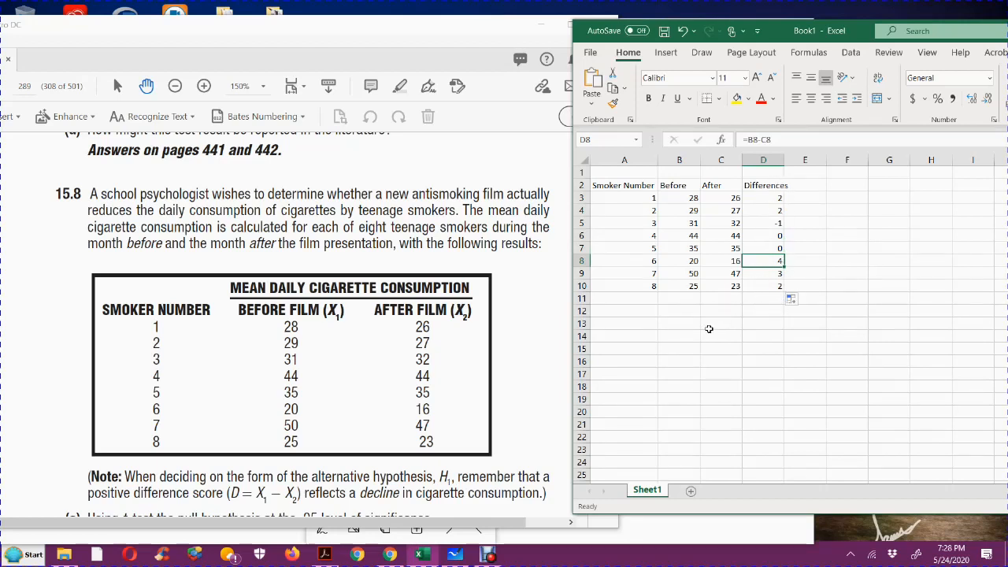
- Label C12 "Mean" and calculate the average of the differences in D12 with =Average(D3:D10)
left_click(708, 315)
type("Mean")
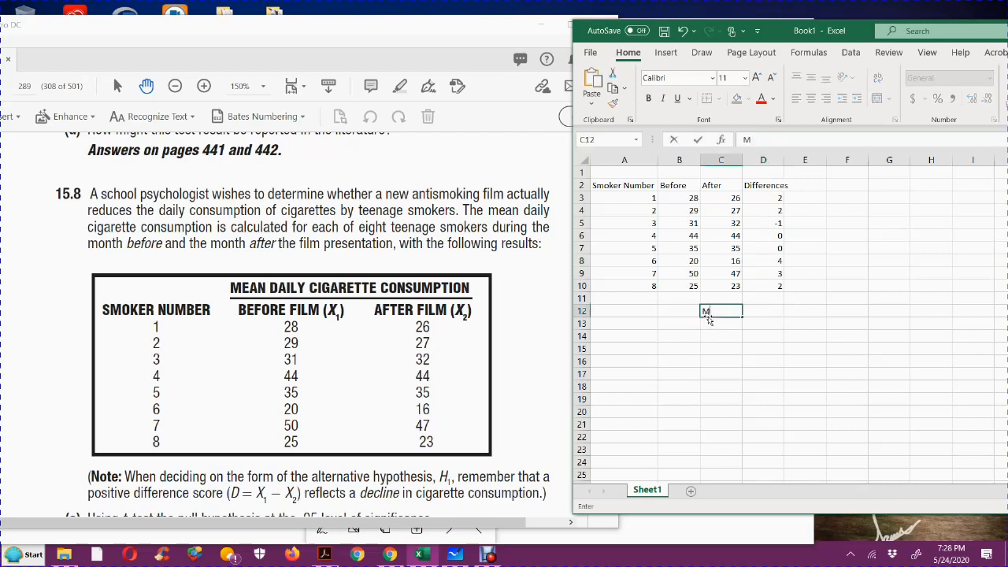
left_click(752, 313)
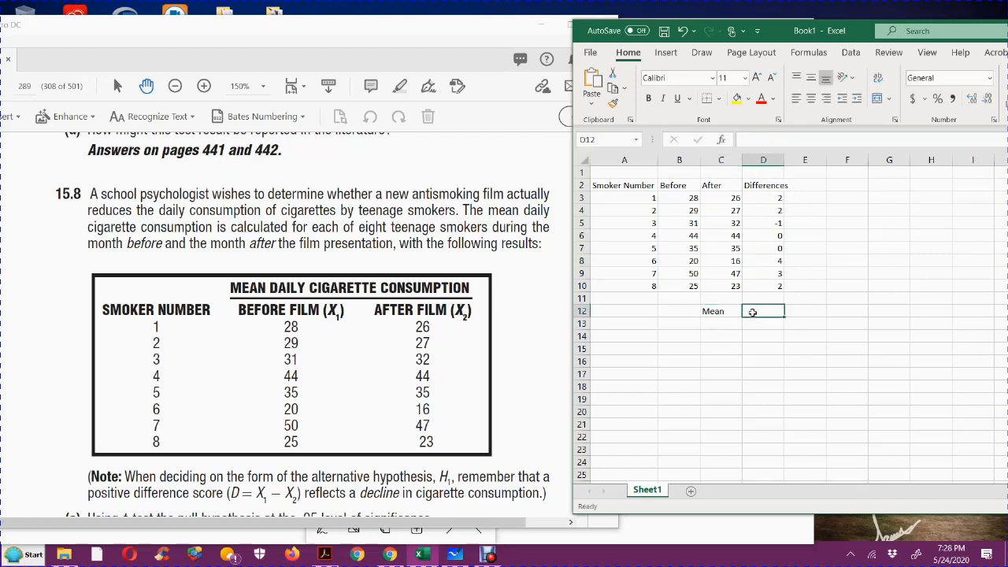
type("=Average(")
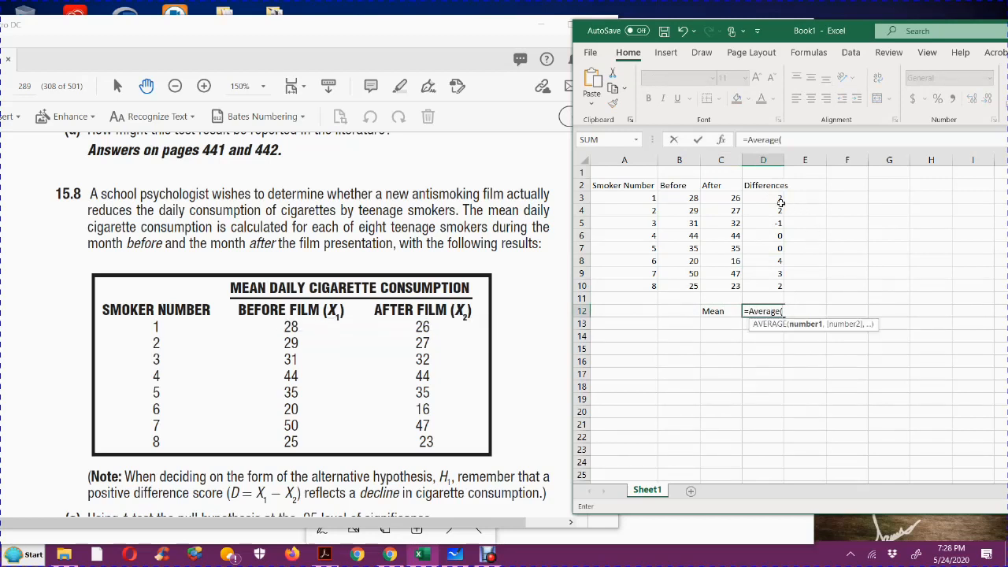
left_click_drag(777, 203, 773, 281)
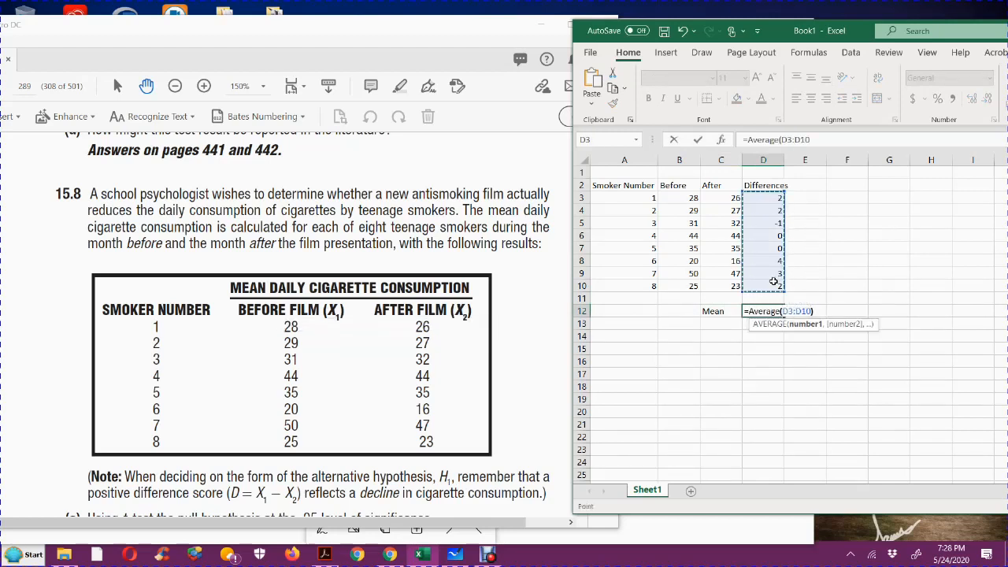
key("Return")
- Label C13 "st dev" and calculate the sample standard deviation of the differences in D13 with =stdev.s(D3:D10)
left_click(711, 325)
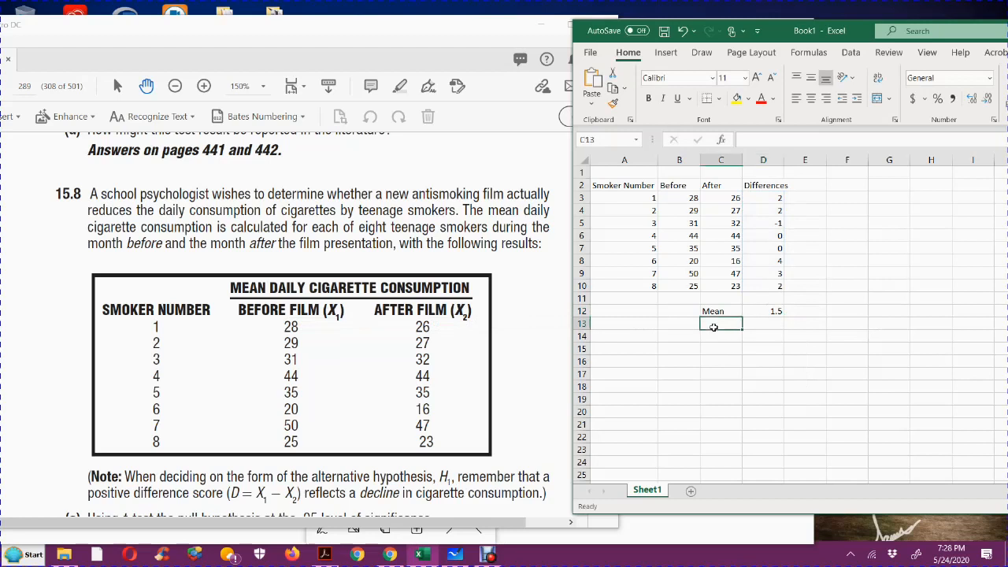
type("st dev")
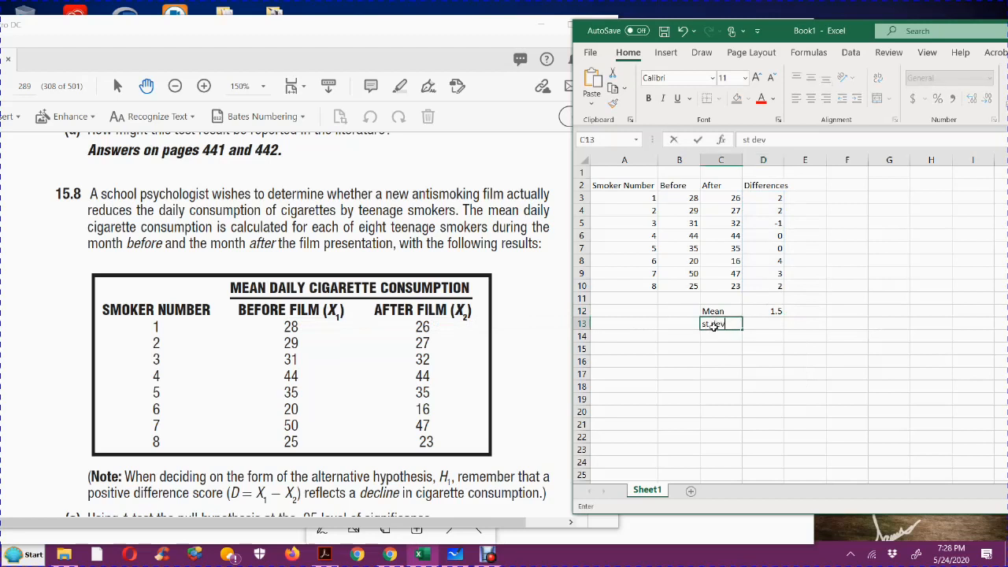
left_click(750, 324)
type("=")
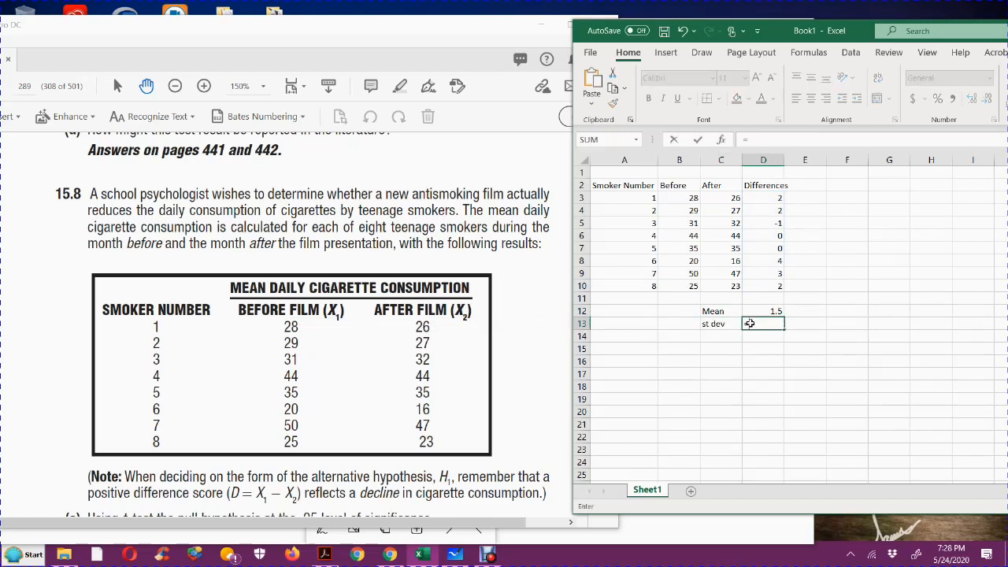
type("stdev.")
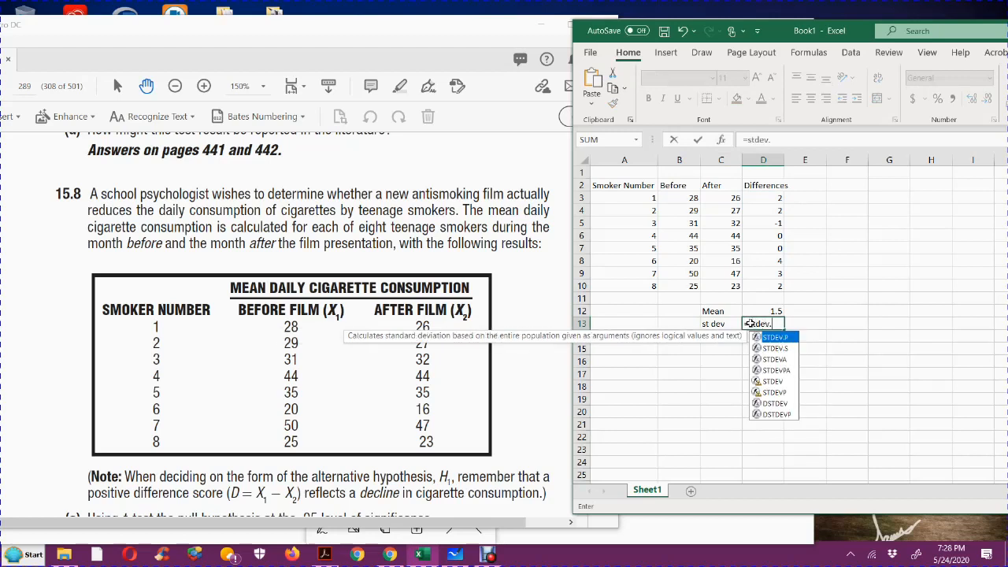
type("s(")
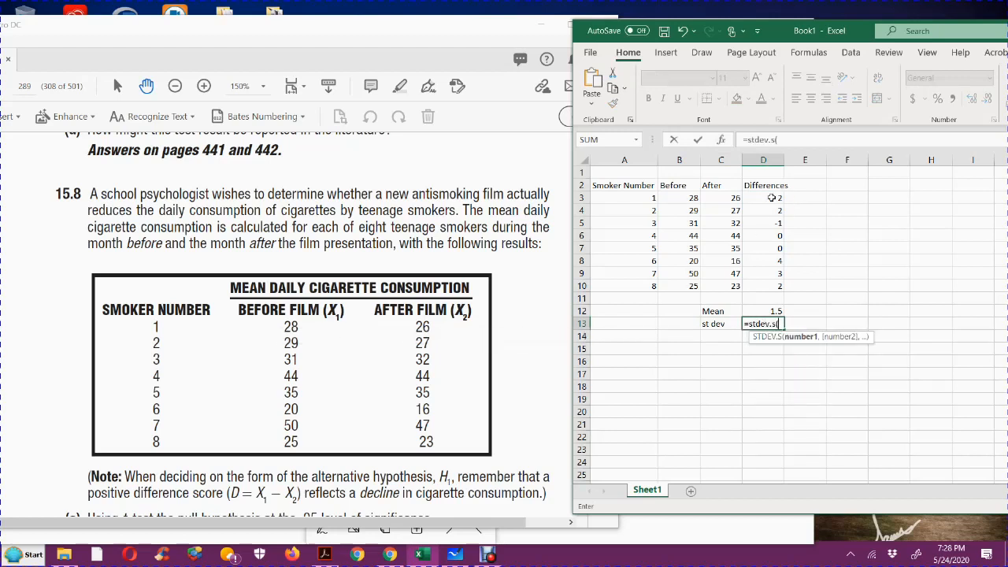
left_click_drag(775, 199, 772, 286)
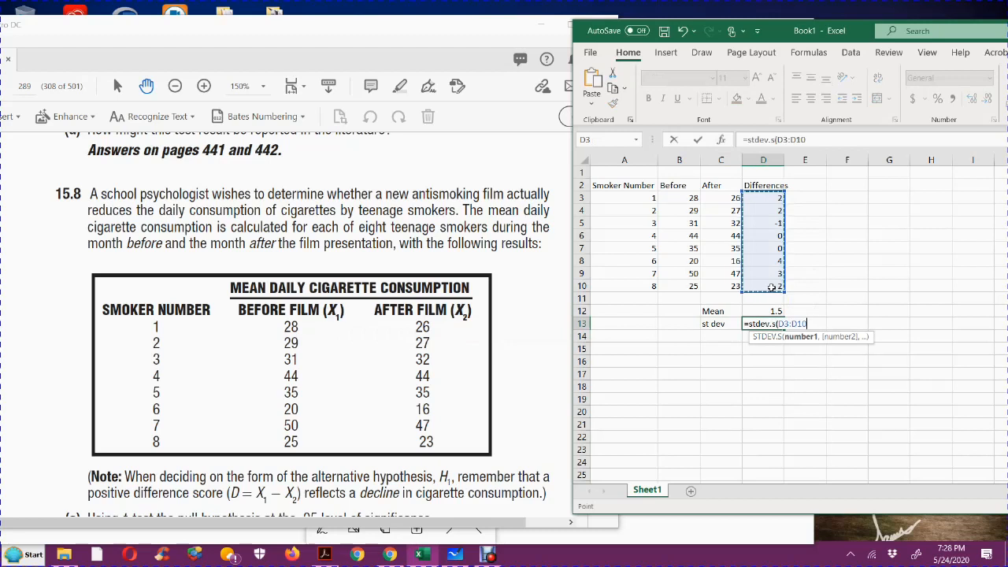
type(")")
key("Return")
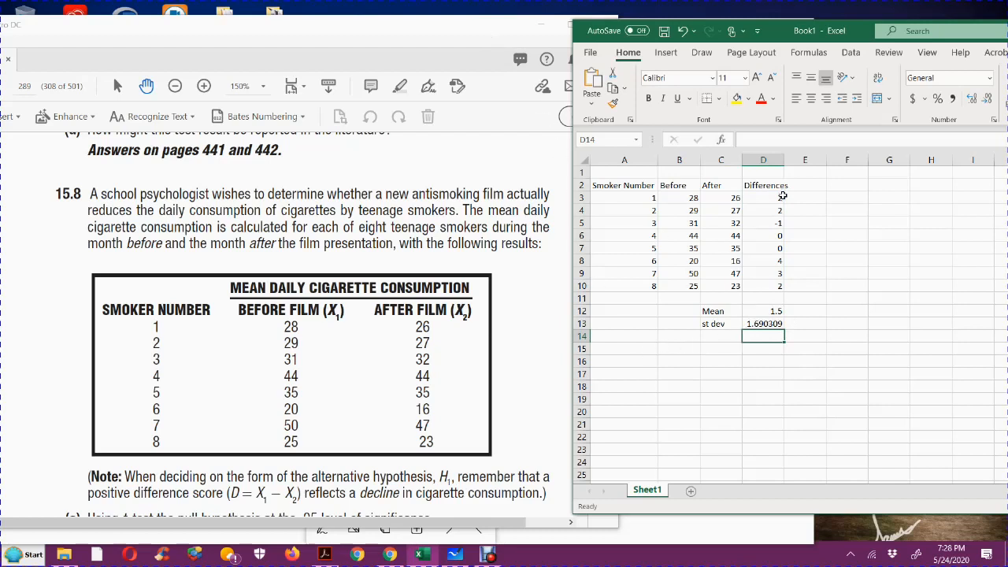
- Switch to the textbook PDF, read question (a) of exercise 15.8, and minimize the PDF window
left_click(499, 43)
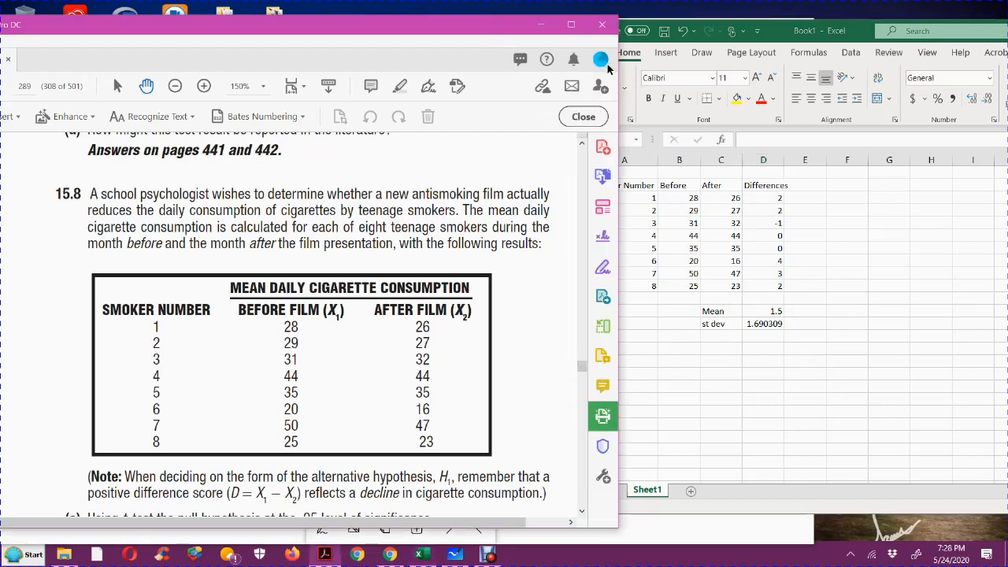
scroll(473, 195, "down", 1)
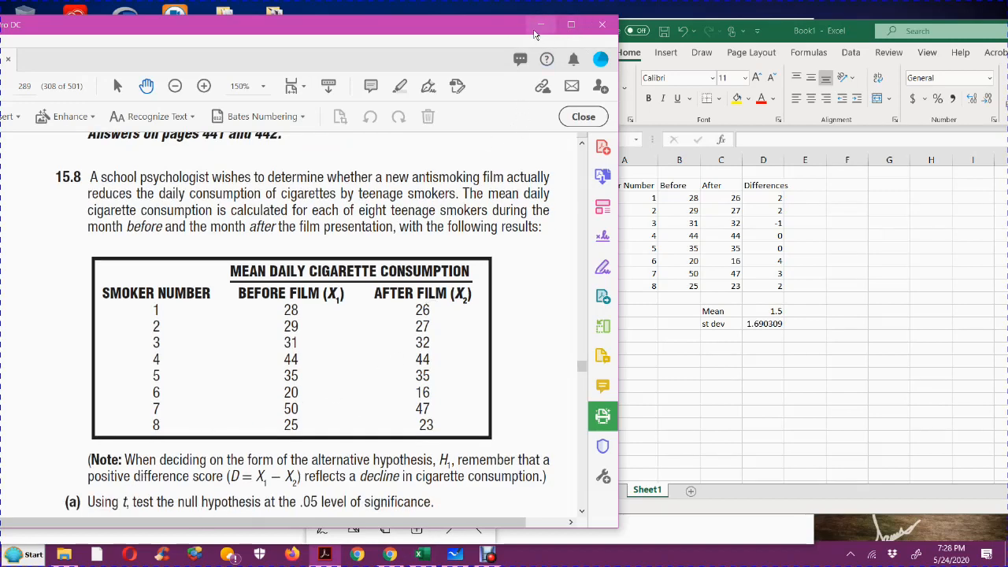
left_click(540, 24)
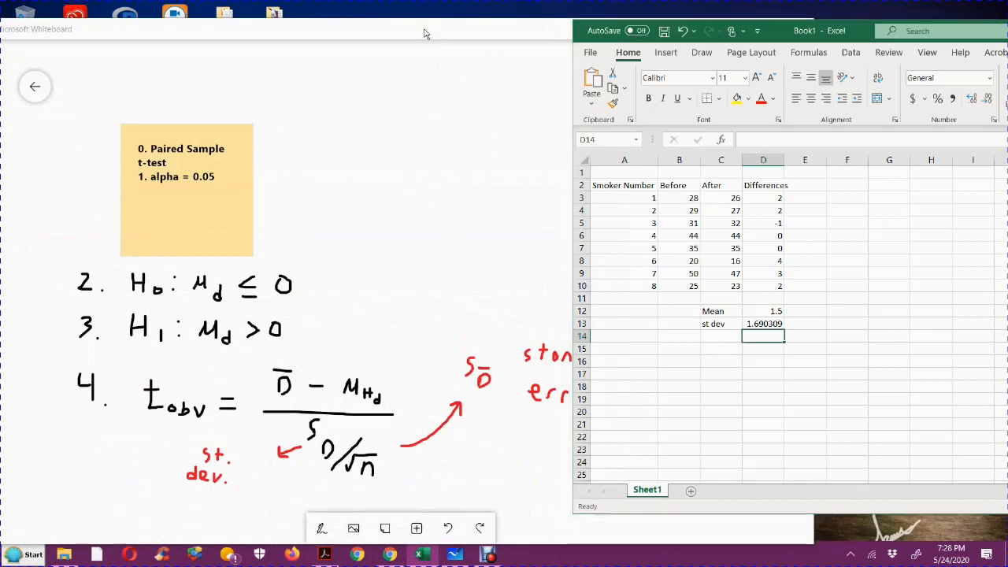
- Switch to Microsoft Whiteboard and handwrite "t obv =" with the black pen in the empty area above the standard error note
left_click(430, 29)
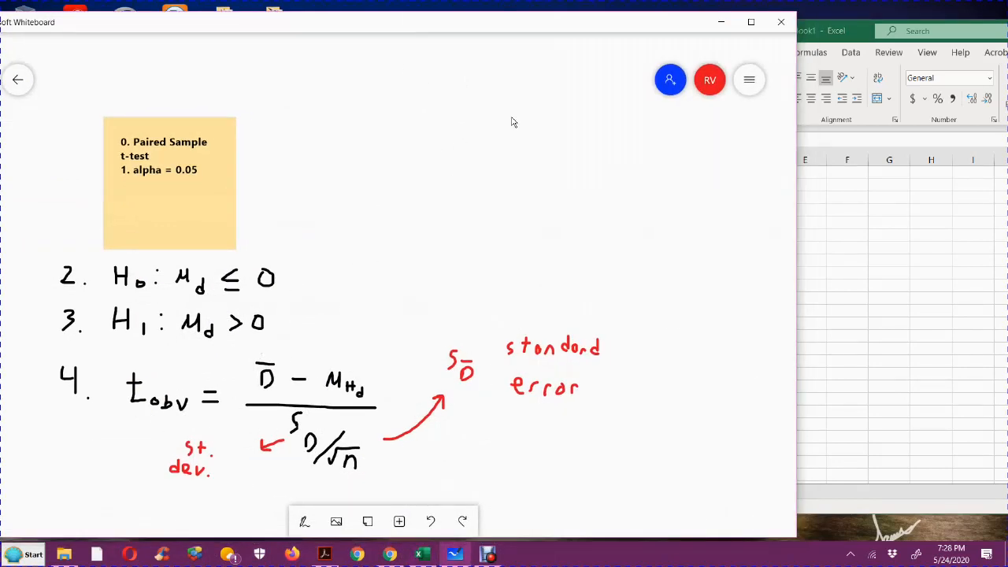
left_click_drag(486, 119, 485, 144)
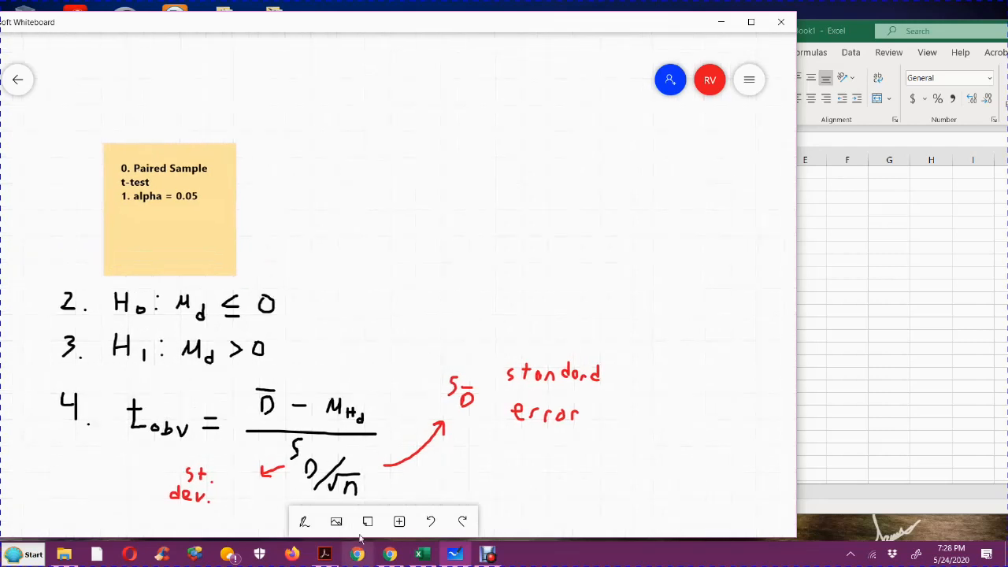
scroll(465, 421, "down", 2)
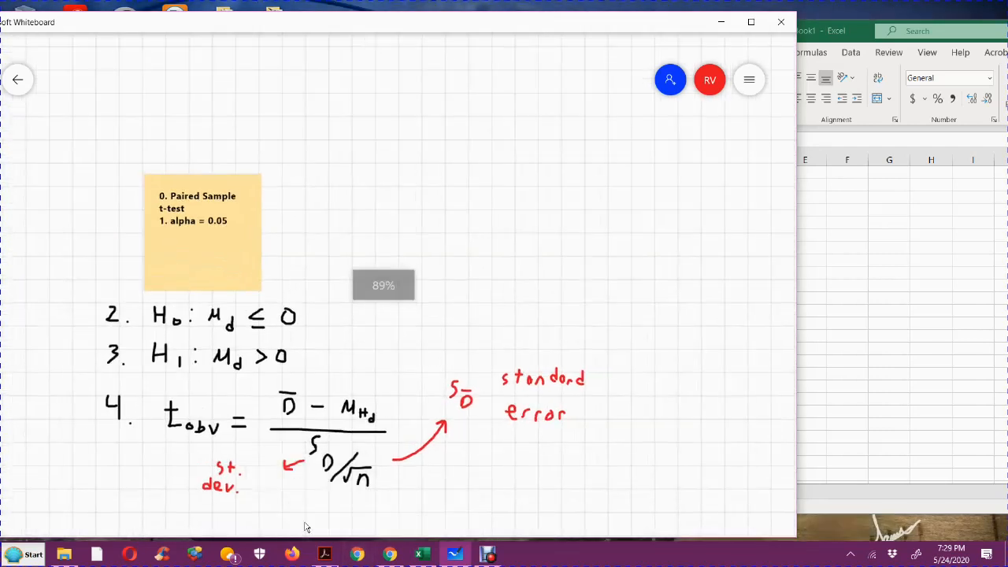
left_click(304, 525)
left_click(230, 521)
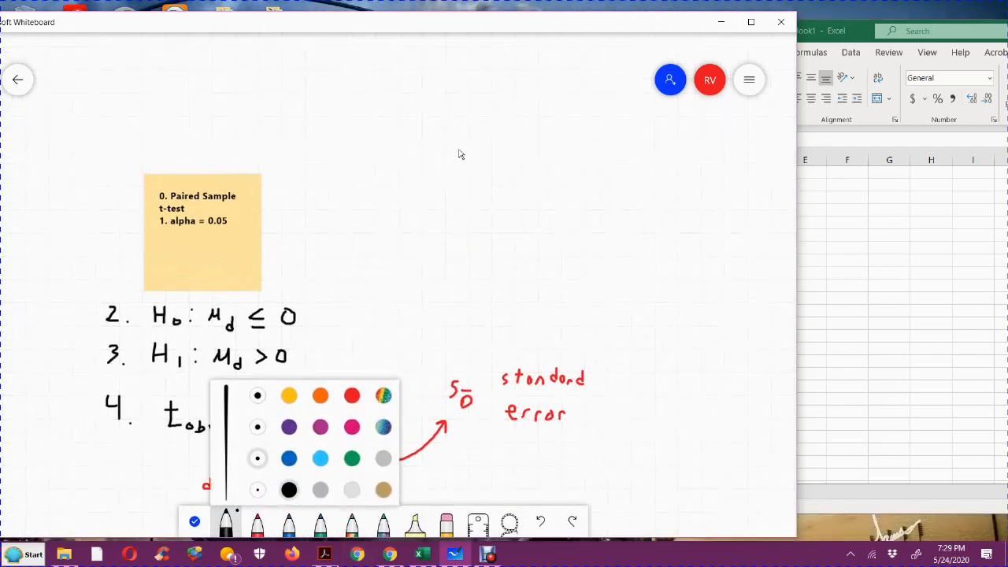
mouse_move(478, 107)
left_mouse_down()
mouse_move(486, 139)
mouse_move(482, 122)
mouse_move(496, 150)
mouse_move(501, 139)
left_mouse_up()
mouse_move(513, 136)
left_mouse_down()
mouse_move(512, 156)
mouse_move(565, 134)
mouse_move(564, 150)
left_mouse_up()
- Check the mean difference in Excel and write the numerator "1.5 - 0" with a fraction line after "t obv =" on the whiteboard
key("alt+Tab")
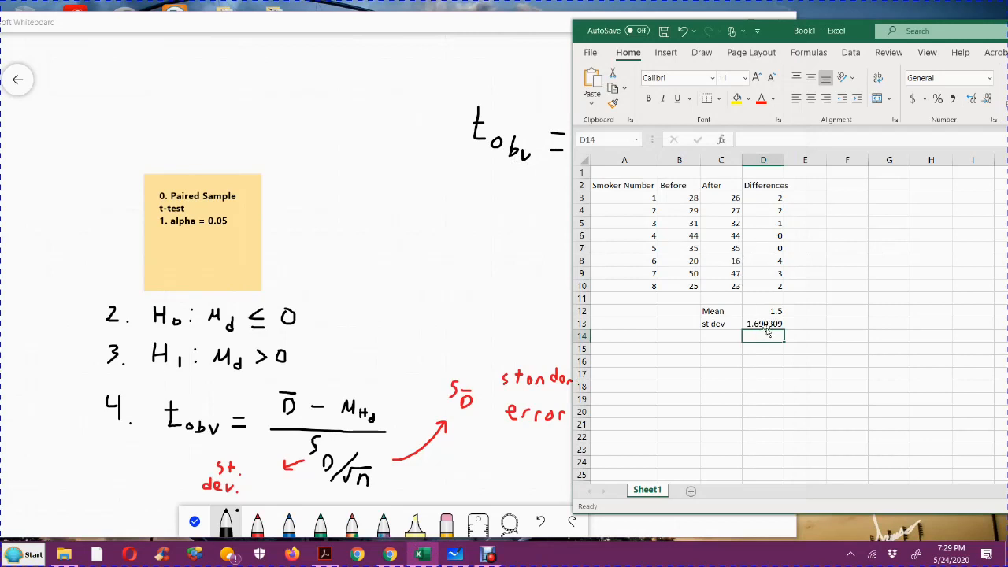
left_click(525, 26)
mouse_move(601, 101)
left_mouse_down()
mouse_move(603, 115)
mouse_move(626, 110)
mouse_move(619, 119)
mouse_move(640, 98)
mouse_move(669, 123)
left_mouse_up()
left_click(612, 116)
left_click_drag(663, 107, 679, 108)
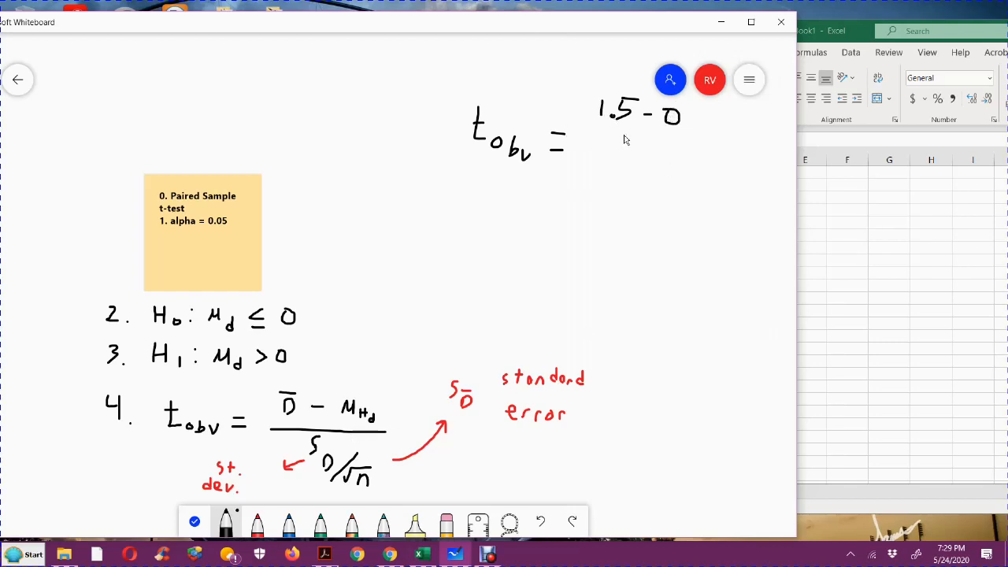
left_click_drag(584, 137, 655, 137)
- Check the standard deviation and sample size in Excel and write the denominator 1.69/√8 under the fraction line on the whiteboard
left_click(867, 345)
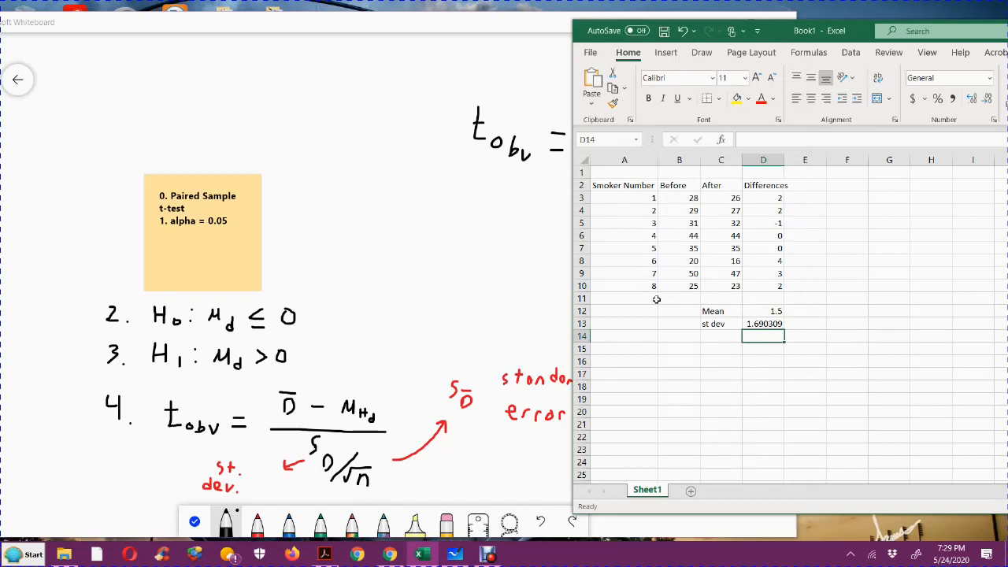
left_click(534, 34)
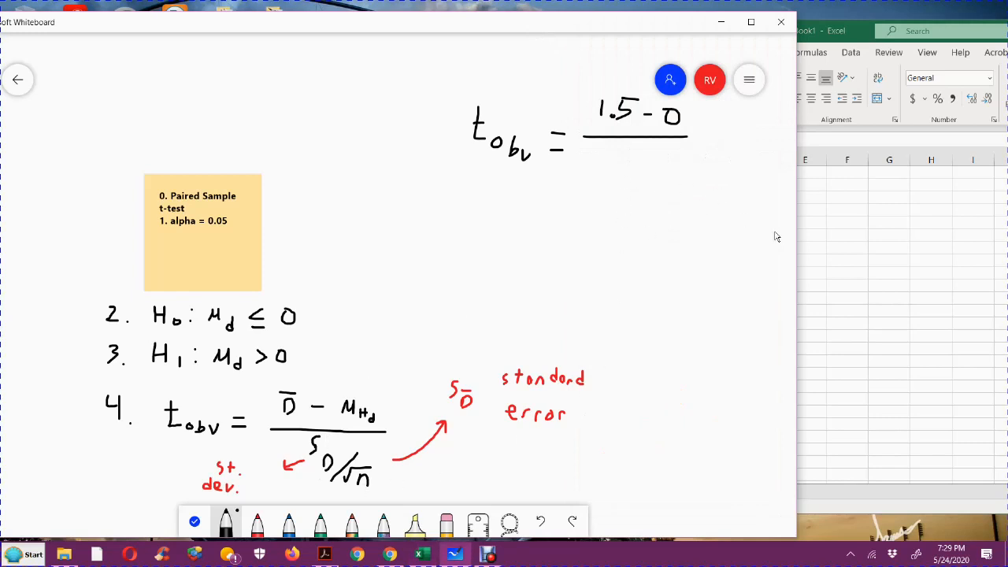
key("alt+Tab")
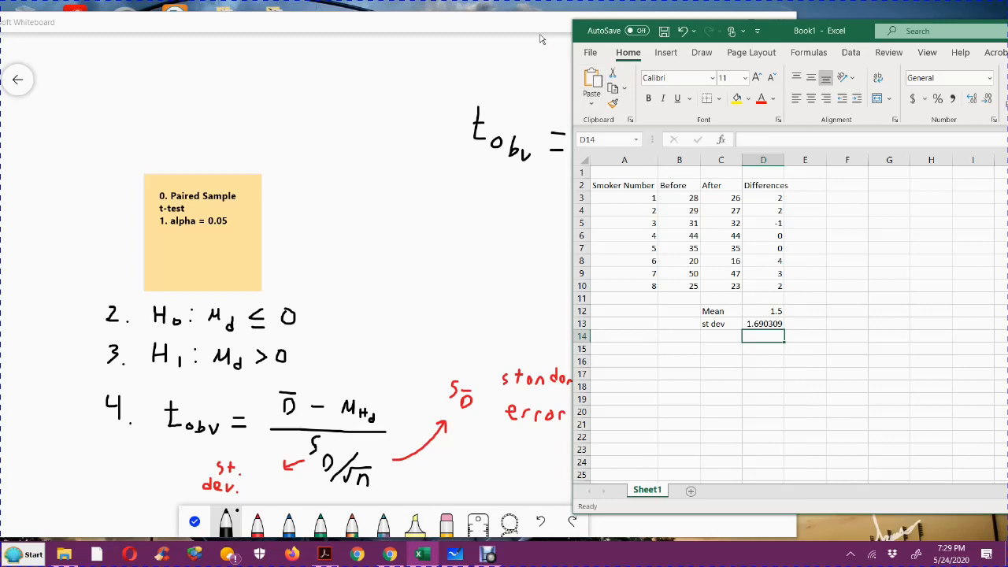
key("alt+Tab")
mouse_move(616, 143)
left_mouse_down()
mouse_move(615, 155)
mouse_move(636, 148)
mouse_move(640, 158)
mouse_move(650, 146)
mouse_move(639, 189)
mouse_move(682, 166)
mouse_move(687, 197)
mouse_move(690, 168)
left_mouse_up()
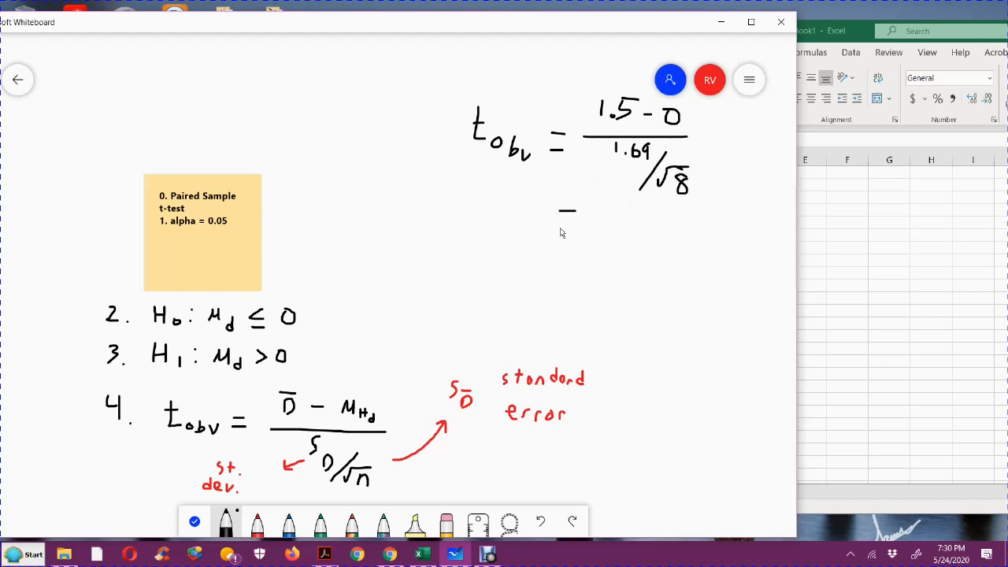
- Write the observed t result "= 2.51" below the fraction
left_click_drag(561, 227, 575, 228)
mouse_move(596, 214)
left_mouse_down()
mouse_move(605, 211)
mouse_move(599, 228)
mouse_move(625, 225)
mouse_move(623, 233)
mouse_move(643, 211)
mouse_move(656, 241)
left_mouse_up()
left_click(615, 231)
- Start item 5 below the result with "t crit" and write "df = 8 - 1" above the sticky note
mouse_move(478, 265)
left_mouse_down()
mouse_move(476, 277)
mouse_move(489, 261)
left_mouse_up()
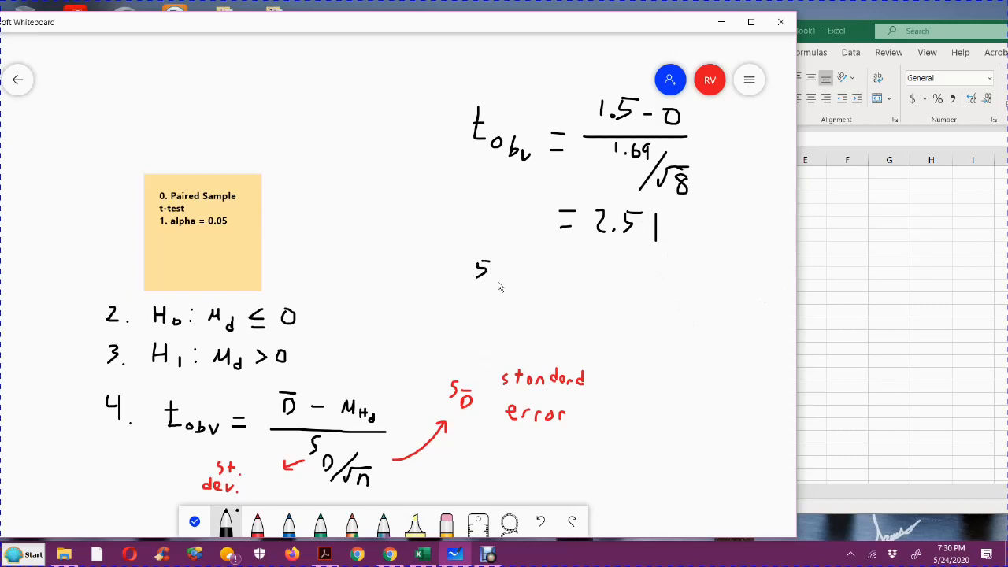
left_click(498, 282)
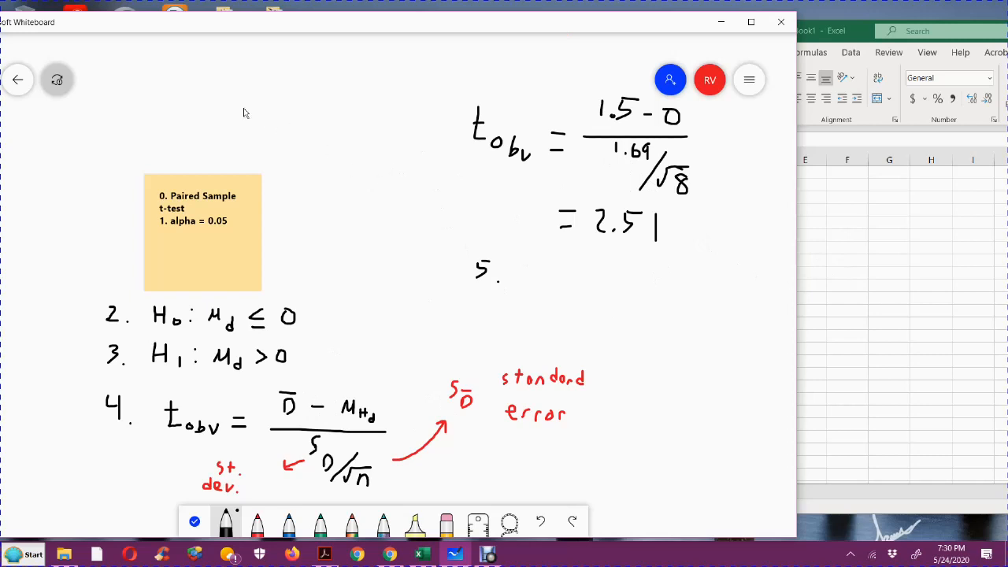
mouse_move(241, 74)
left_mouse_down()
mouse_move(239, 96)
mouse_move(251, 100)
mouse_move(266, 85)
mouse_move(314, 100)
mouse_move(323, 80)
mouse_move(360, 101)
left_mouse_up()
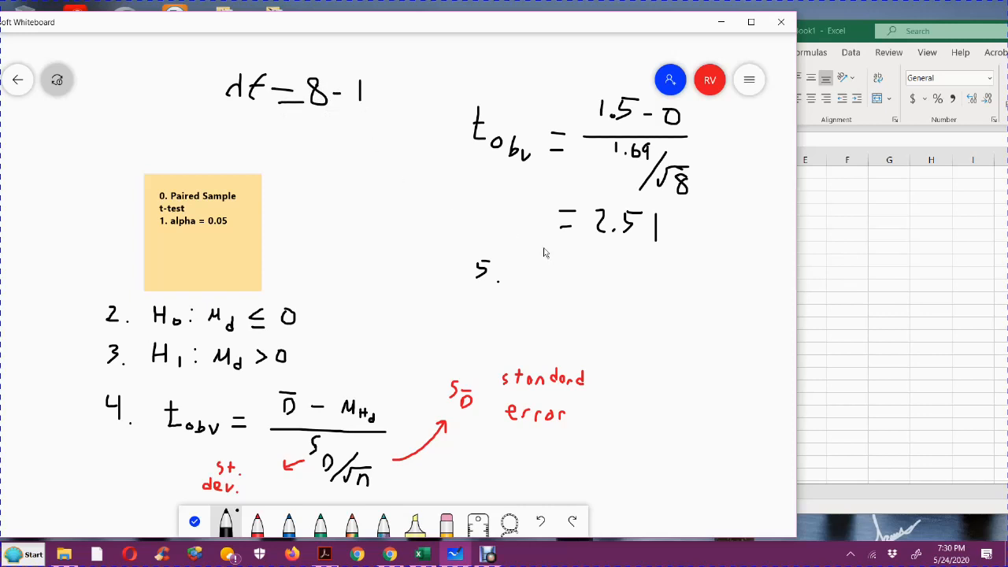
mouse_move(390, 555)
mouse_move(526, 269)
left_mouse_down()
mouse_move(536, 289)
mouse_move(527, 277)
mouse_move(548, 293)
mouse_move(566, 285)
mouse_move(570, 297)
mouse_move(603, 297)
mouse_move(604, 283)
left_mouse_up()
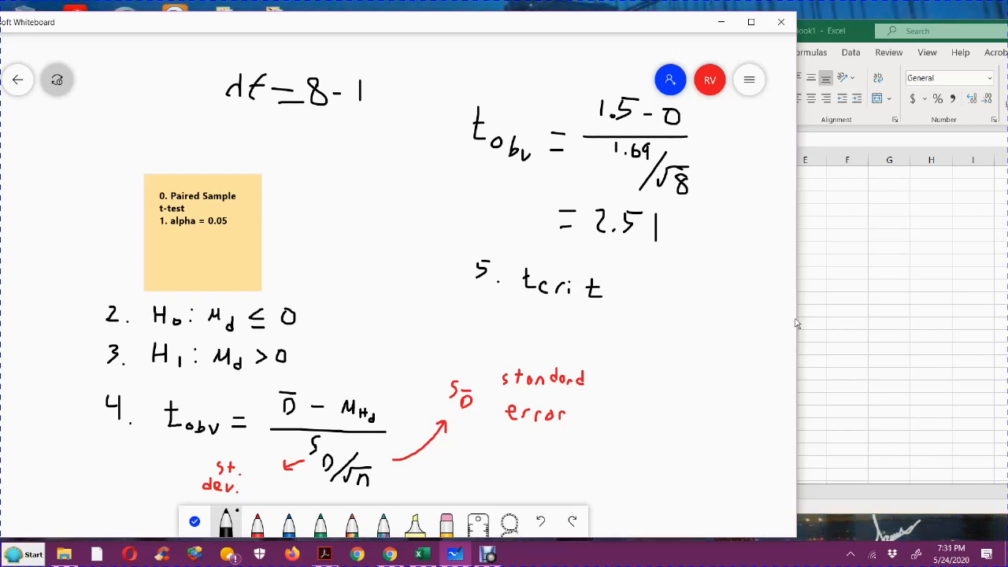
- Select A16 in Excel, return to Whiteboard and sketch a bell curve with an upper-tail cutoff, labelling the tail .05 and the body .95
left_click(881, 270)
left_click(628, 362)
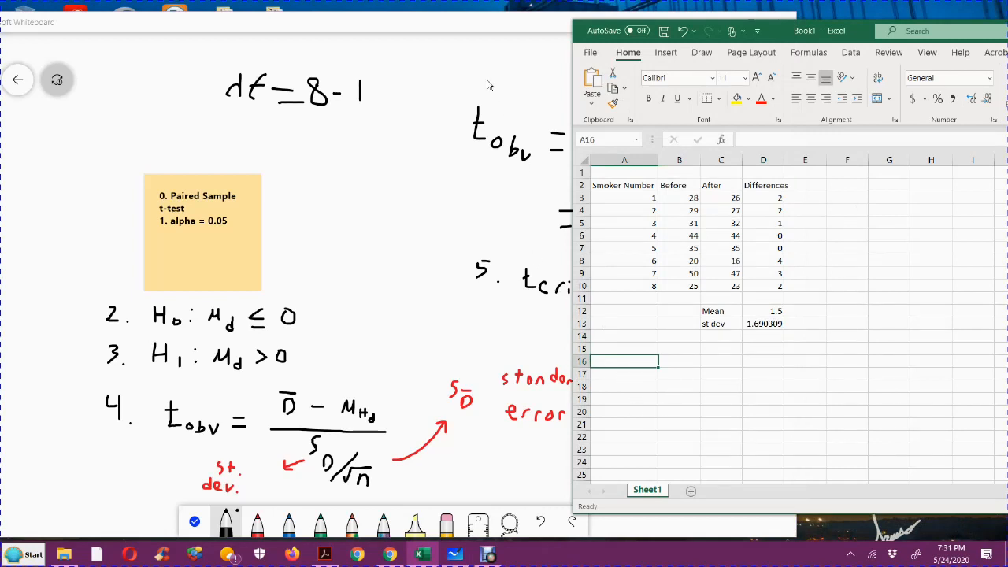
left_click(471, 29)
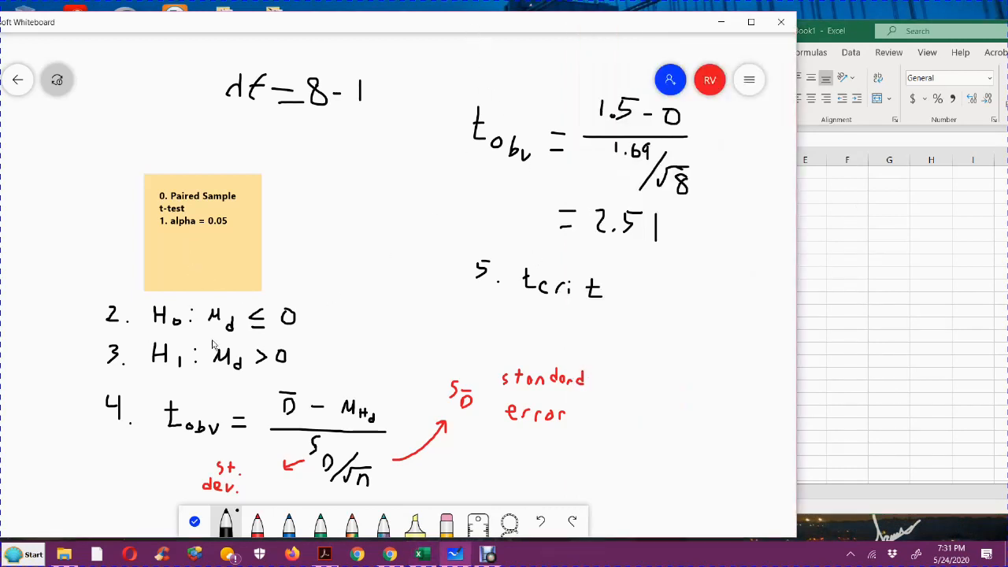
mouse_move(412, 72)
left_mouse_down()
mouse_move(551, 72)
mouse_move(449, 54)
mouse_move(477, 36)
mouse_move(537, 66)
mouse_move(520, 81)
left_mouse_up()
left_click(542, 61)
mouse_move(569, 50)
left_mouse_down()
mouse_move(562, 66)
mouse_move(572, 53)
mouse_move(589, 67)
mouse_move(592, 55)
left_mouse_up()
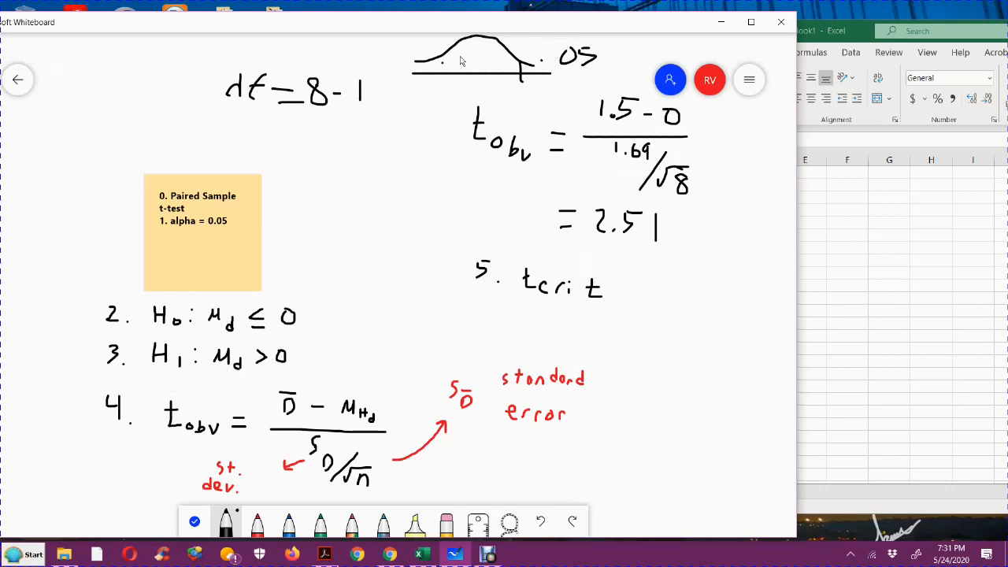
mouse_move(462, 60)
left_mouse_down()
mouse_move(460, 73)
mouse_move(477, 58)
mouse_move(548, 70)
left_mouse_up()
- Switch to Excel and calculate the one-tailed critical t value in cell A16 with =t.inv(0.95,7)
left_click(880, 261)
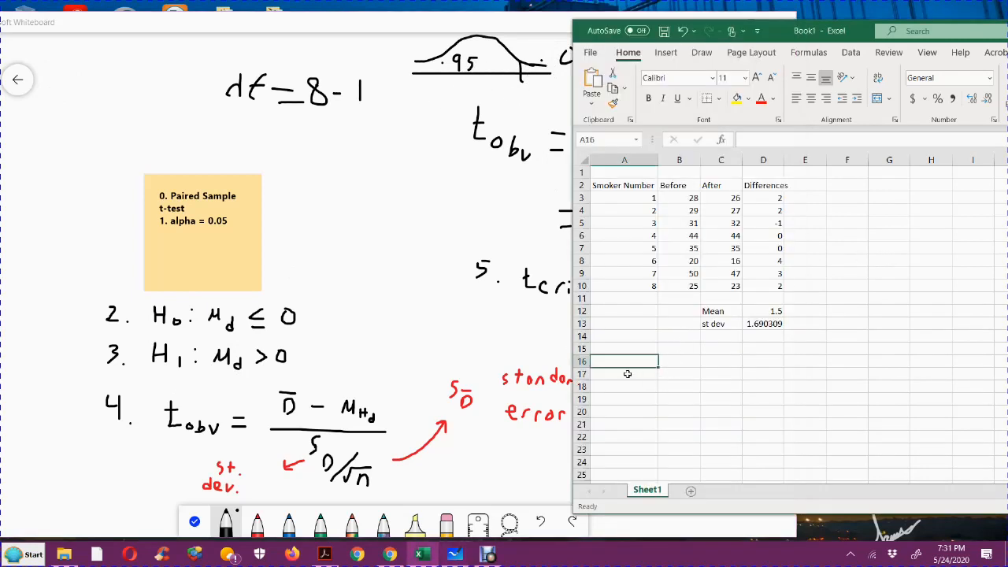
type("=t.")
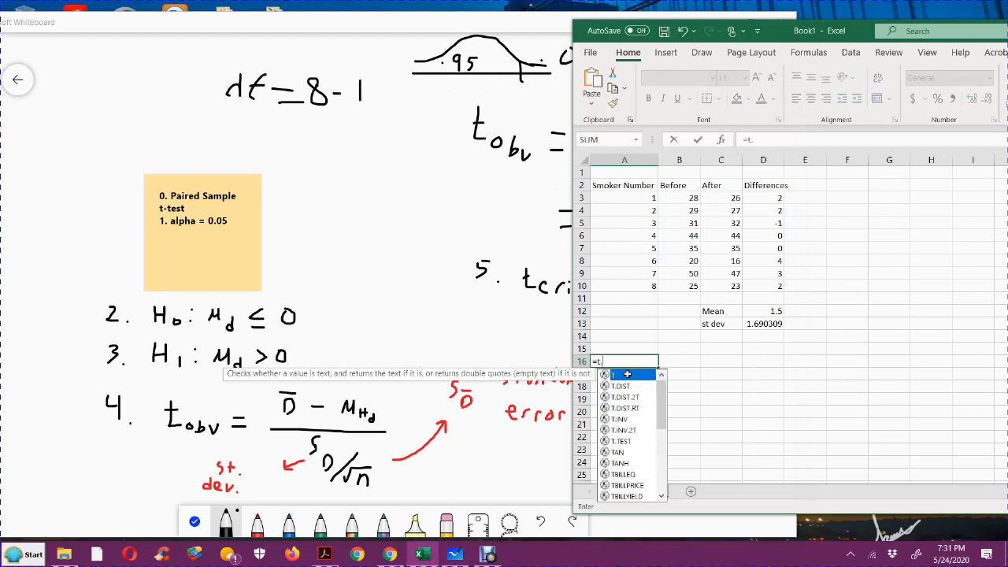
type("d")
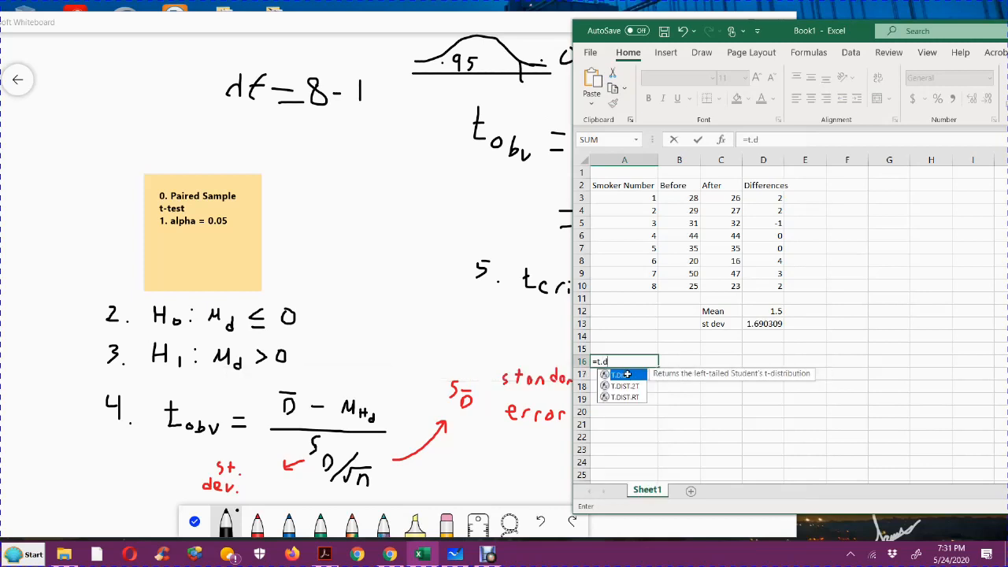
key("BackSpace")
key("BackSpace")
type(".")
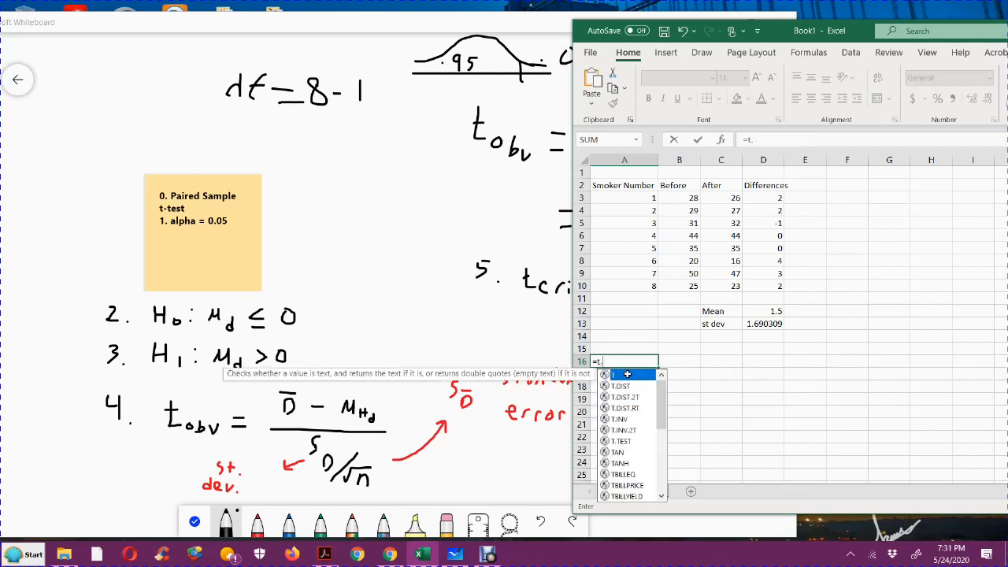
type("inv(")
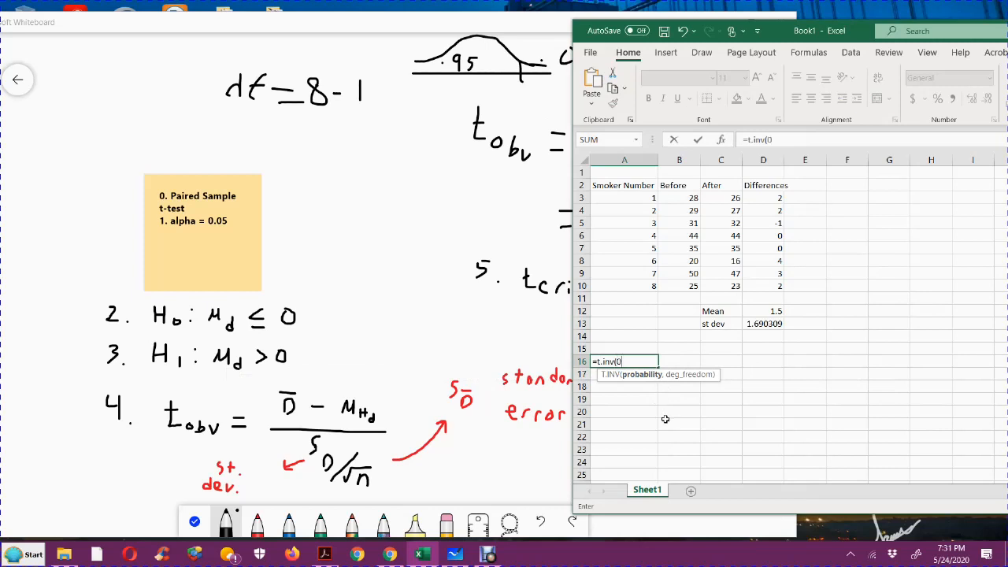
type("0.95,")
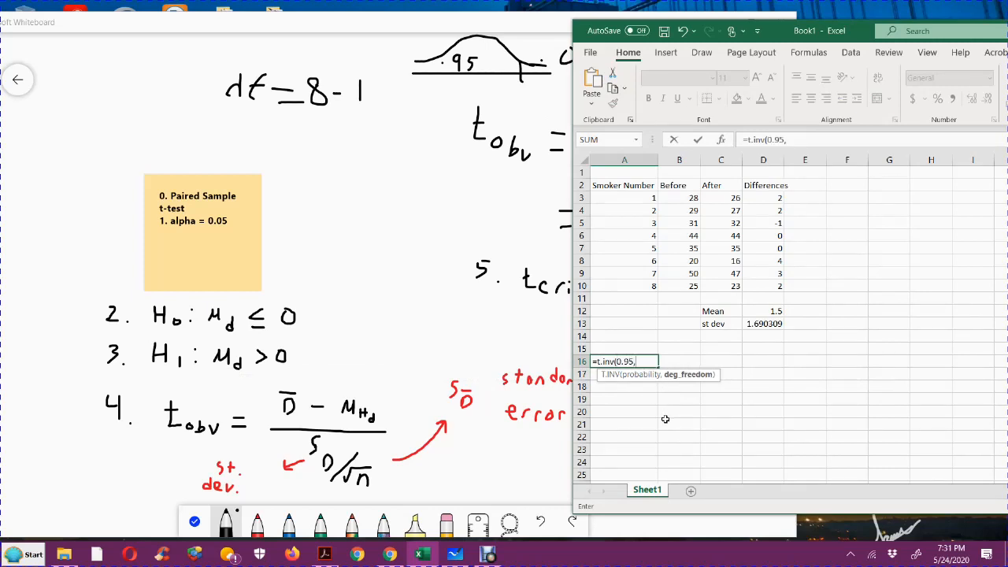
type("7)")
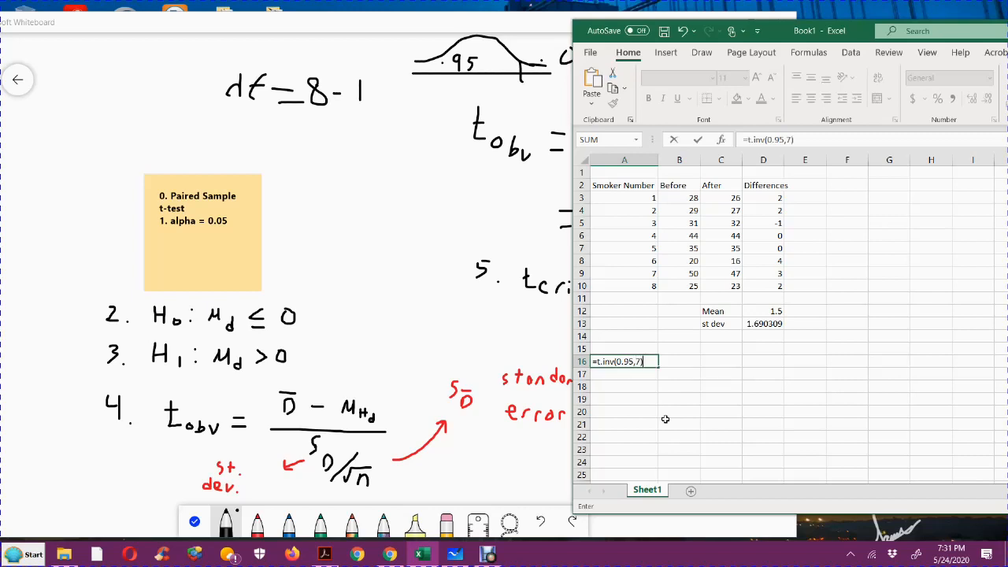
key("Return")
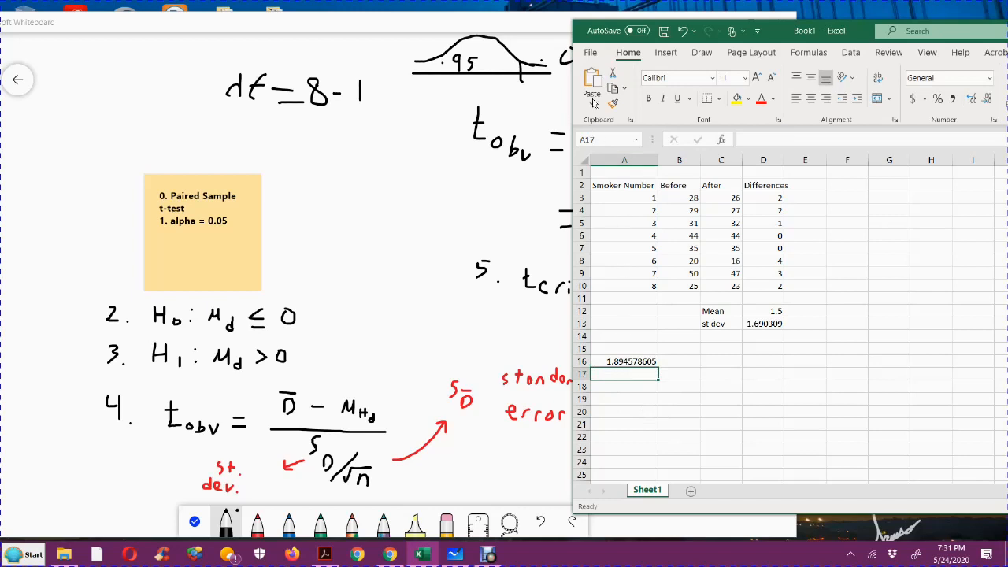
- Switch back to Whiteboard and complete item 5 by writing "= 1.89" after "t crit"
left_click(529, 28)
mouse_move(622, 280)
left_mouse_down()
mouse_move(676, 299)
mouse_move(679, 282)
mouse_move(714, 276)
mouse_move(713, 305)
left_mouse_up()
left_click(666, 293)
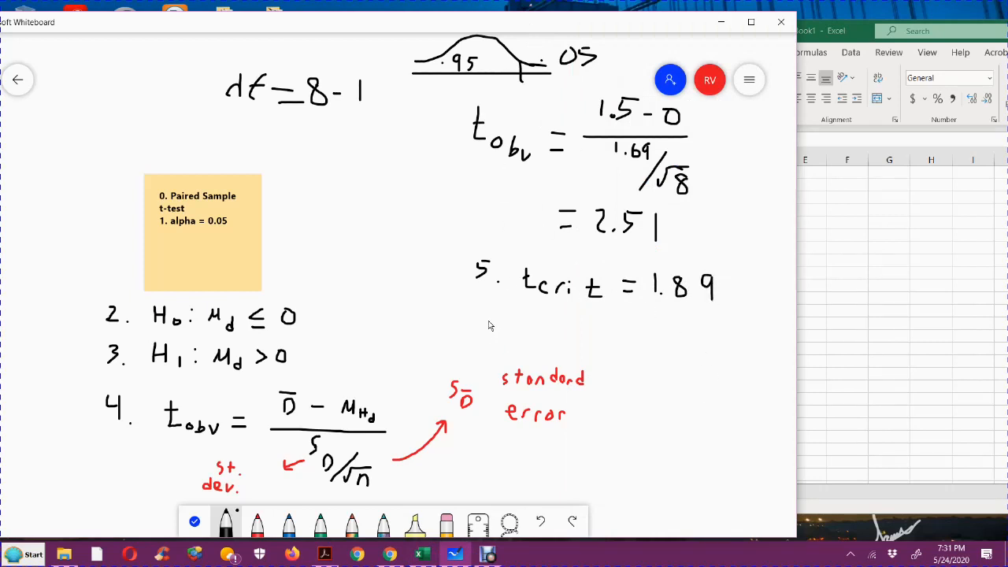
- Write item 6 below the critical value as "since 2.51 > 1.89"
mouse_move(491, 320)
left_mouse_down()
mouse_move(488, 340)
mouse_move(550, 334)
mouse_move(592, 347)
mouse_move(626, 336)
mouse_move(629, 353)
mouse_move(647, 341)
mouse_move(668, 352)
mouse_move(728, 343)
mouse_move(735, 352)
left_mouse_up()
left_click(501, 338)
left_click(540, 329)
left_click(635, 353)
left_click(700, 353)
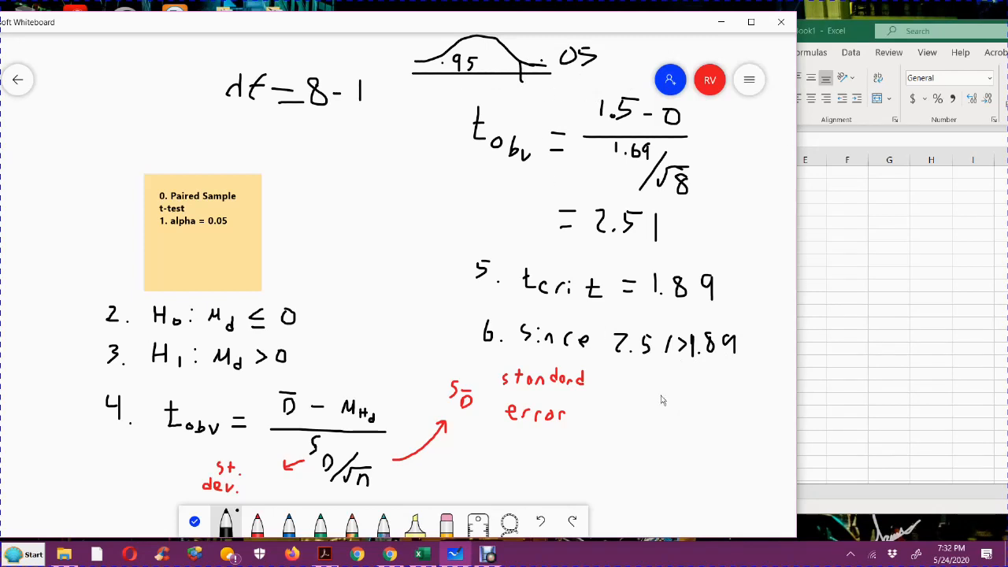
- Write "reject" under the item 6 comparison and start item 7 with its number below the standard error note
mouse_move(614, 377)
left_mouse_down()
mouse_move(647, 380)
mouse_move(651, 391)
mouse_move(717, 381)
left_mouse_up()
mouse_move(505, 450)
left_mouse_down()
mouse_move(519, 451)
mouse_move(514, 471)
left_mouse_up()
left_click(522, 468)
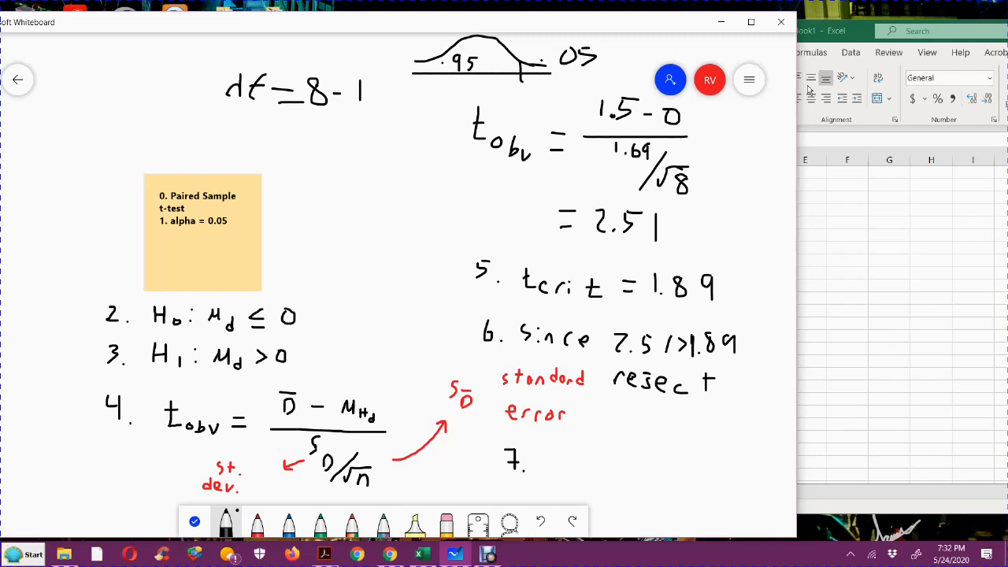
- Switch to Excel and move its window over the whiteboard so the whole worksheet and ribbon are in view
left_click(853, 37)
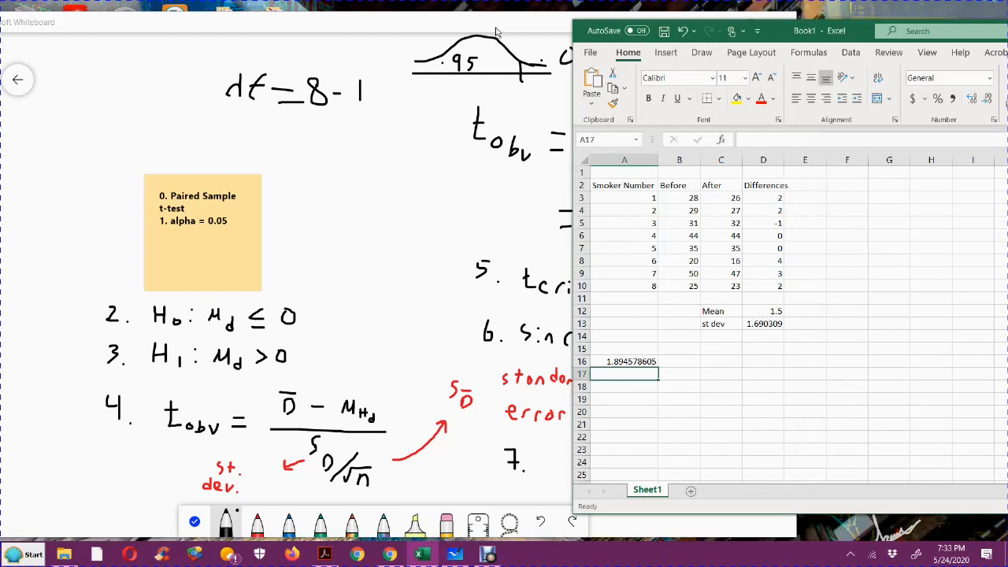
left_click(496, 63)
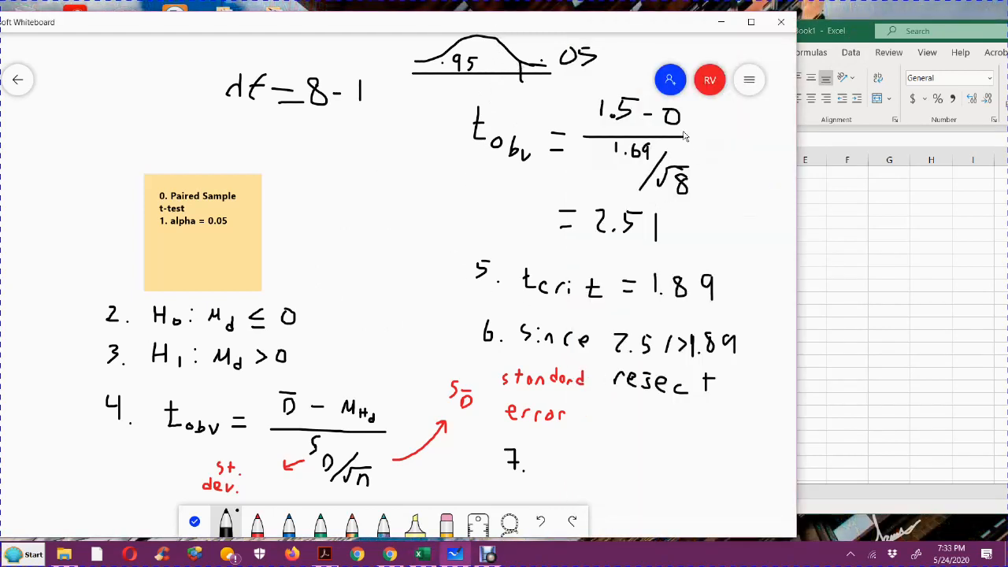
left_click(866, 38)
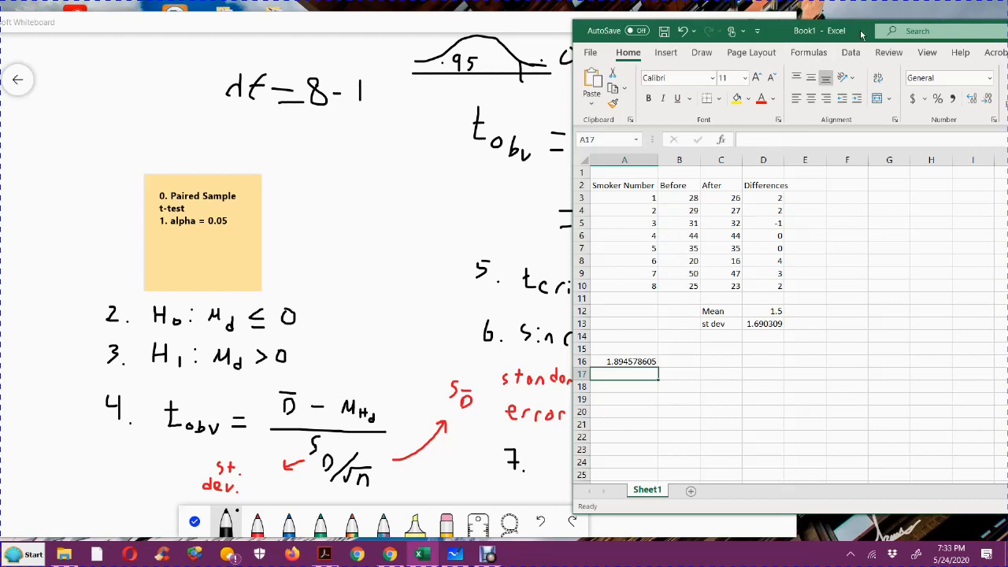
left_click_drag(862, 35, 399, 33)
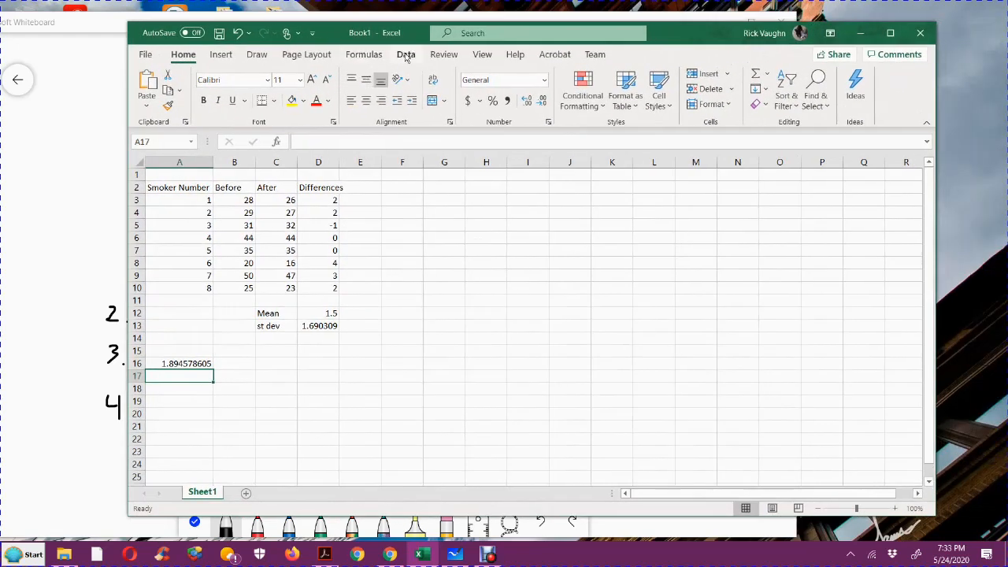
- Start the Data Analysis tool "t-Test: Paired Two Sample for Means"
left_click(406, 57)
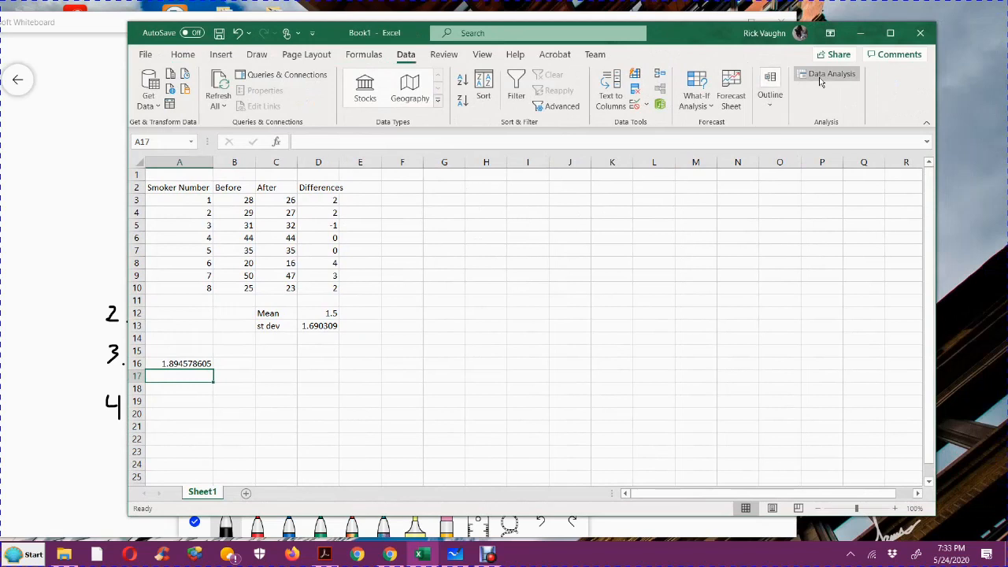
left_click(821, 79)
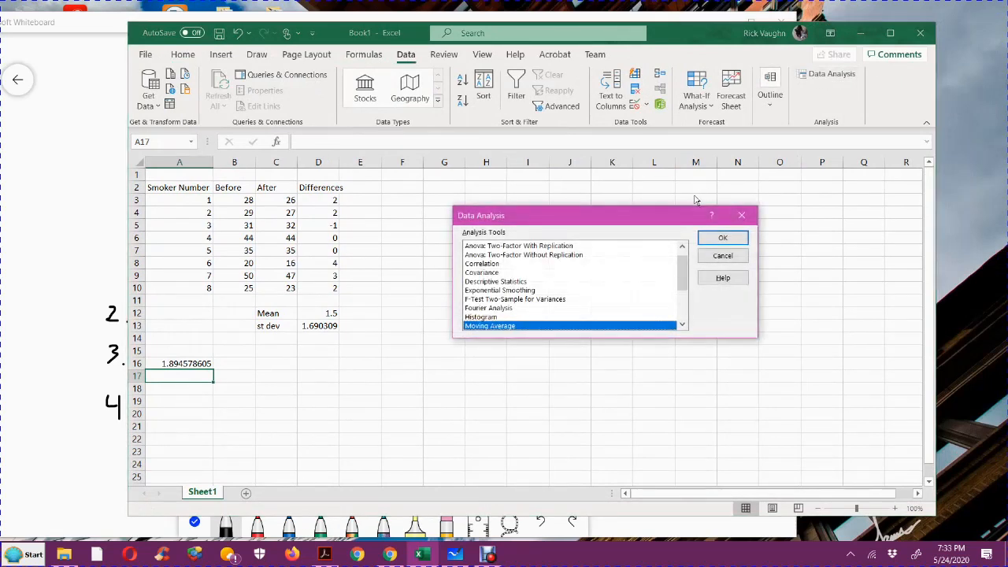
scroll(563, 294, "down", 1)
scroll(563, 294, "down", 2)
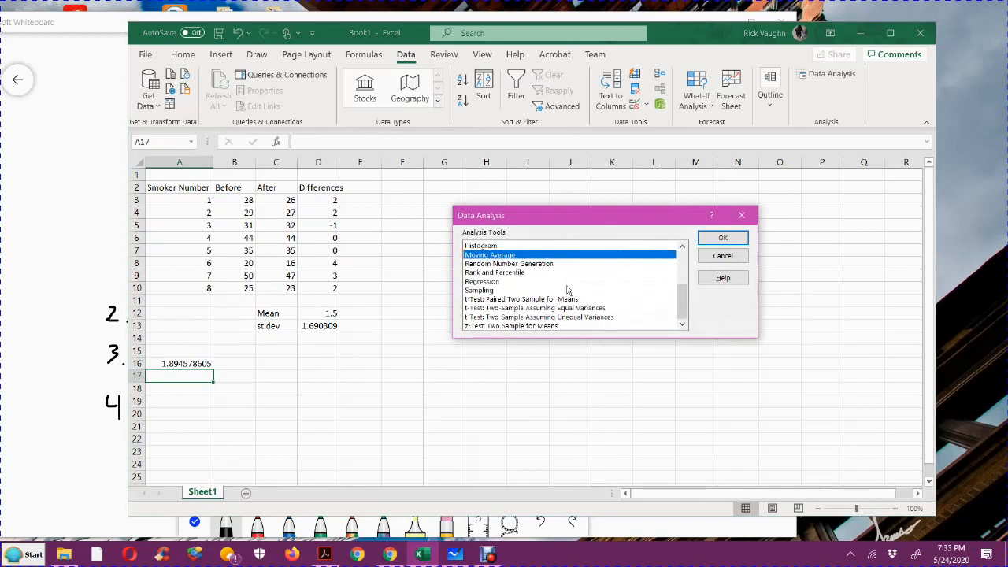
left_click(507, 299)
left_click(722, 238)
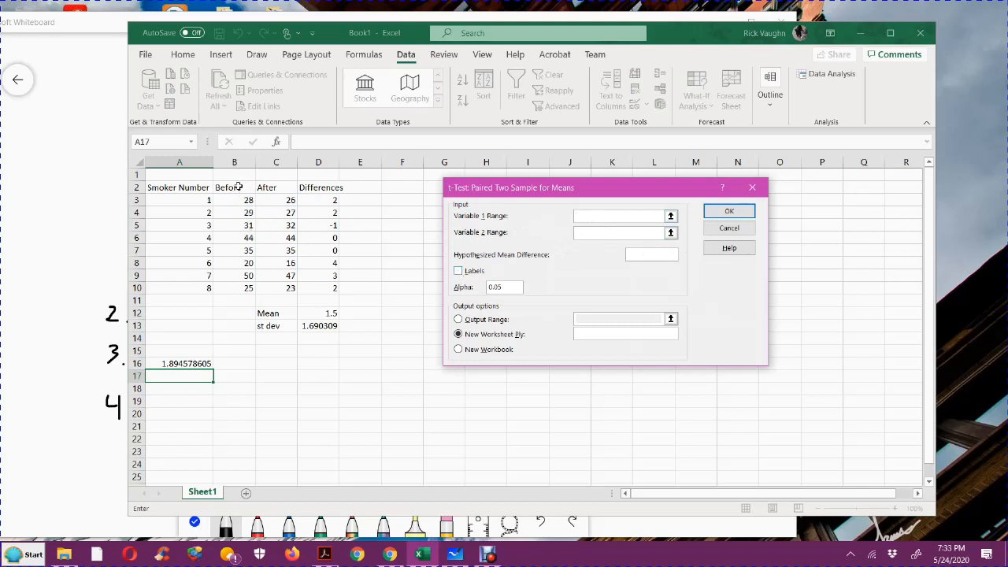
- Set the Variable 1 range to $B$2:$B$10 and the Variable 2 range to $C$2:$C$10, with labels included
left_click_drag(234, 189, 244, 288)
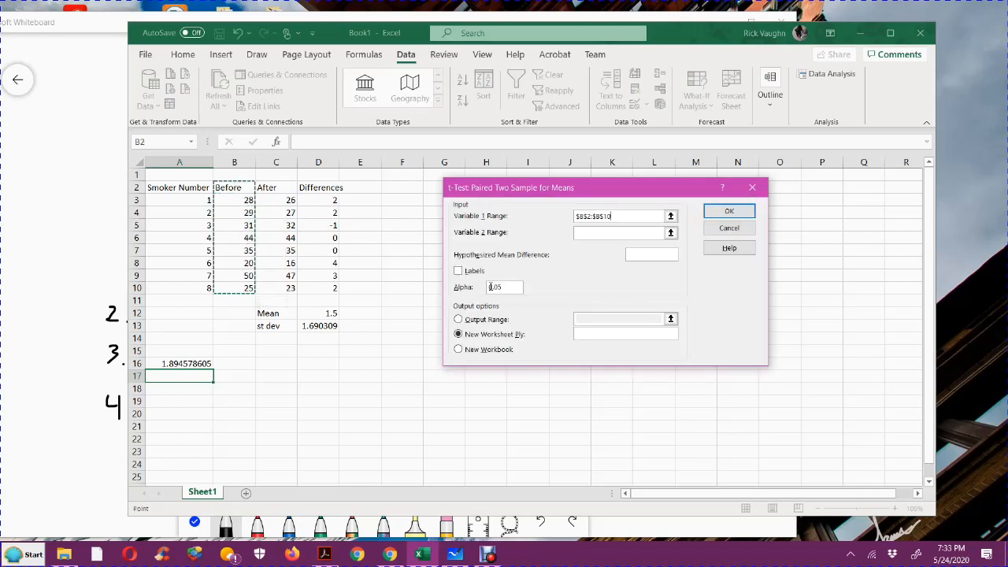
left_click(590, 232)
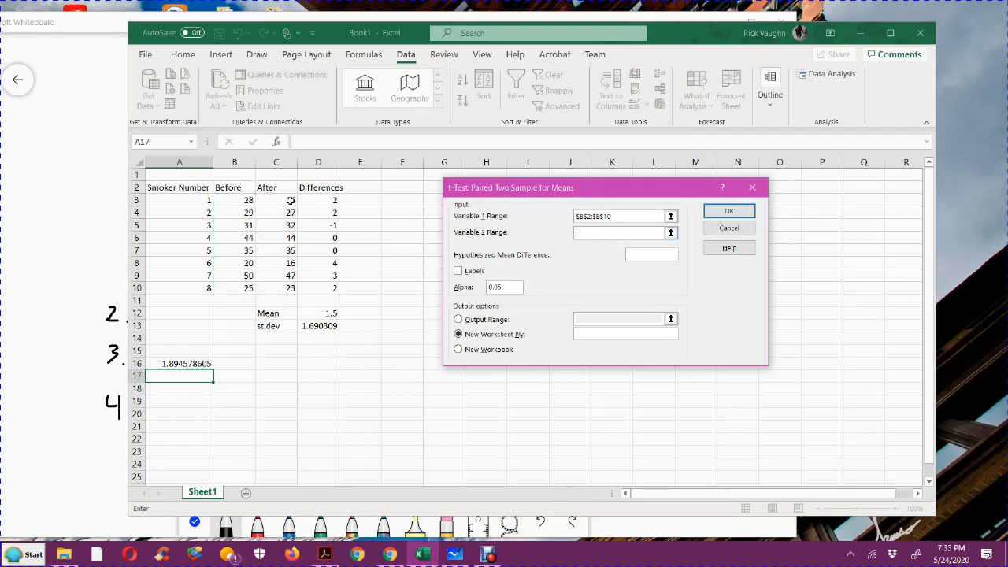
left_click_drag(281, 191, 289, 288)
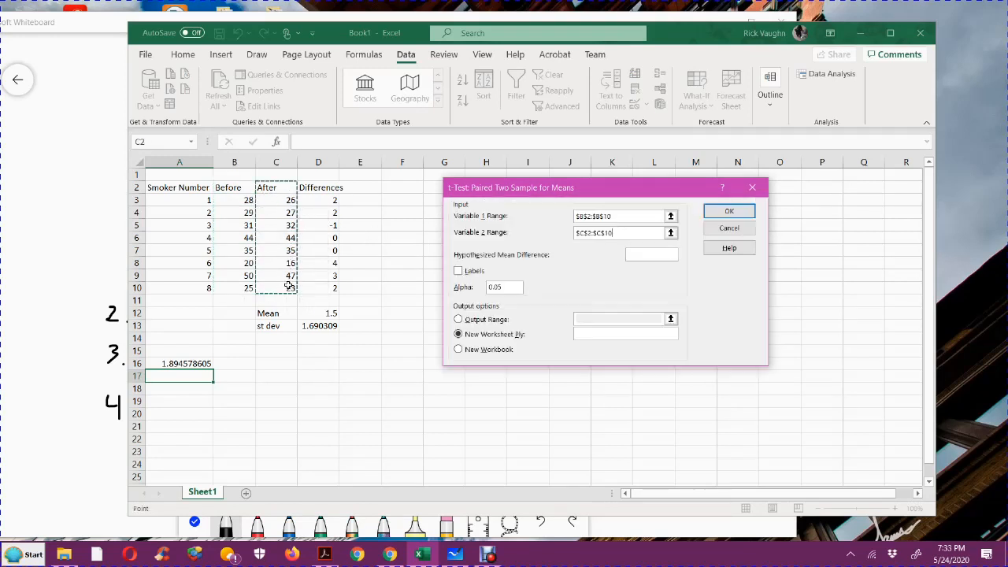
left_click(475, 272)
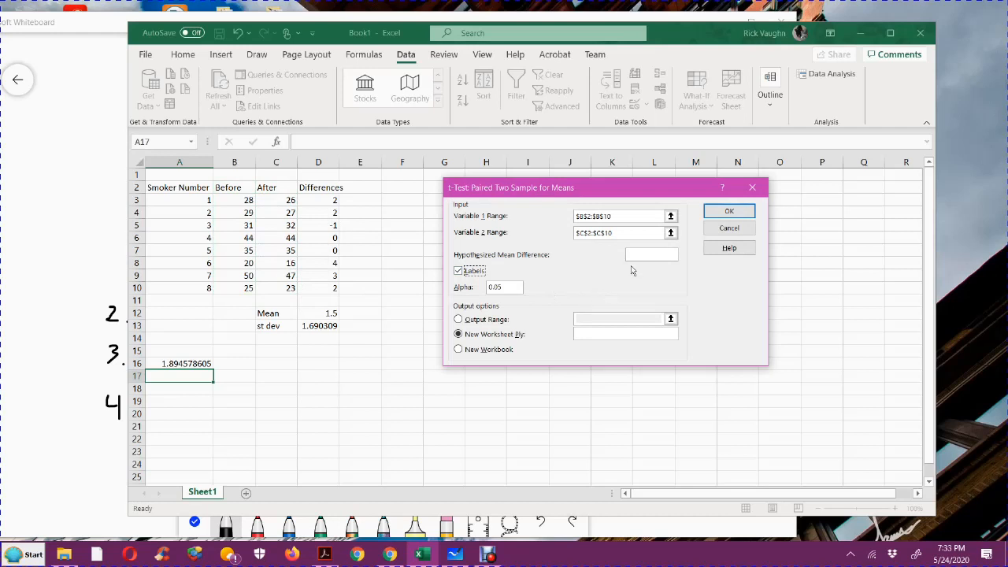
- Set the hypothesized mean difference to 0 and the output range to $B$18, and run the t-test
left_click(663, 253)
left_click(458, 319)
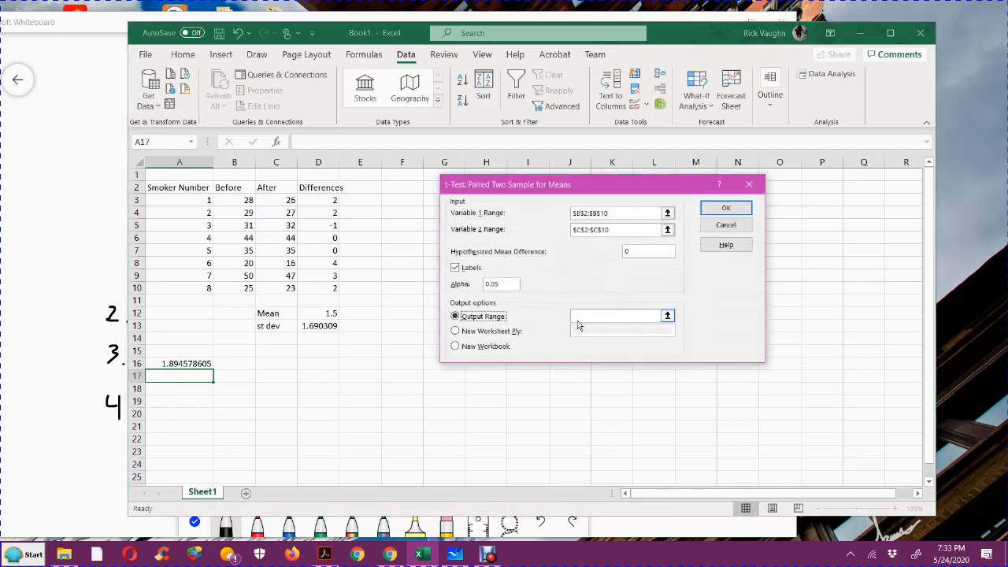
left_click(225, 391)
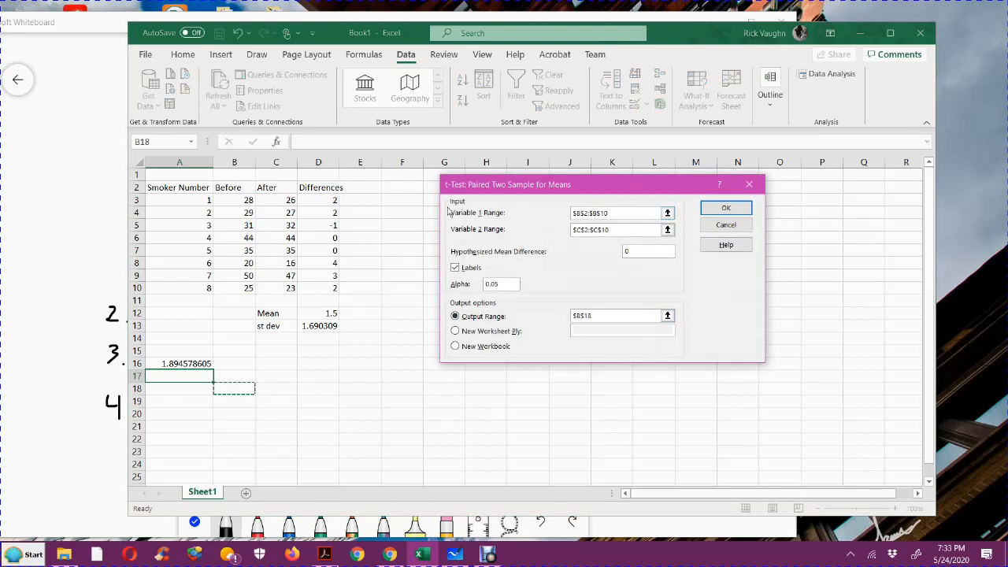
left_click(724, 208)
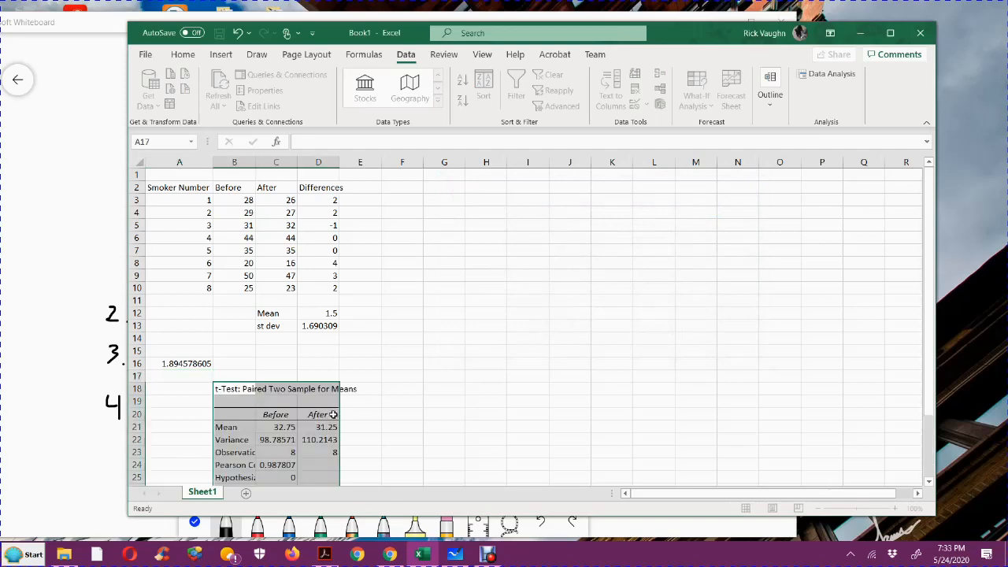
- Review the t-test output's means, variances, observations, hypothesized mean difference and degrees of freedom
scroll(443, 389, "down", 2)
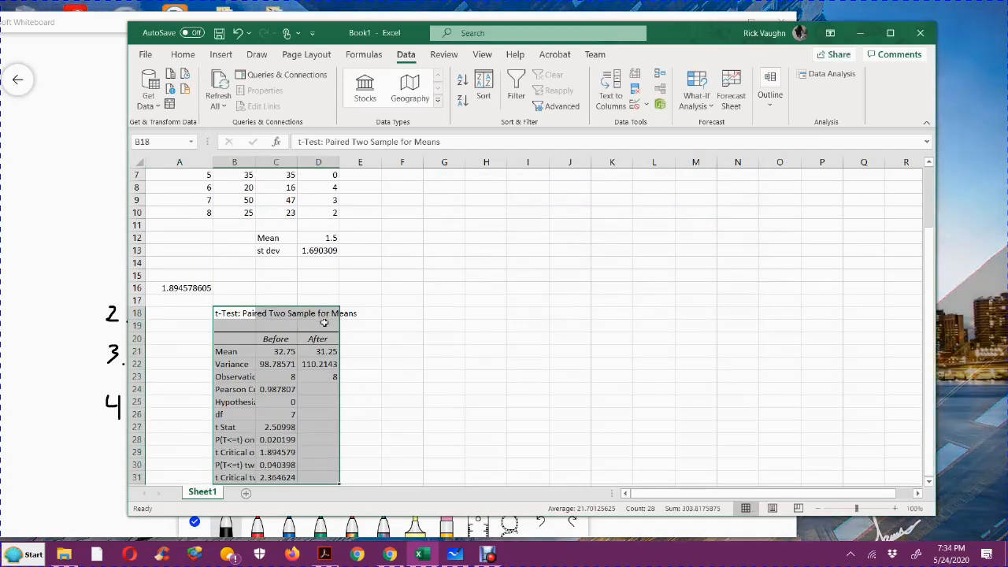
left_click(272, 353)
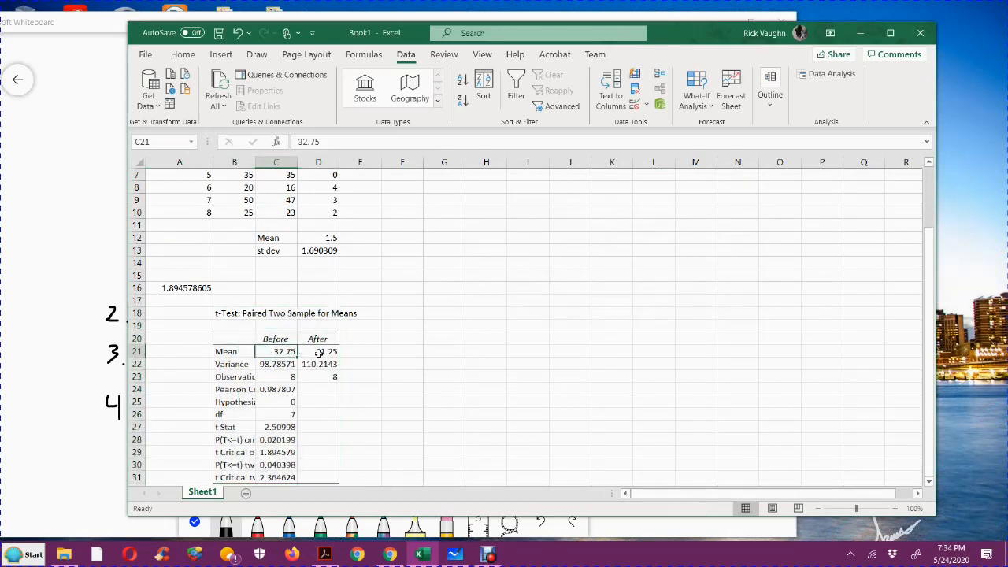
left_click(319, 351)
left_click(266, 352)
left_click(319, 351)
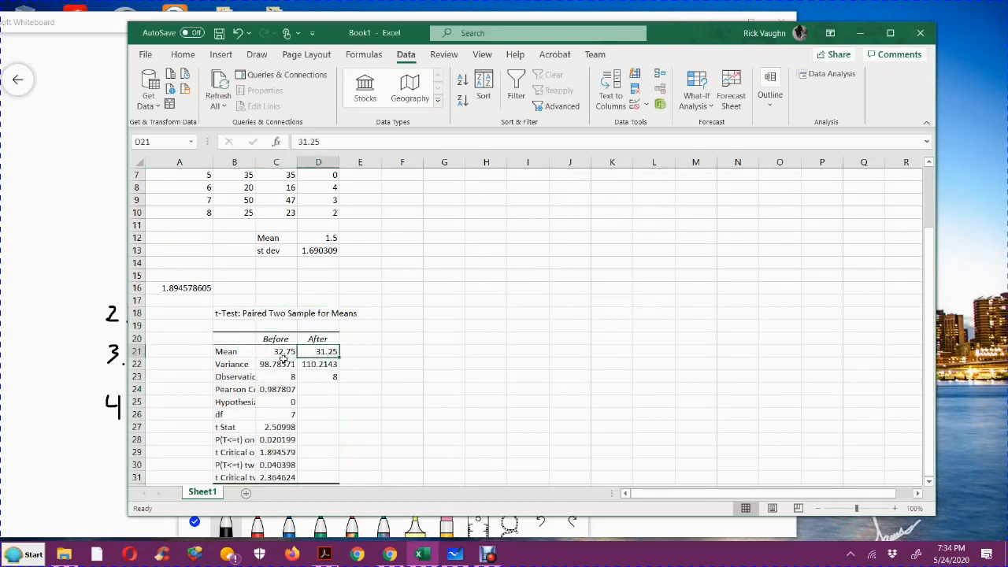
left_click(283, 360)
left_click(322, 363)
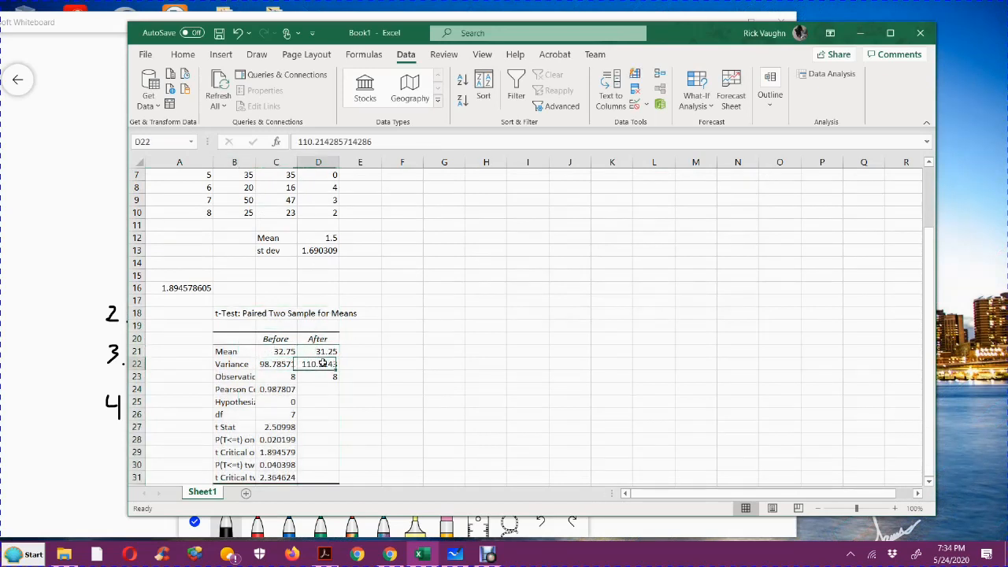
left_click(283, 374)
left_click(324, 376)
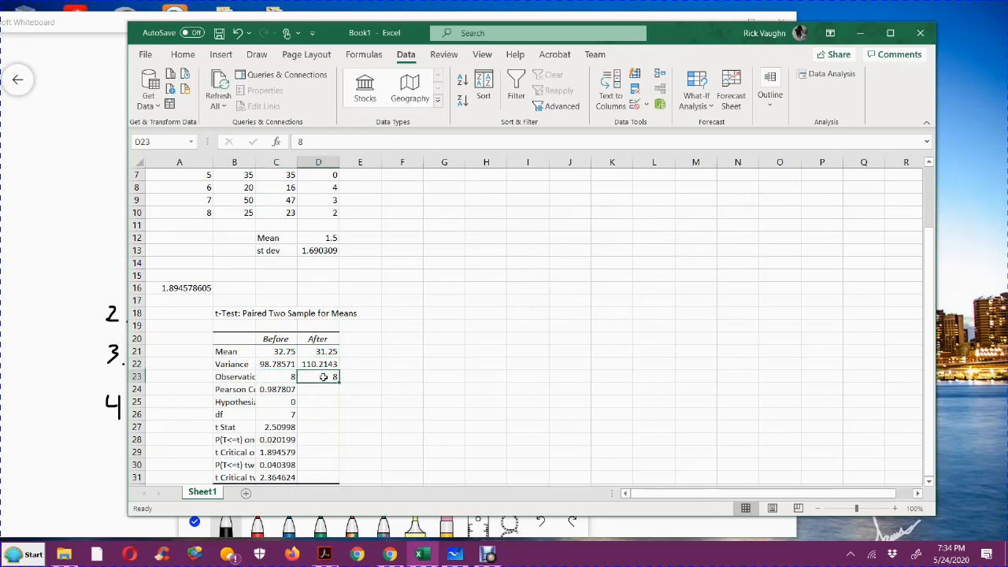
left_click(279, 403)
left_click(280, 415)
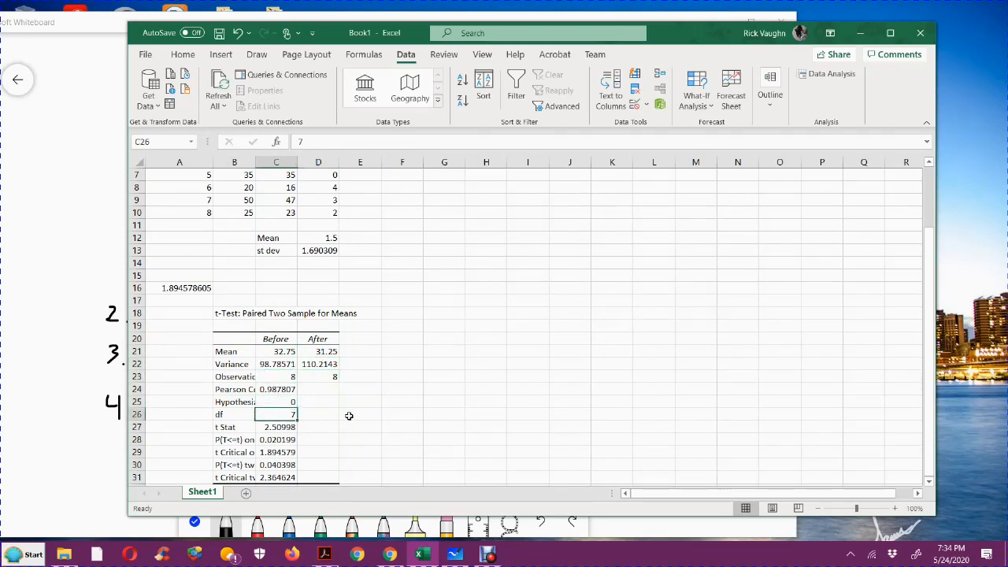
scroll(355, 408, "down", 1)
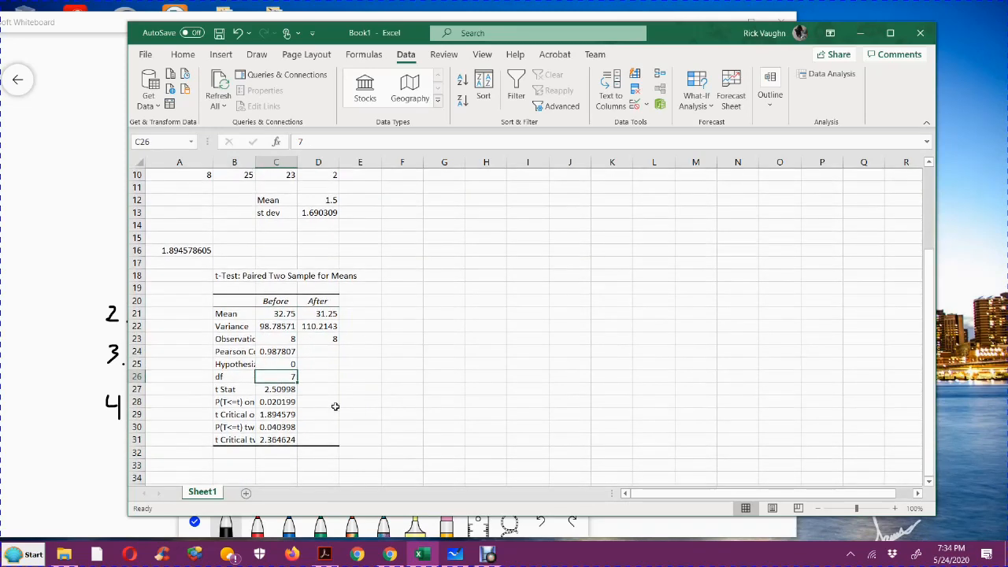
- Compare the t Stat in C27 with the handwritten observed t value in Whiteboard
left_click(275, 389)
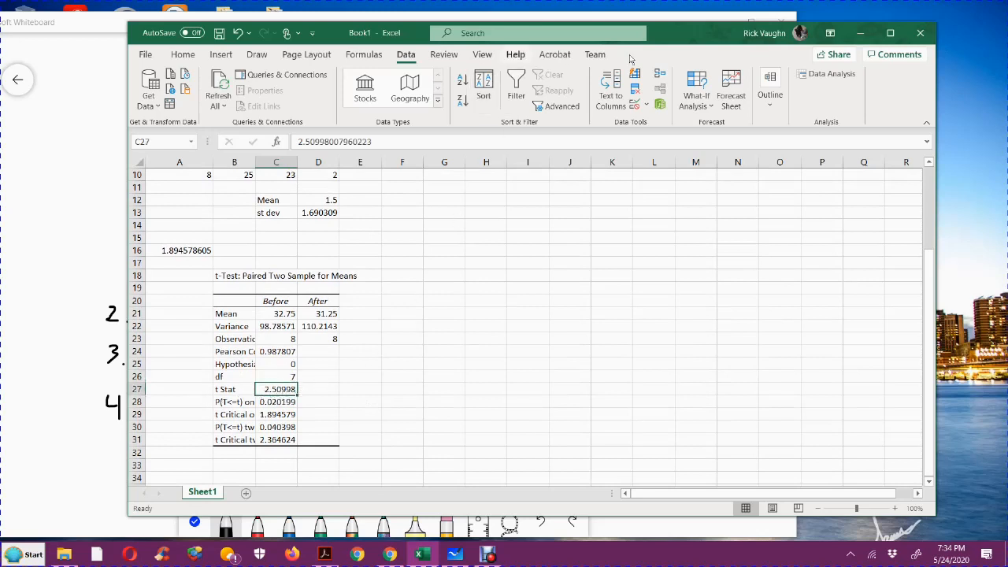
left_click_drag(683, 39, 803, 93)
left_click(653, 29)
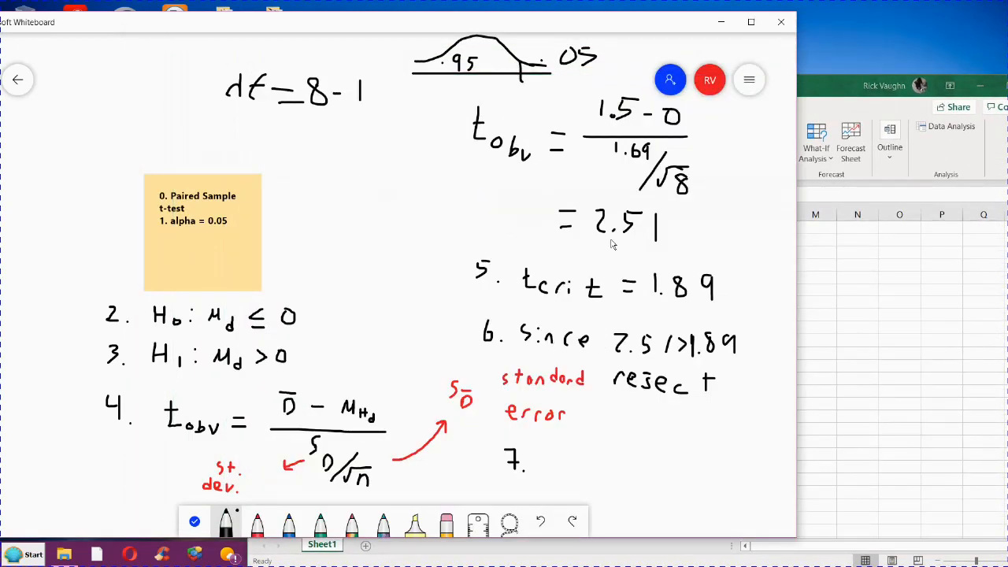
- Return to Excel and widen column B so the one-tail and two-tail row labels can be read
left_click(851, 293)
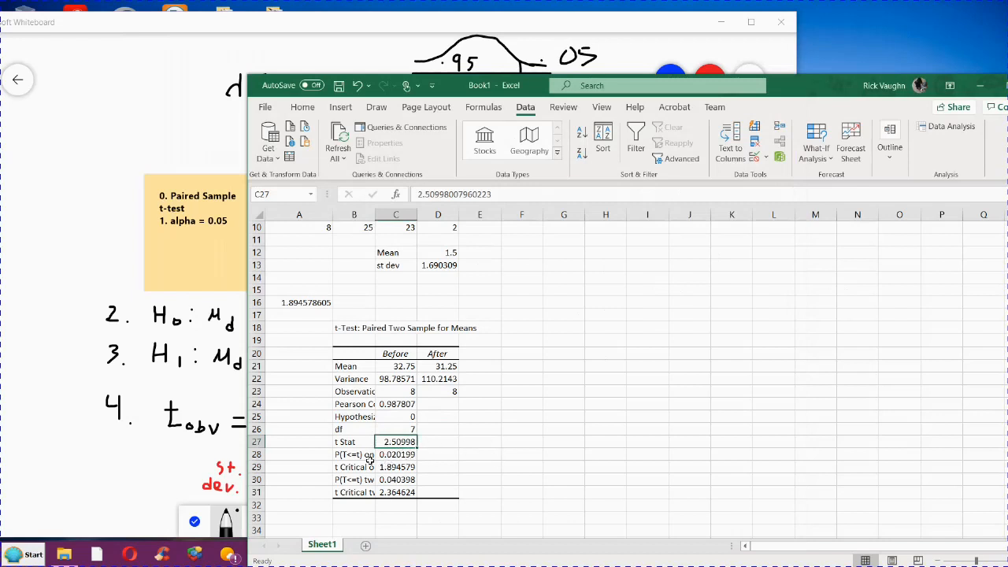
left_click(354, 456)
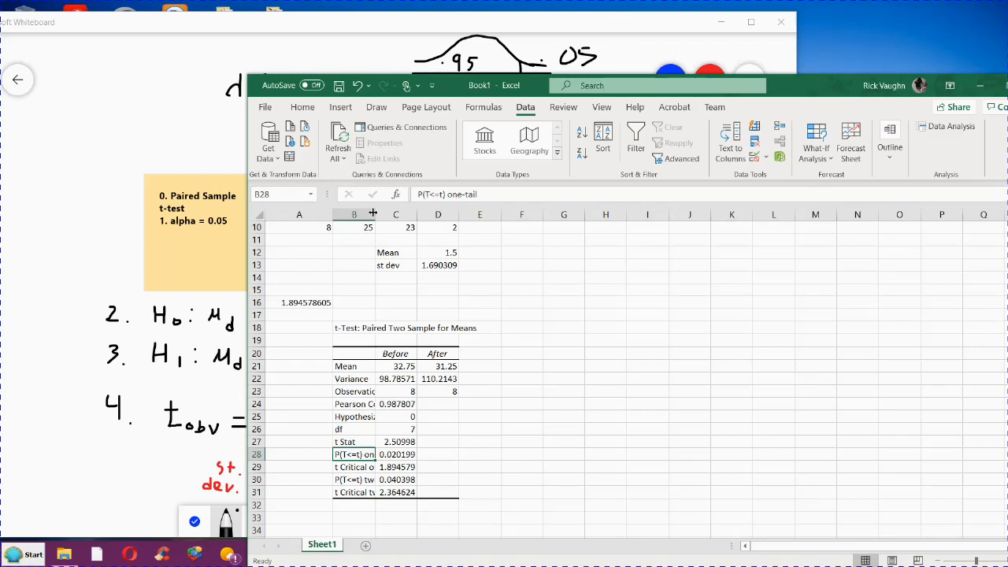
left_click_drag(373, 213, 400, 213)
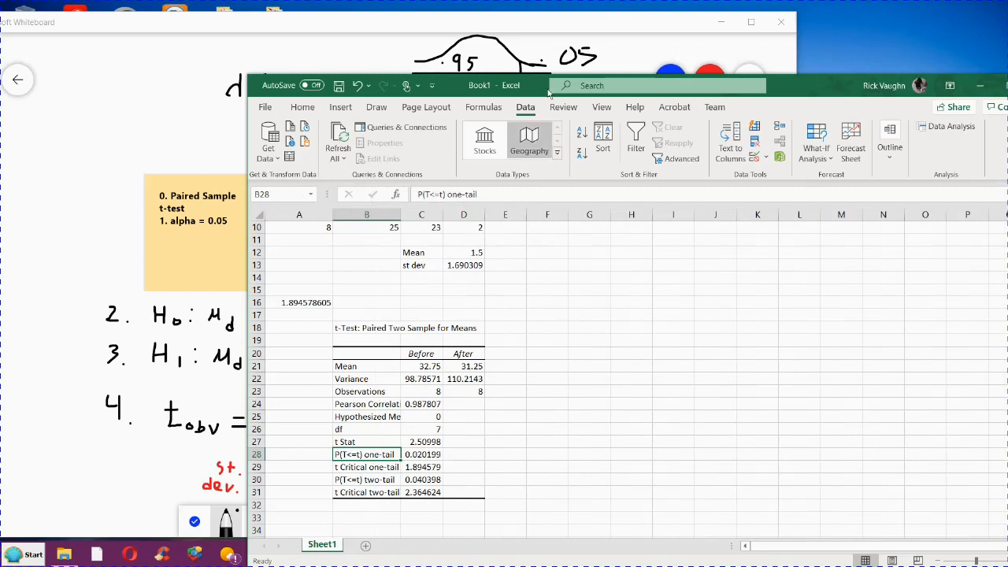
- Switch to Whiteboard and add a handwritten entry on the same line as item 7
left_click(580, 32)
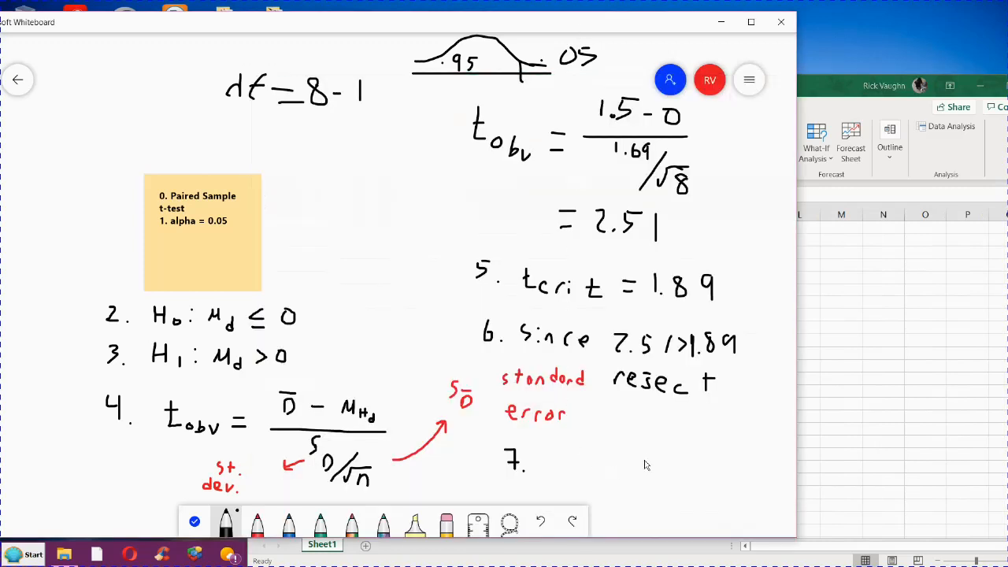
mouse_move(646, 445)
left_mouse_down()
mouse_move(648, 459)
mouse_move(696, 463)
mouse_move(702, 450)
mouse_move(723, 465)
left_mouse_up()
- Switch to Excel and compare the one-tail t Critical value in C29 with the T.INV result in A16
left_click(843, 98)
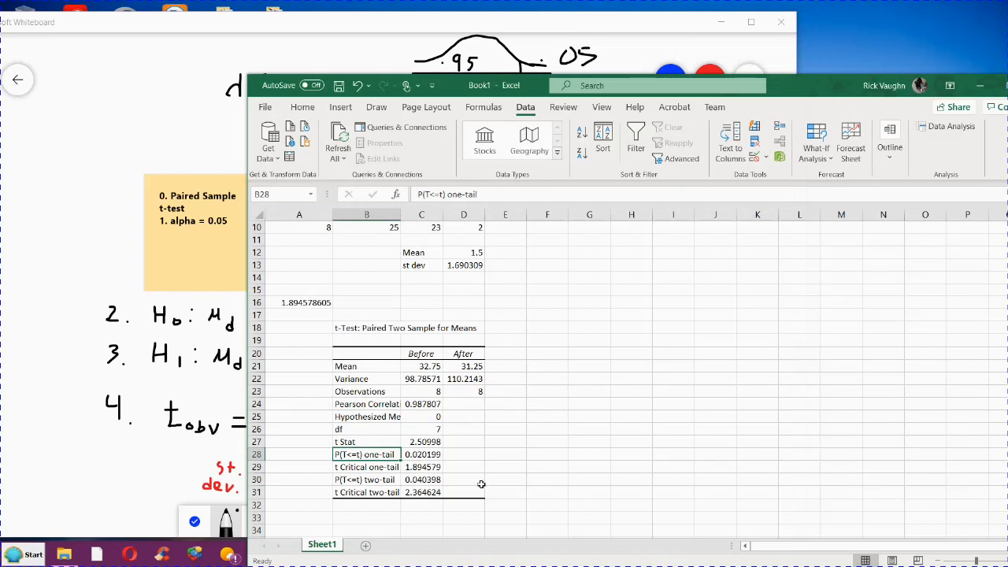
left_click(414, 469)
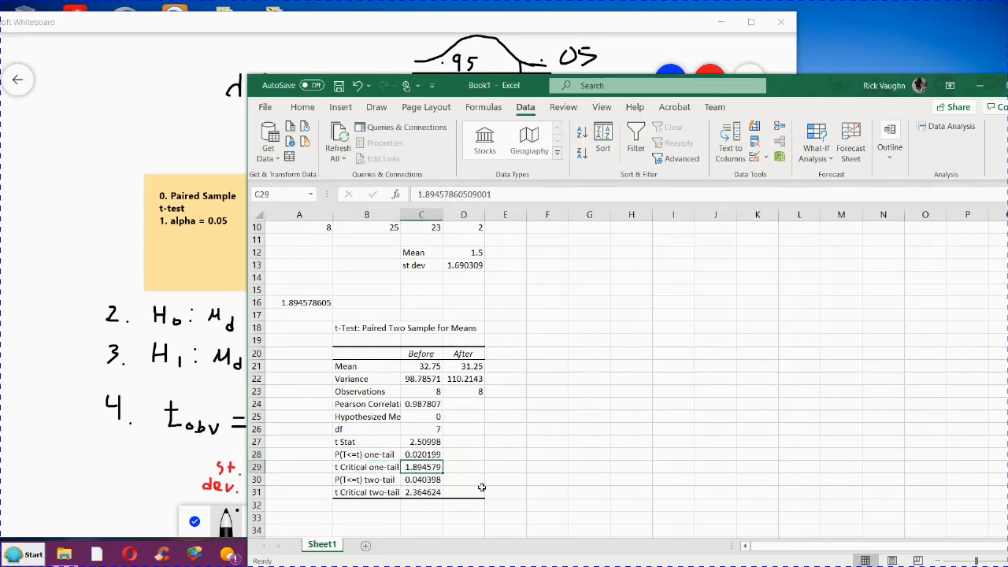
left_click(296, 303)
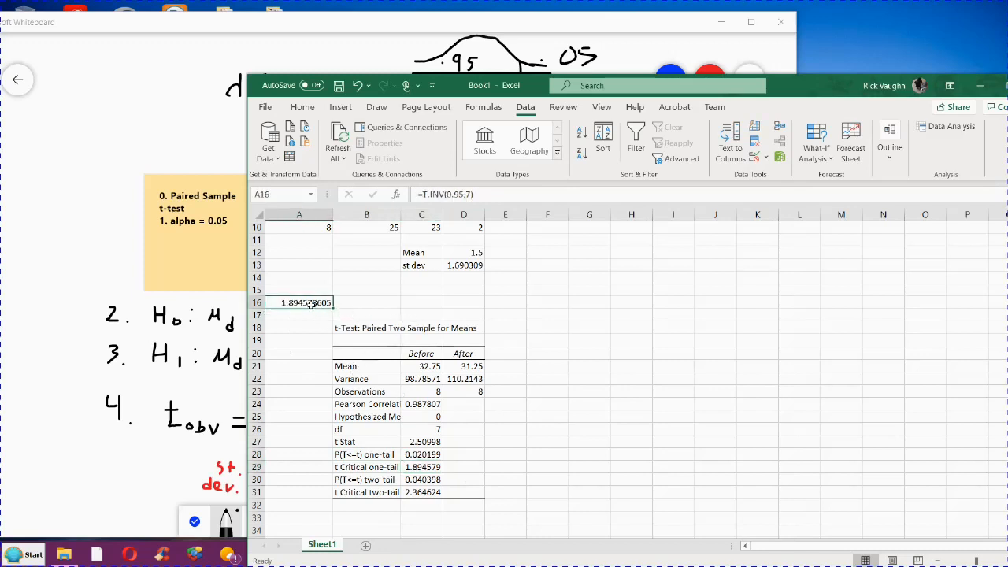
left_click(422, 468)
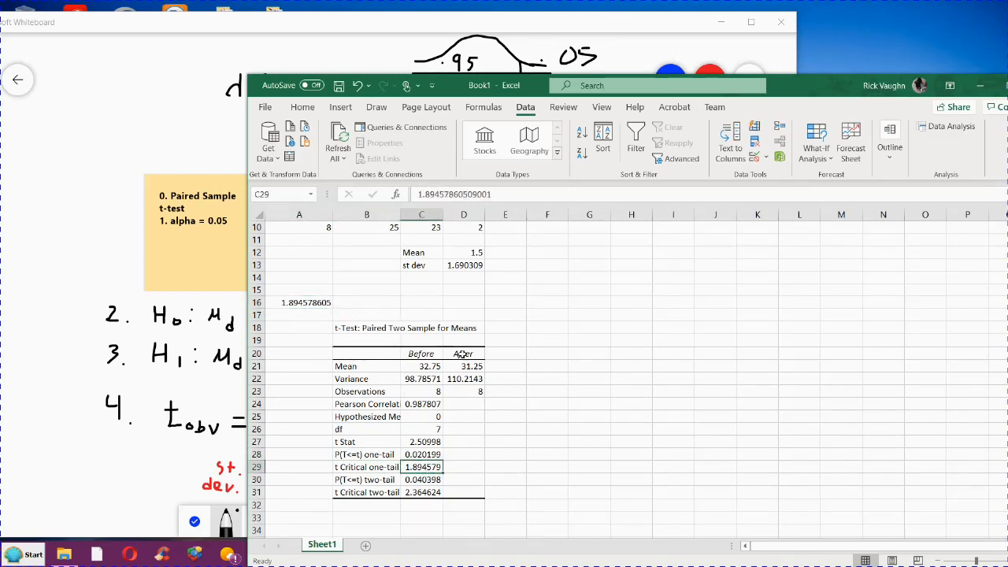
- Inspect the formula behind the critical t value in A16
left_click(296, 302)
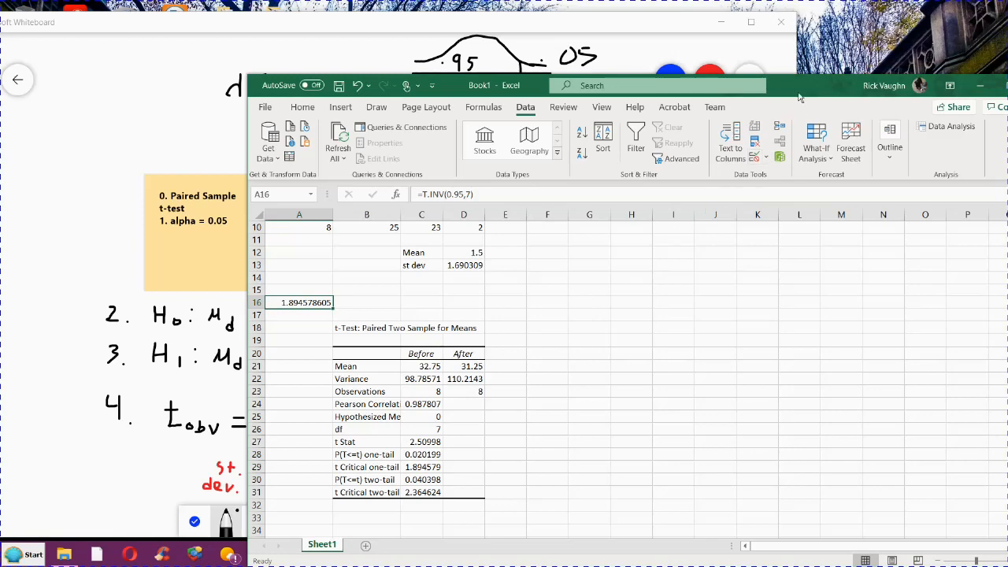
left_click_drag(794, 87, 802, 86)
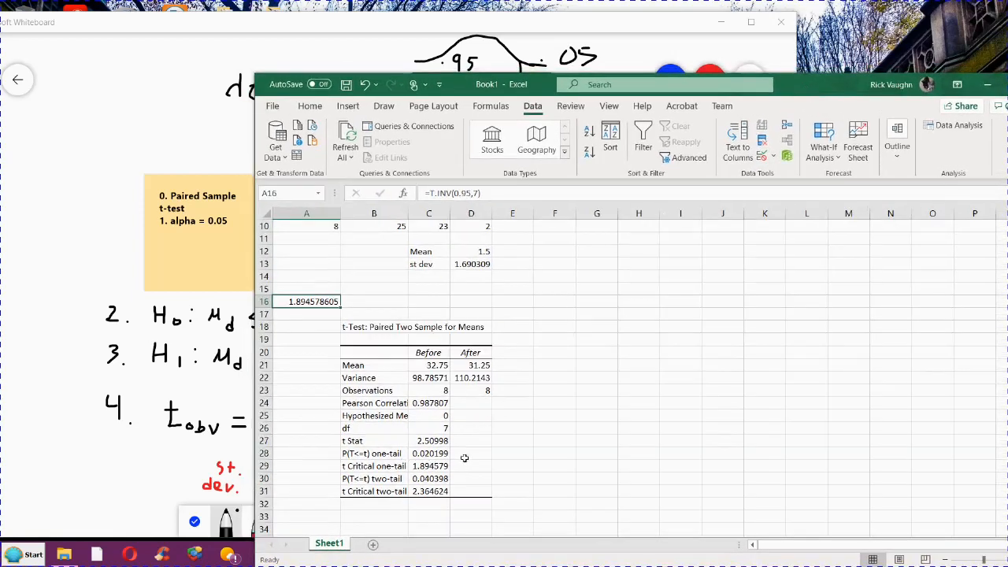
- Switch to Whiteboard and erase the small bell curve and its .95 and .05 labels above the observed t calculation
left_click(386, 66)
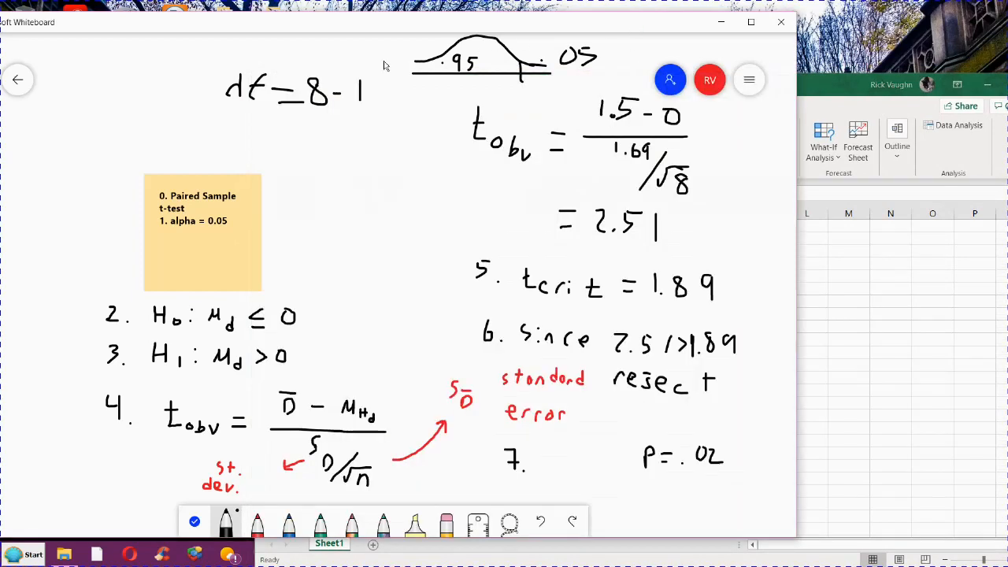
left_click(446, 523)
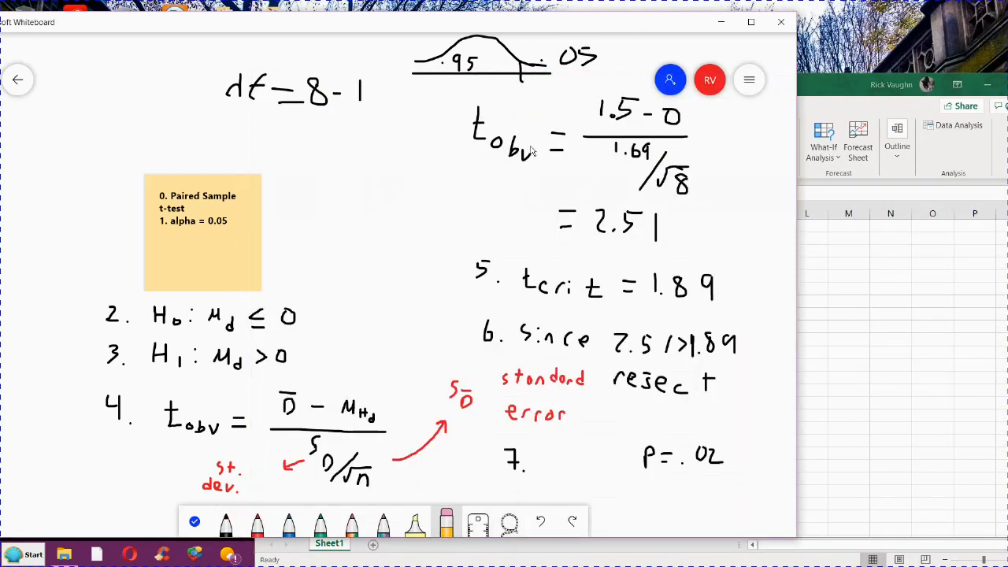
mouse_move(547, 93)
left_mouse_down()
mouse_move(543, 65)
mouse_move(390, 63)
mouse_move(514, 53)
left_mouse_up()
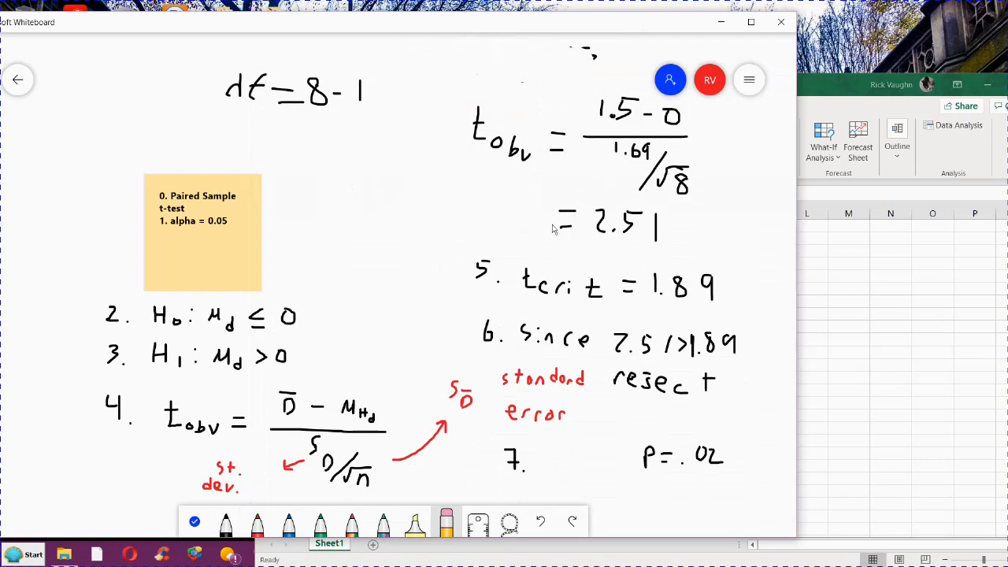
- Draw a long black horizontal baseline above the sticky note and erase the handwritten "df = 8 - 1"
left_click(226, 523)
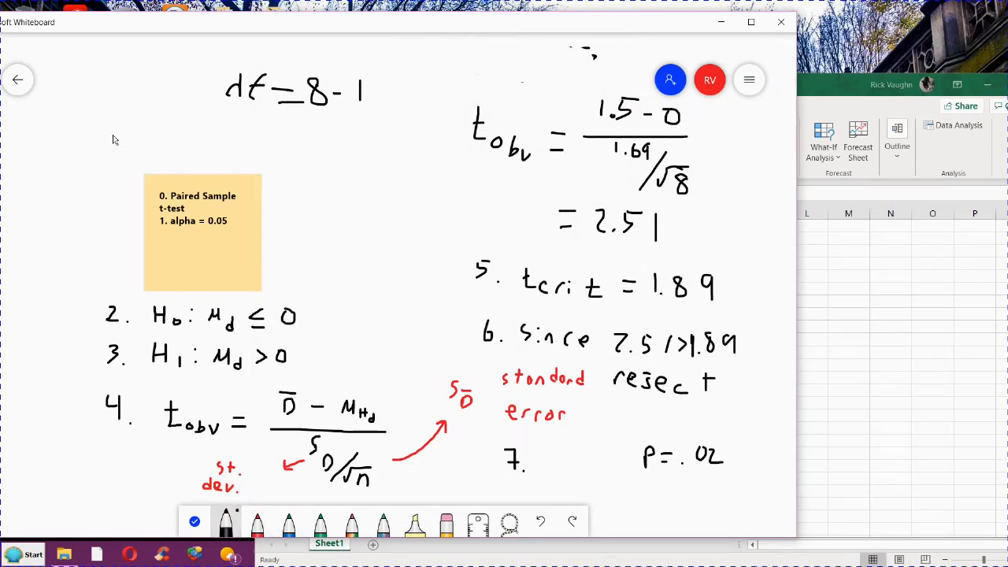
left_click_drag(31, 144, 312, 154)
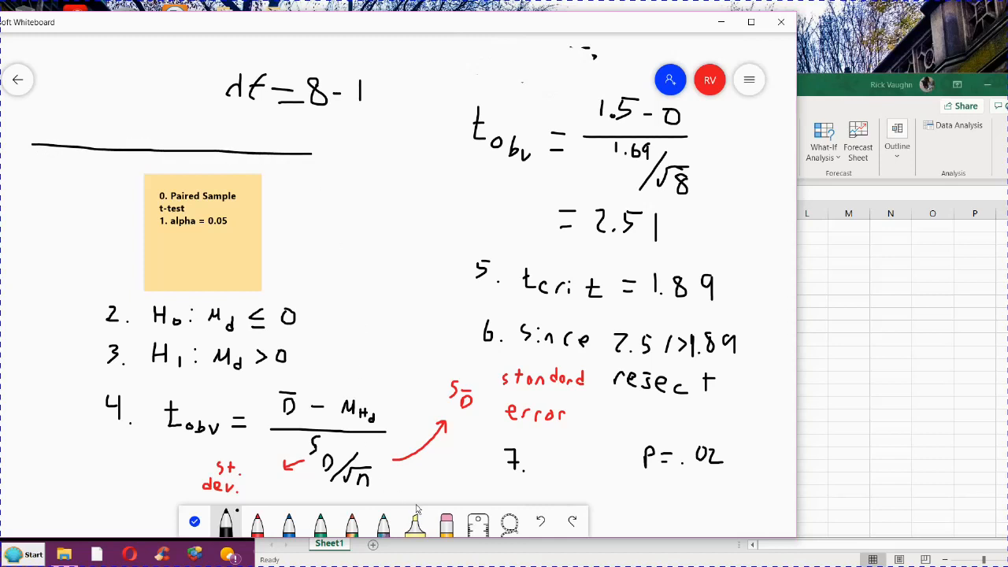
left_click(446, 523)
mouse_move(346, 98)
left_mouse_down()
mouse_move(337, 86)
mouse_move(269, 80)
left_mouse_up()
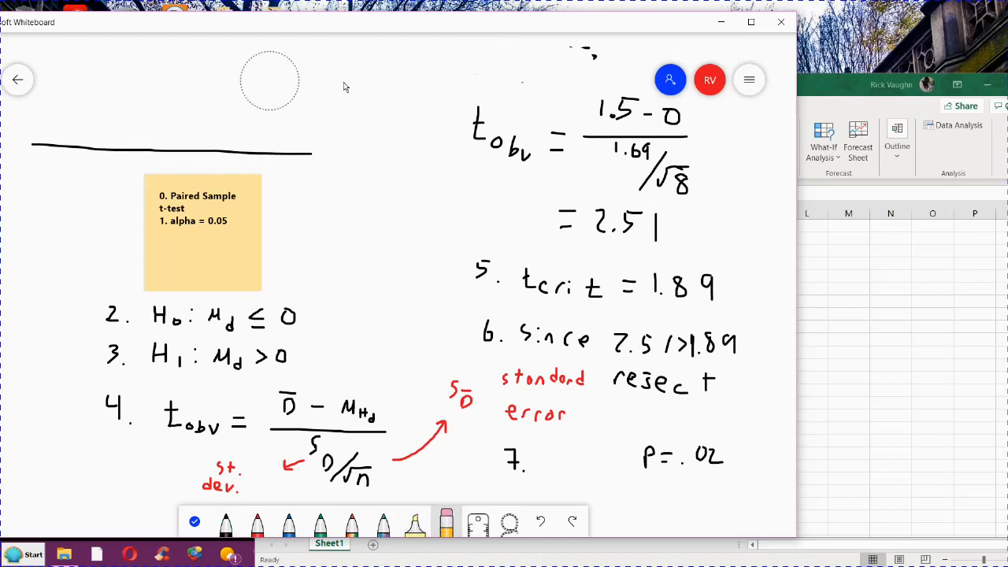
- Draw a black bell curve over the baseline and mark the value 2.51 under its upper tail
left_click(226, 523)
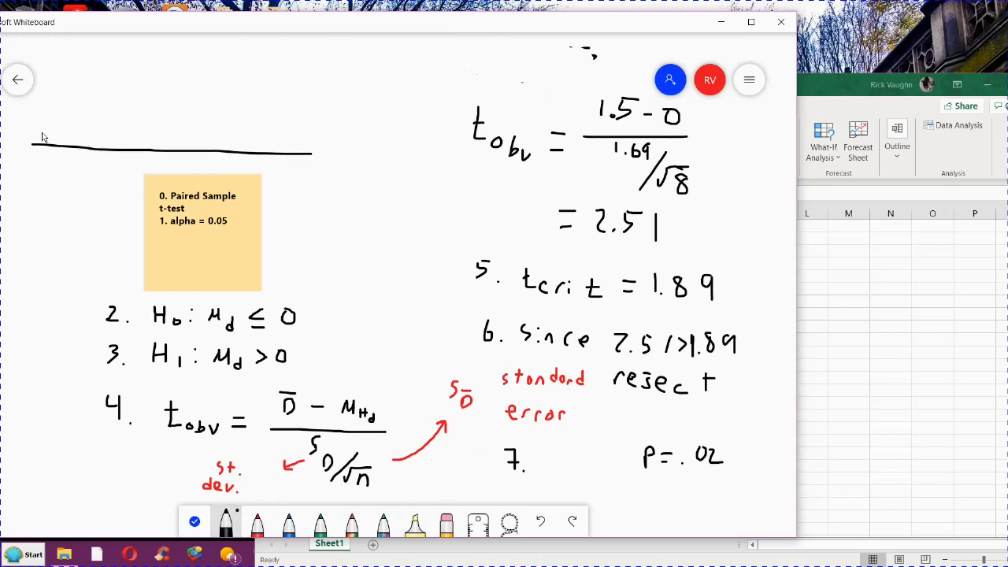
mouse_move(43, 137)
left_mouse_down()
mouse_move(207, 68)
mouse_move(257, 118)
mouse_move(346, 147)
left_mouse_up()
mouse_move(272, 150)
left_mouse_down()
mouse_move(277, 203)
mouse_move(291, 207)
mouse_move(298, 190)
mouse_move(303, 211)
left_mouse_up()
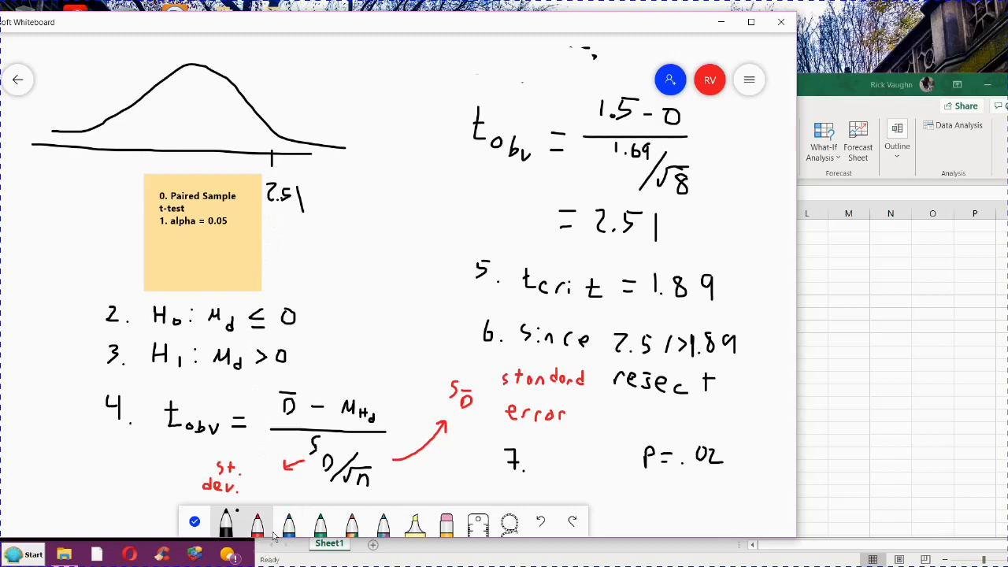
- Extend the 2.51 mark in black up through the curve and hatch the tail area beyond it in red
left_click(226, 521)
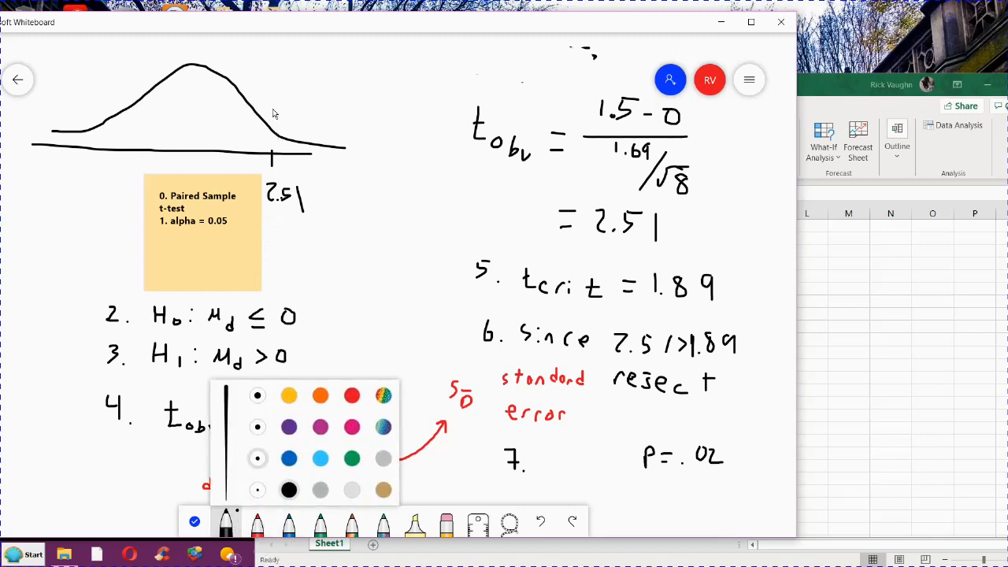
mouse_move(272, 110)
left_mouse_down()
mouse_move(276, 157)
mouse_move(302, 159)
left_mouse_up()
left_click(258, 523)
left_click_drag(314, 146, 315, 158)
left_click_drag(327, 147, 329, 157)
mouse_move(340, 148)
left_mouse_down()
mouse_move(336, 157)
mouse_move(359, 155)
left_mouse_up()
left_click_drag(364, 149, 364, 155)
left_click_drag(370, 150, 369, 156)
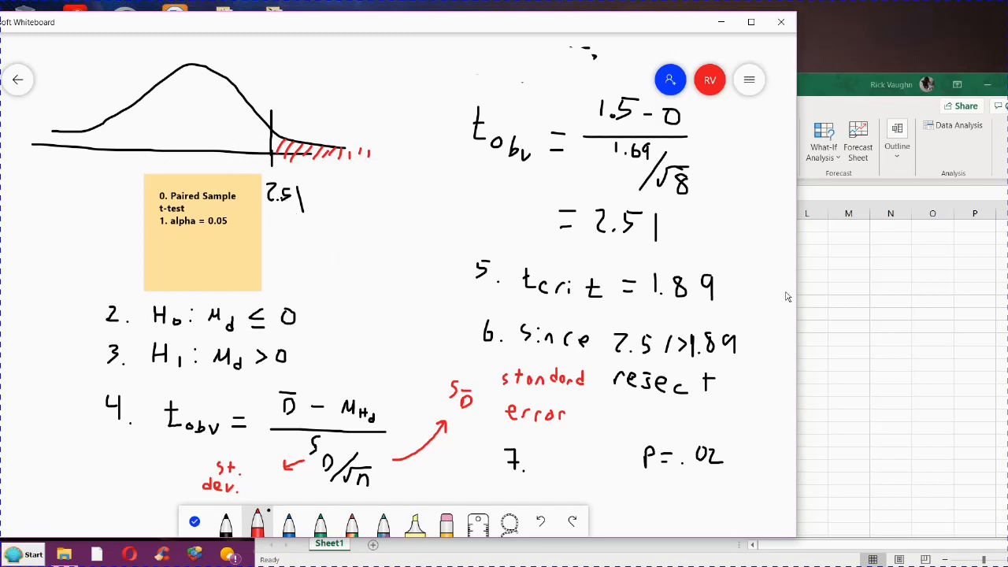
- Switch to Excel and enter the label "p-value" in C16
left_click(826, 85)
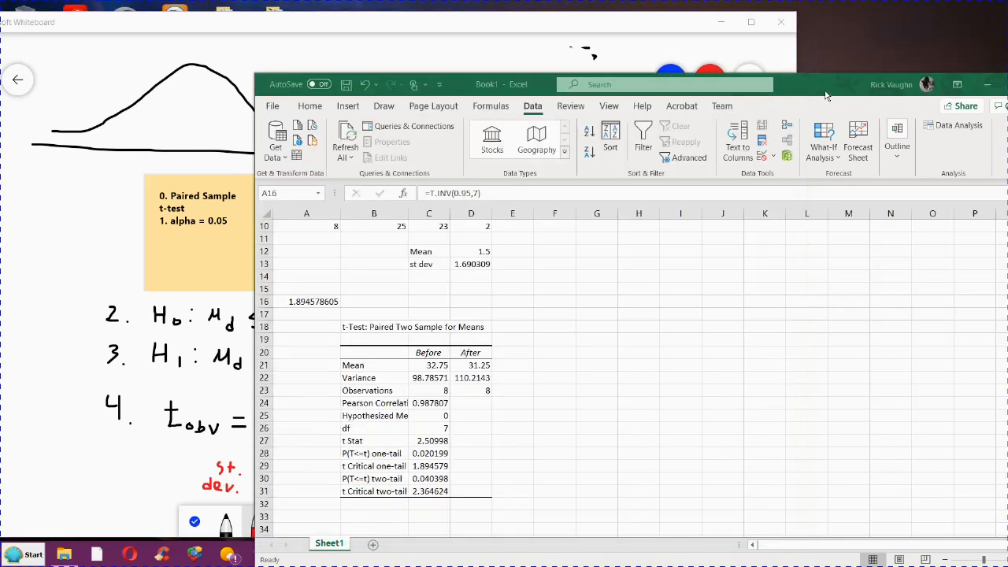
left_click_drag(826, 85, 859, 80)
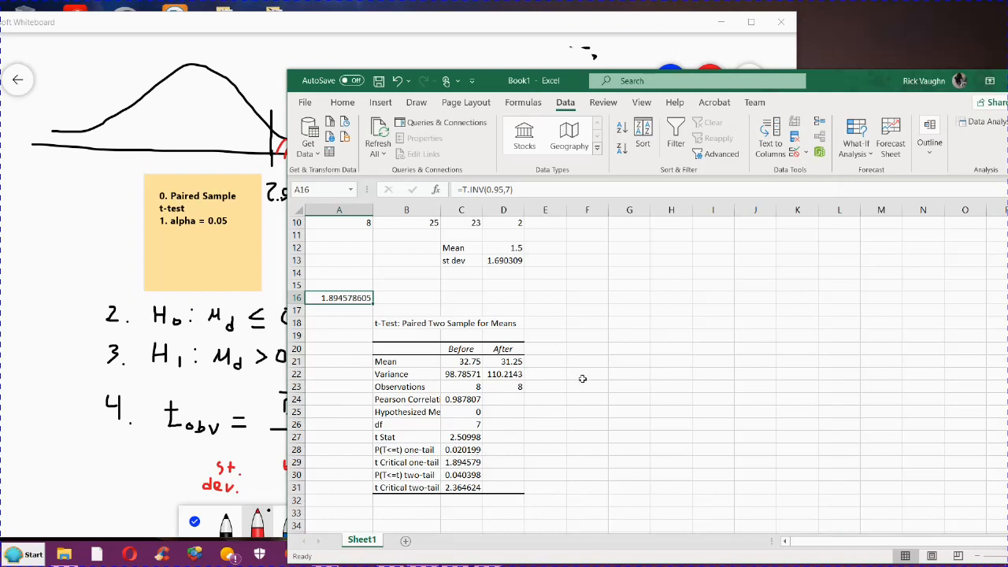
left_click(465, 298)
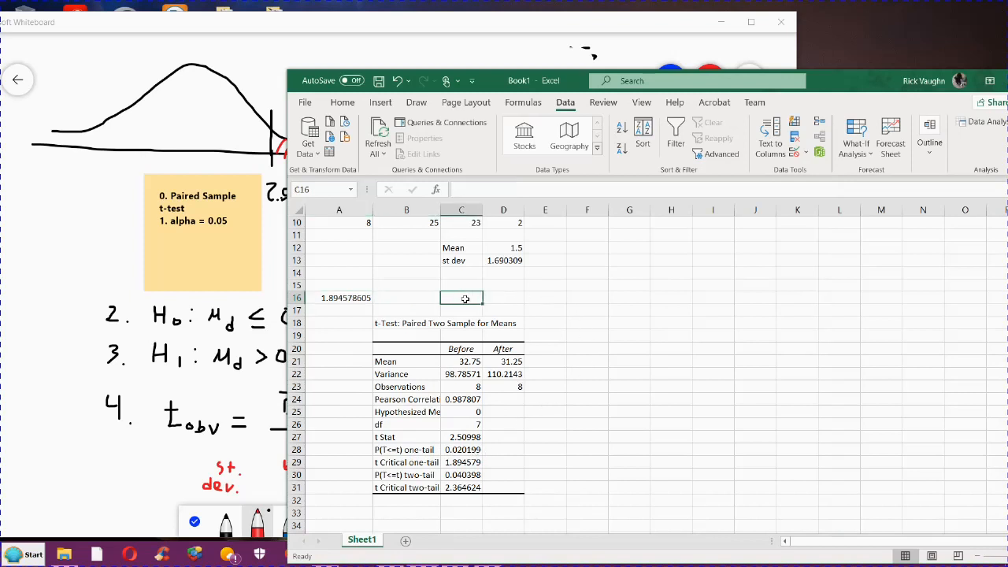
type("p-value")
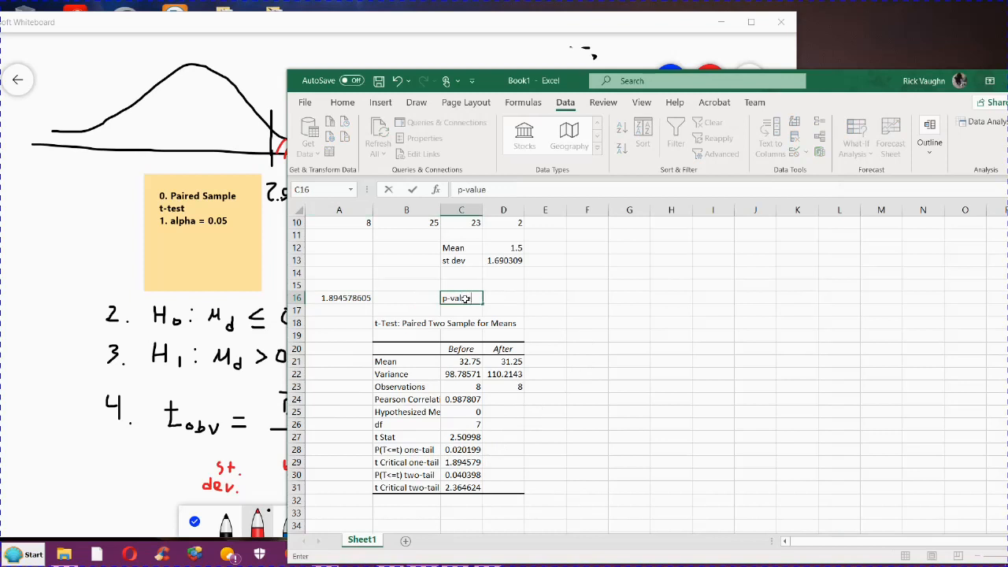
key("Tab")
- Calculate the p-value in D16 with =1-T.DIST(2.51,7,TRUE), taking the observed t value from Whiteboard
type("=")
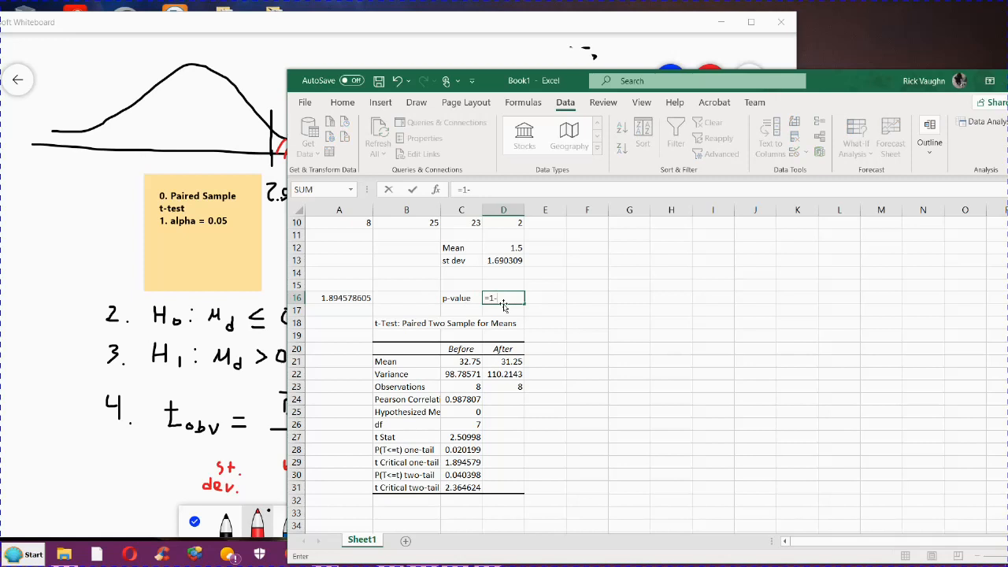
type("1-t.dist")
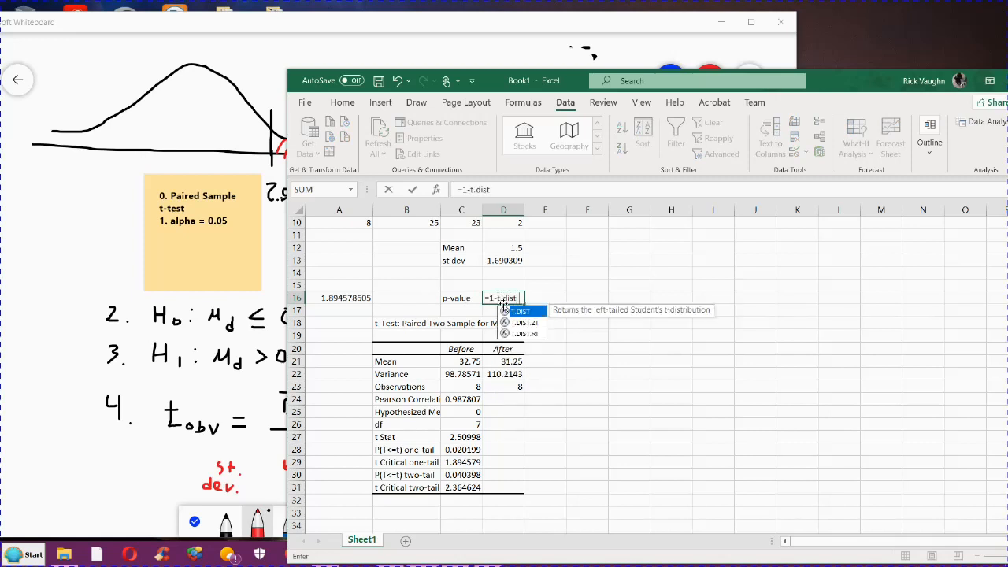
type("(")
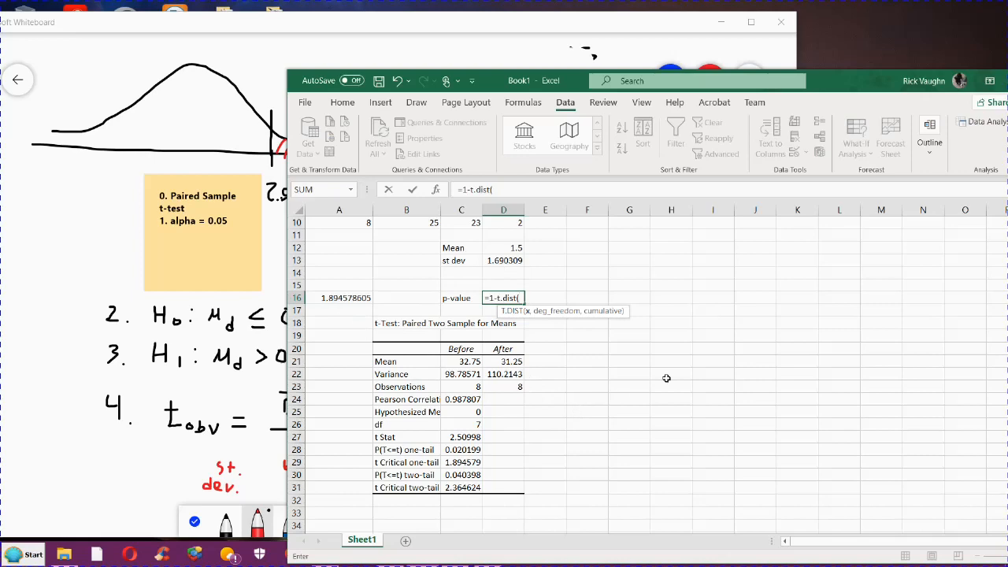
scroll(664, 373, "up", 3)
scroll(664, 373, "down", 1)
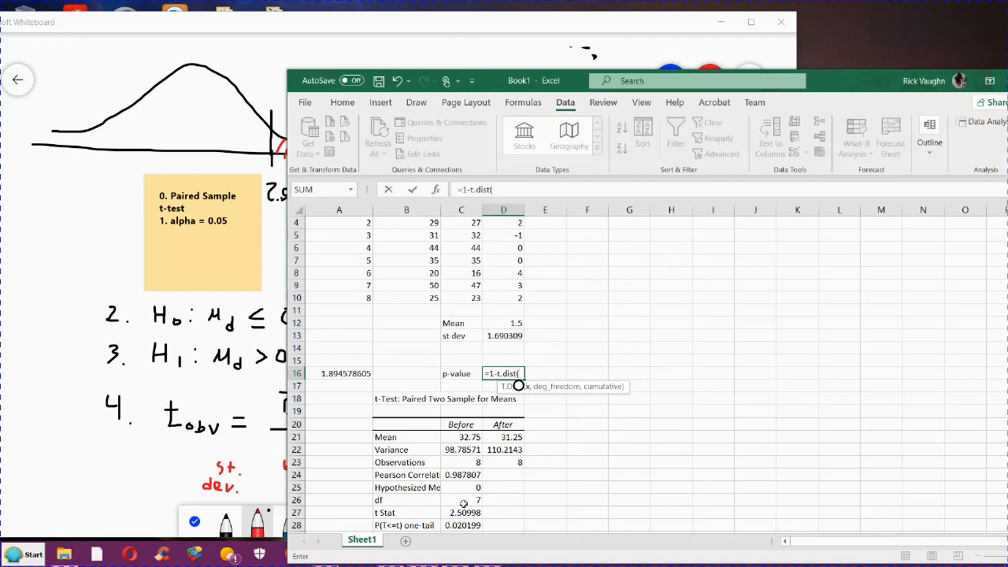
scroll(466, 504, "down", 1)
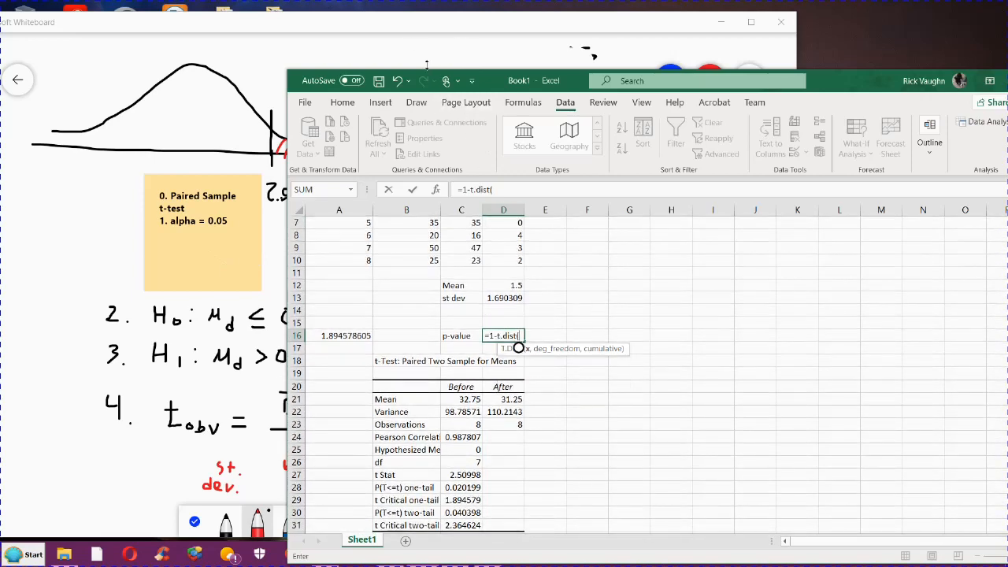
left_click(412, 41)
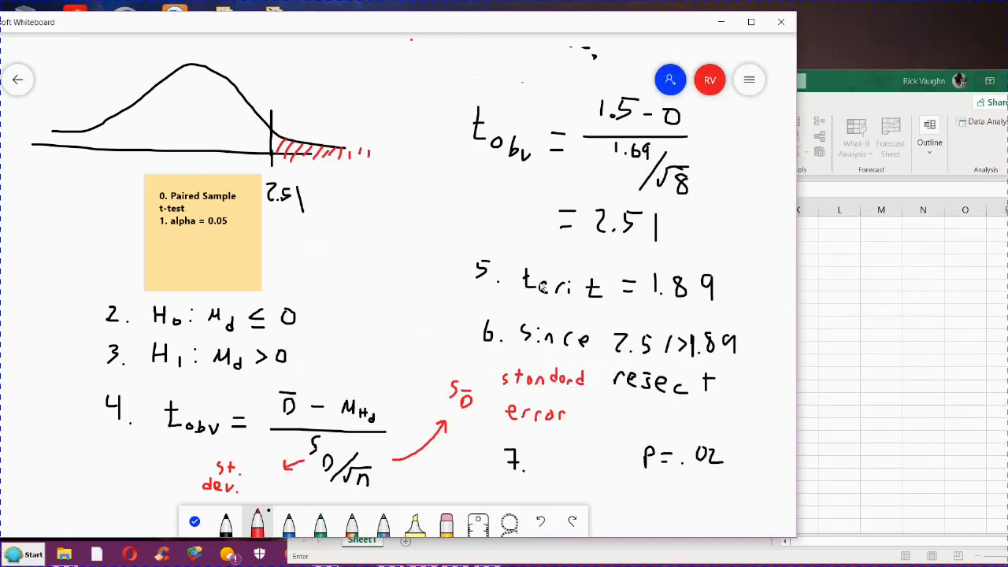
left_click(854, 101)
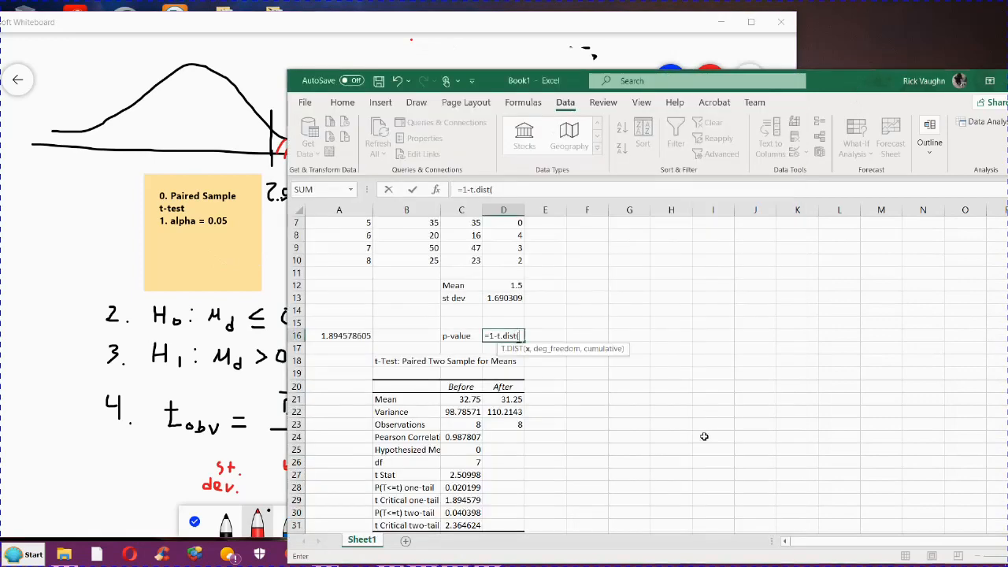
type("2.51,")
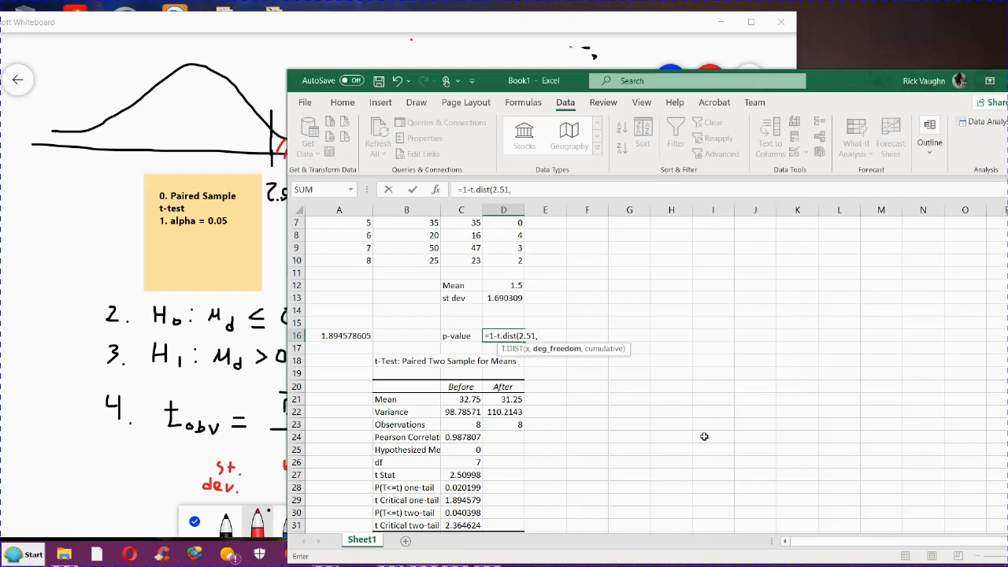
type("7,TRUE")
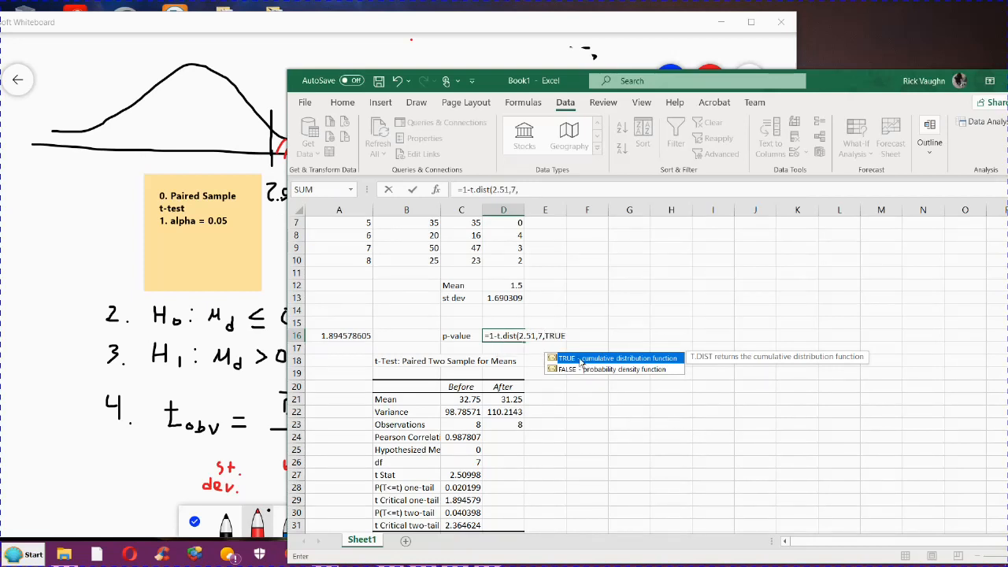
double_click(580, 359)
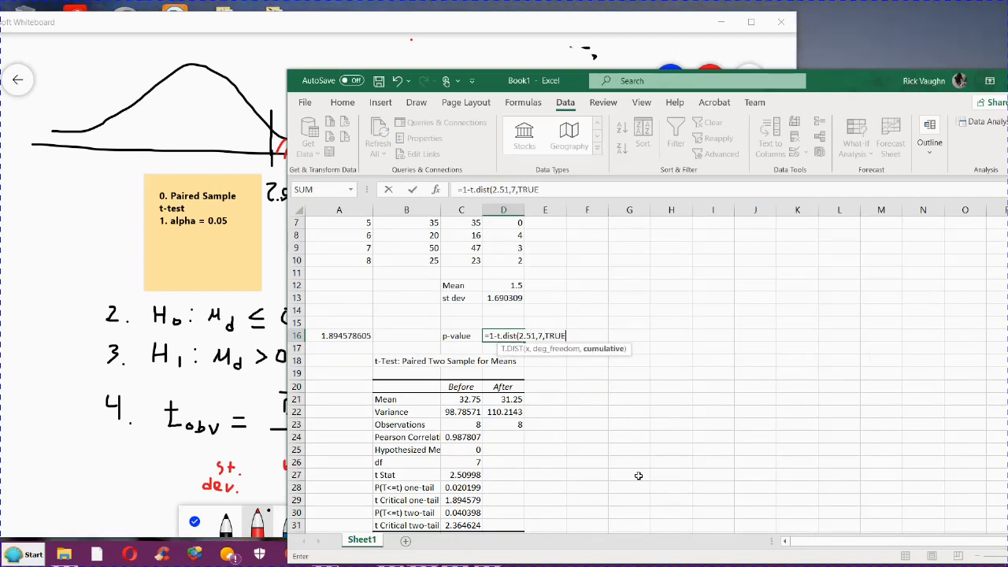
type(")")
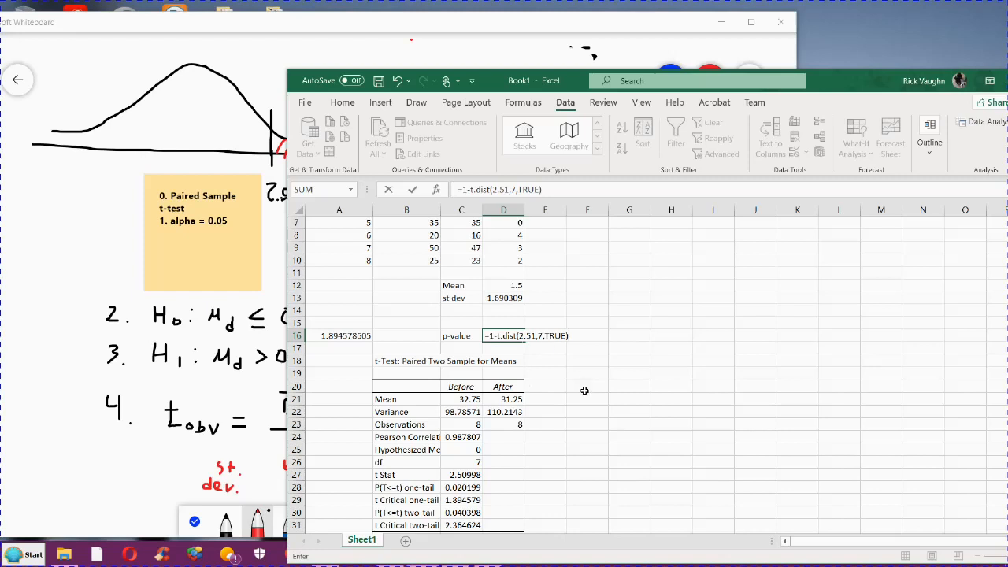
key("Return")
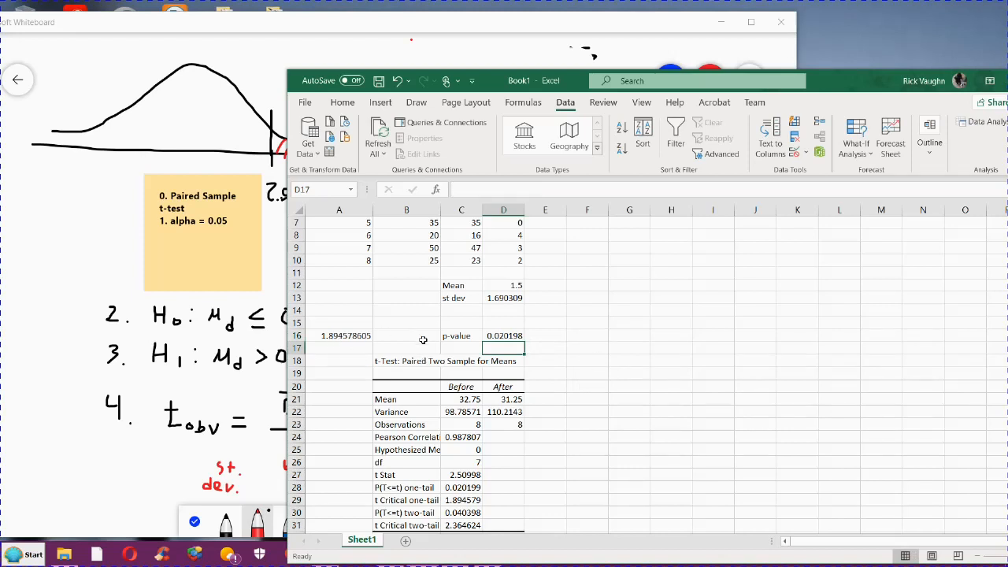
- Compare the calculated p-value with the handwritten p entry in Whiteboard, and return to Excel
left_click(529, 25)
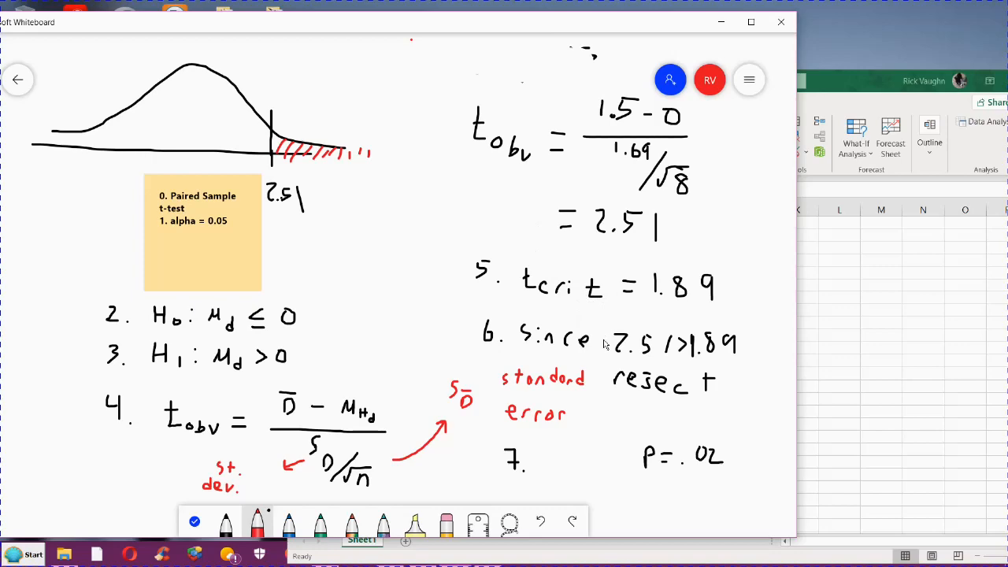
left_click(880, 328)
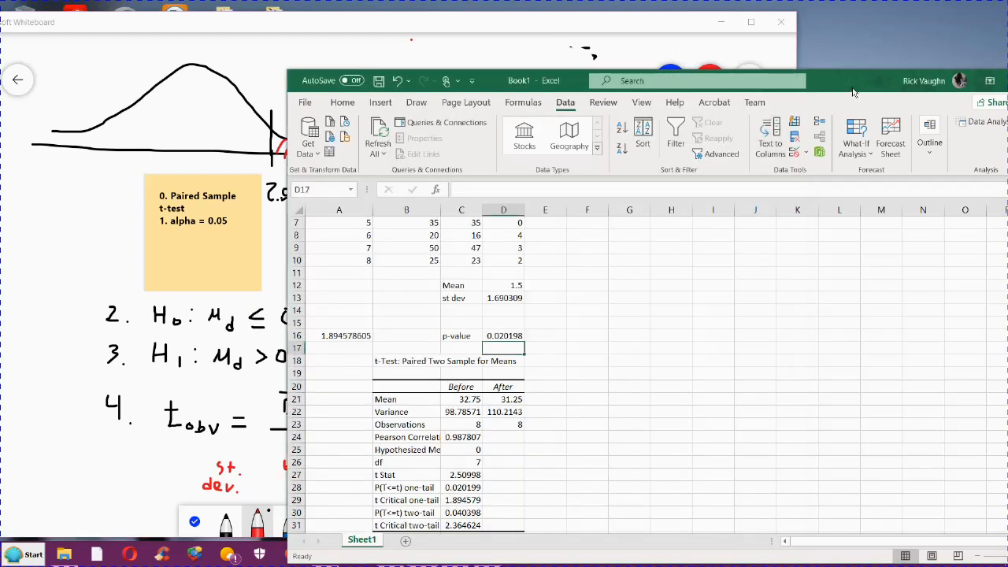
- Move the Excel window up, switch to the textbook PDF in Acrobat to read exercise 15.8 parts (a) to (c), and return to Excel
left_click_drag(851, 86, 847, 50)
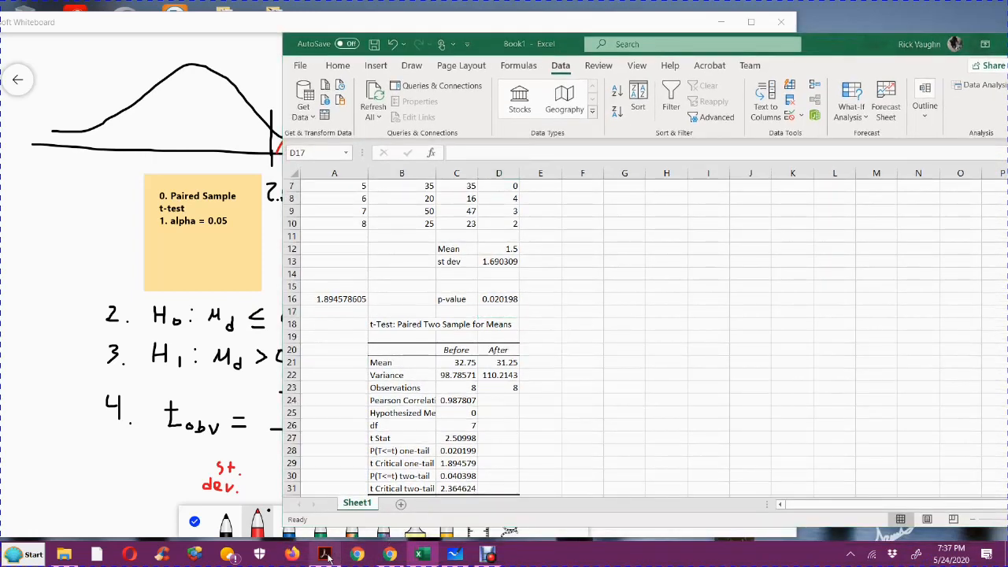
left_click(323, 553)
left_click_drag(436, 27, 500, 16)
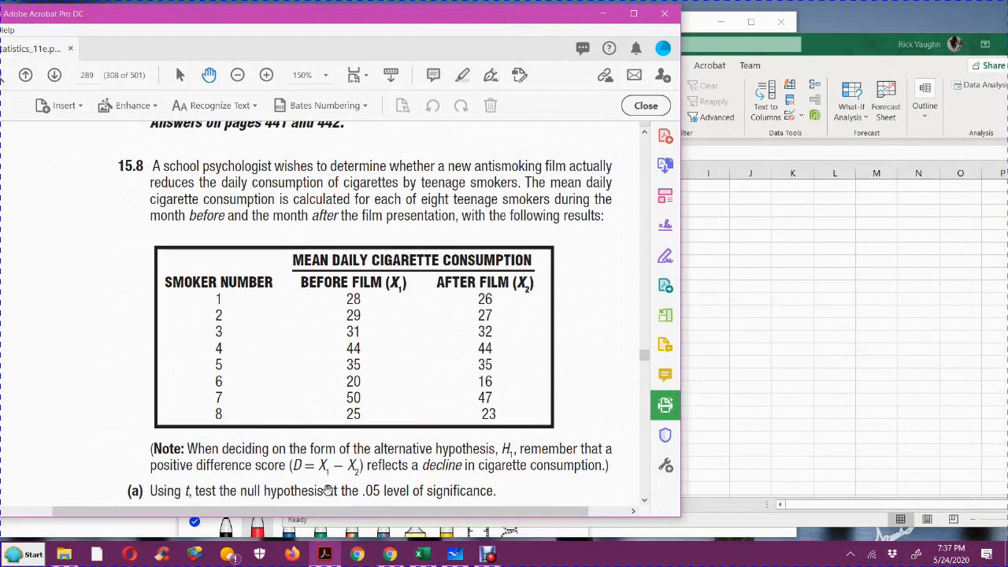
scroll(465, 445, "down", 2)
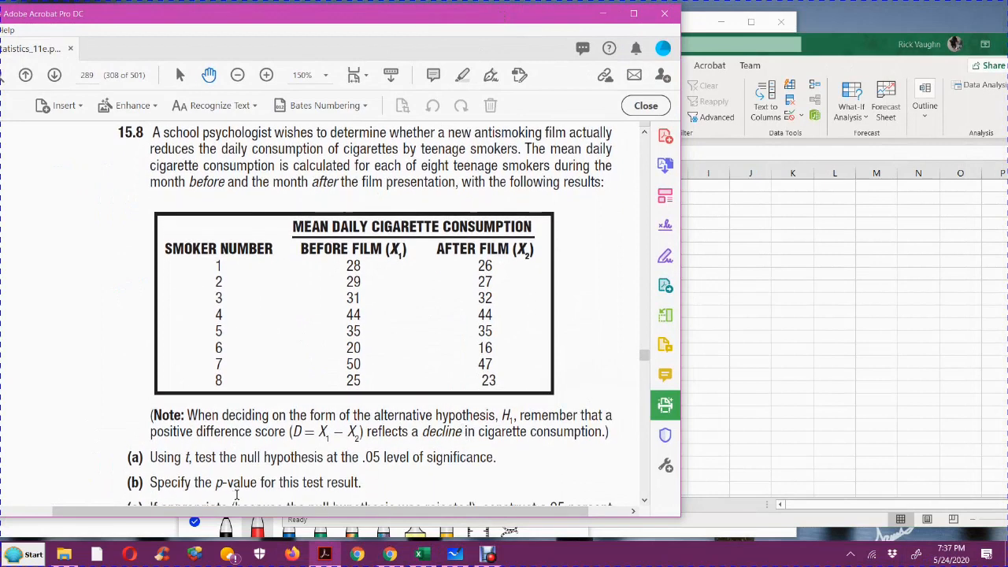
scroll(423, 478, "down", 1)
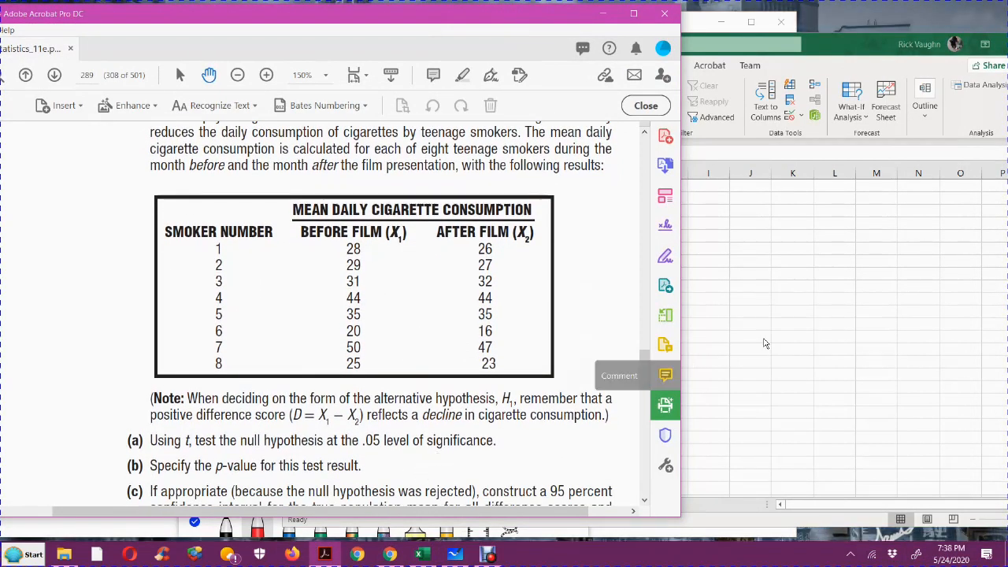
key("alt+Tab")
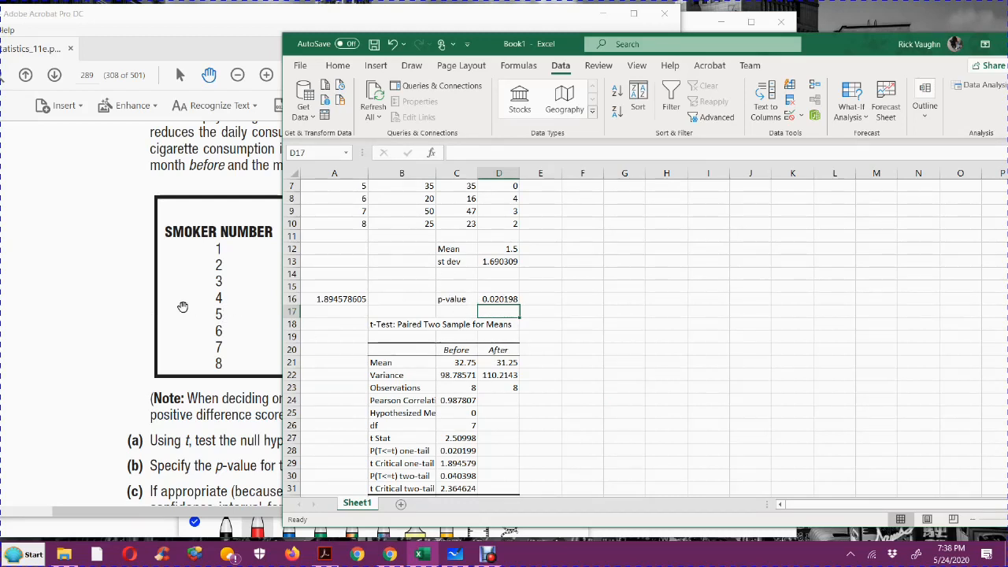
- Switch to the textbook PDF in Acrobat to read parts (c) and (d) of exercise 15.8, and return to Excel
left_click(149, 304)
scroll(505, 341, "down", 2)
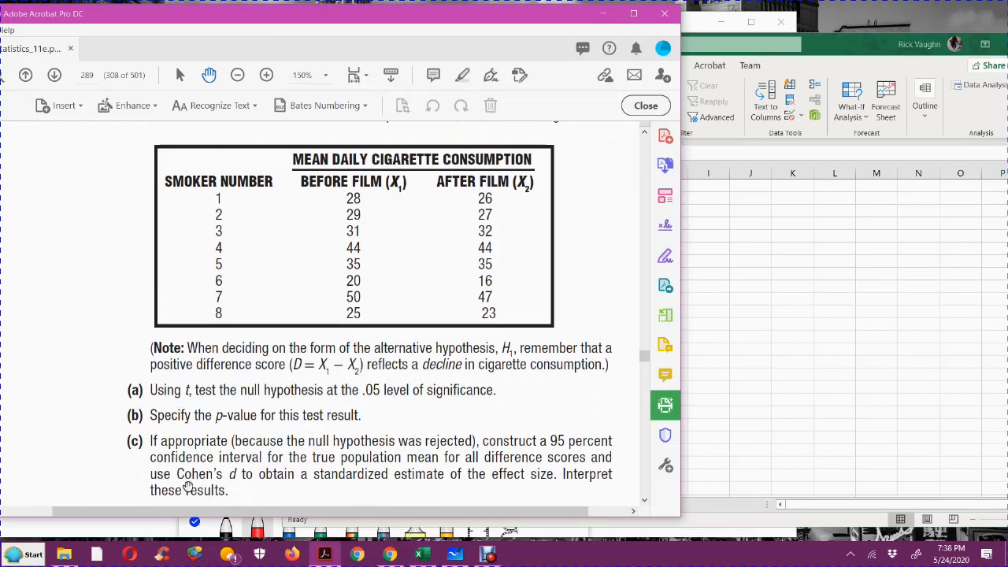
scroll(311, 464, "down", 1)
scroll(317, 447, "down", 1)
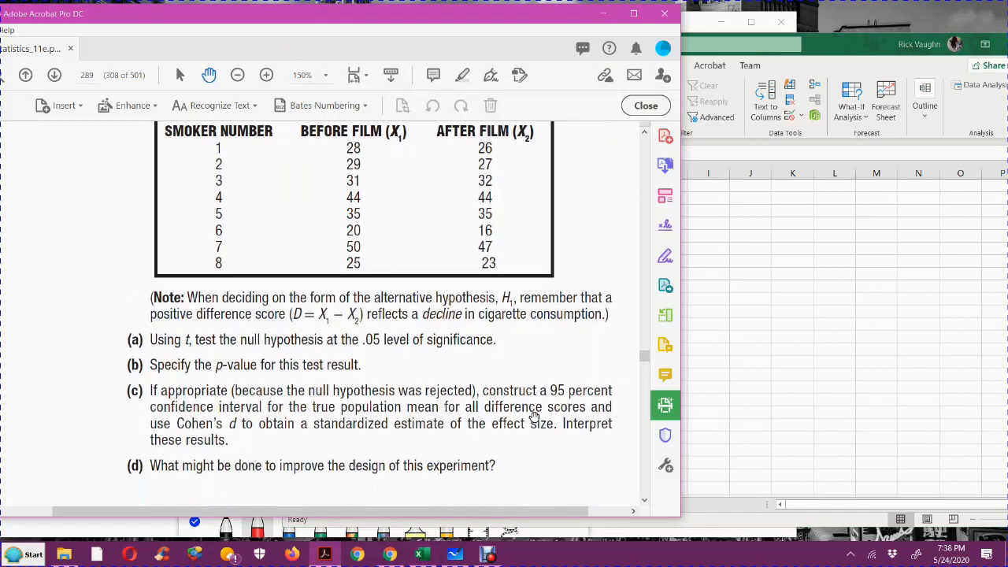
scroll(414, 418, "down", 1)
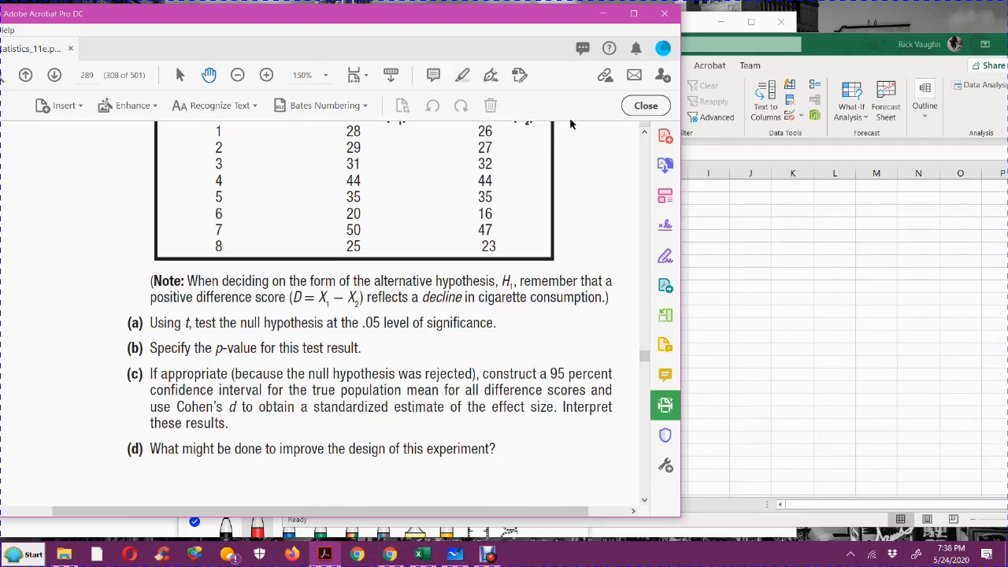
scroll(618, 294, "up", 1)
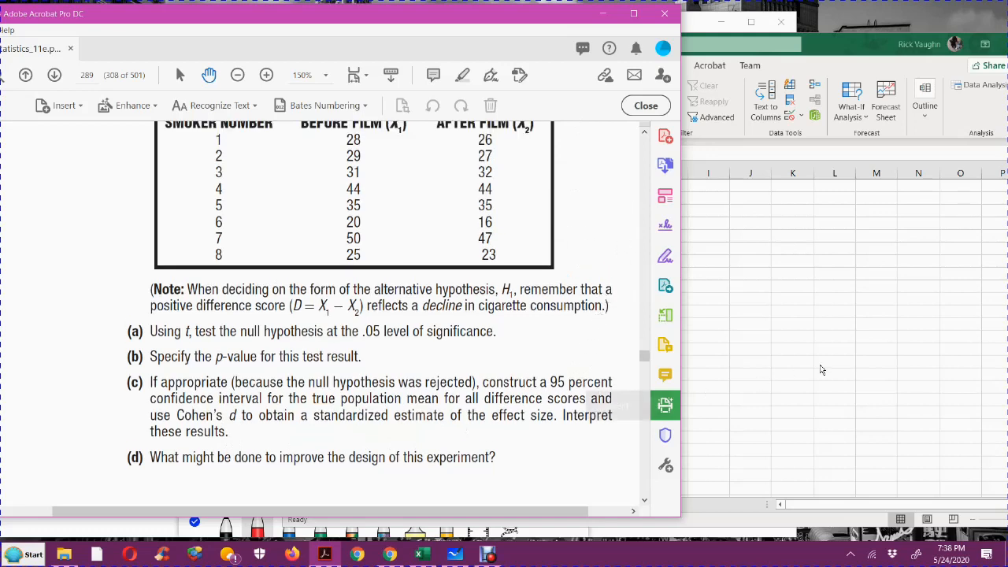
key("alt+Tab")
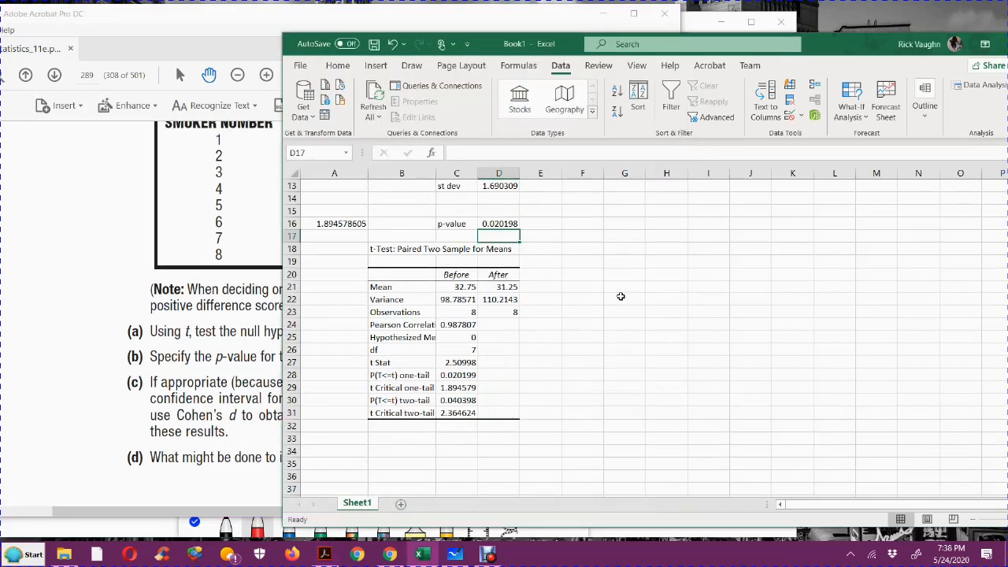
- Enter the heading "Confidence Interval" in F15, with the labels "Low" in F17 and "High" in G17
scroll(619, 295, "up", 1)
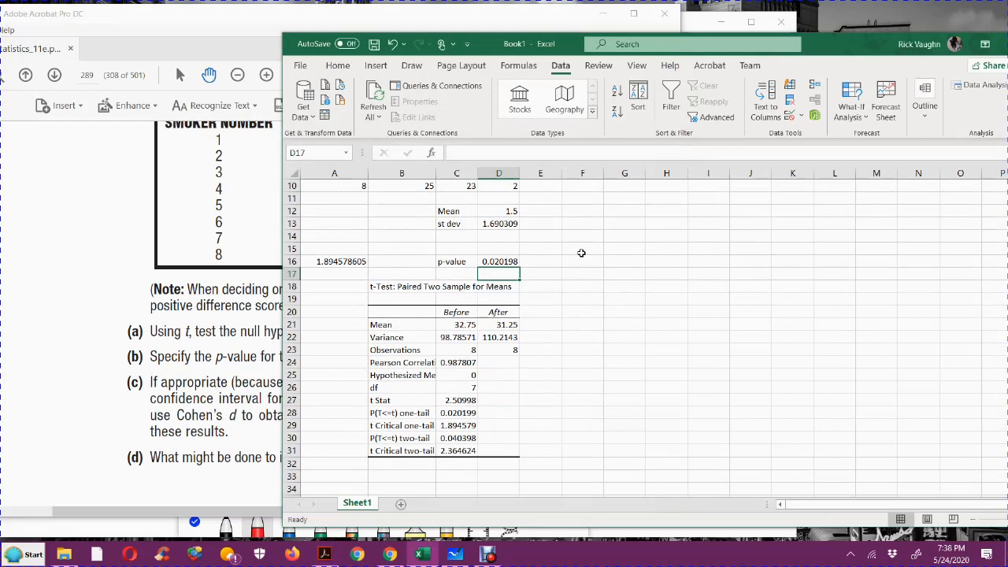
left_click(586, 249)
type("Confi")
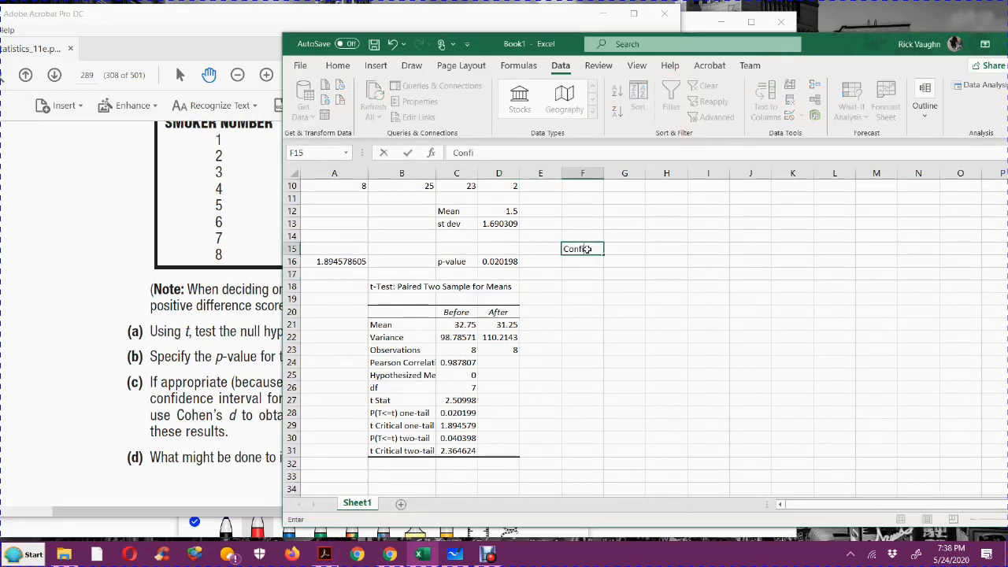
type("dence Interval")
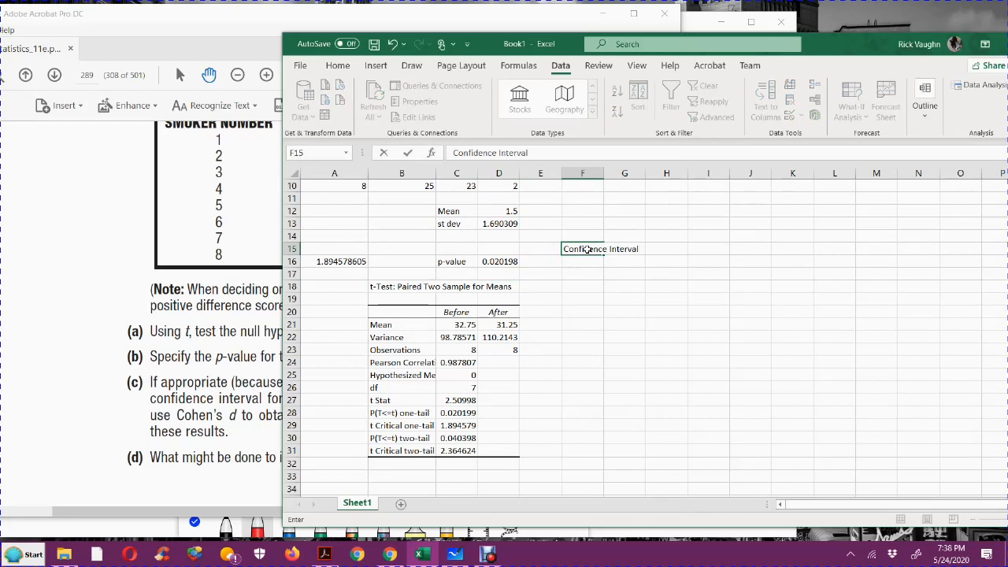
left_click(589, 273)
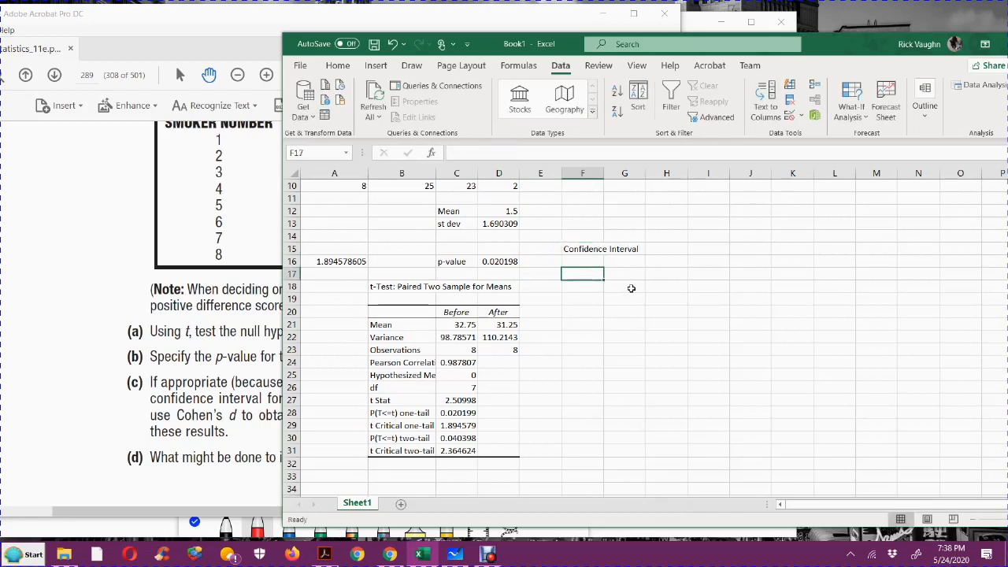
type("Low")
key("Tab")
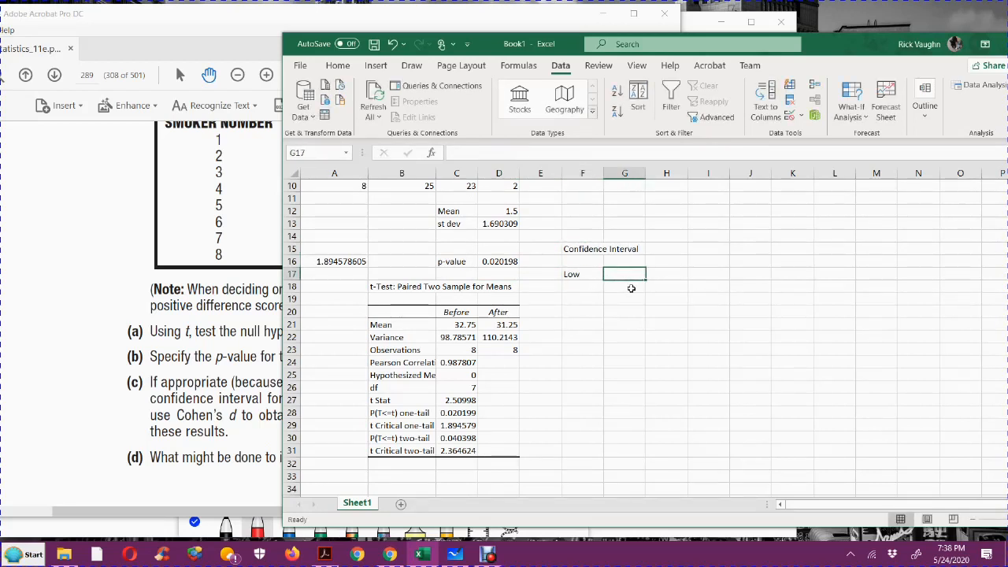
type("High")
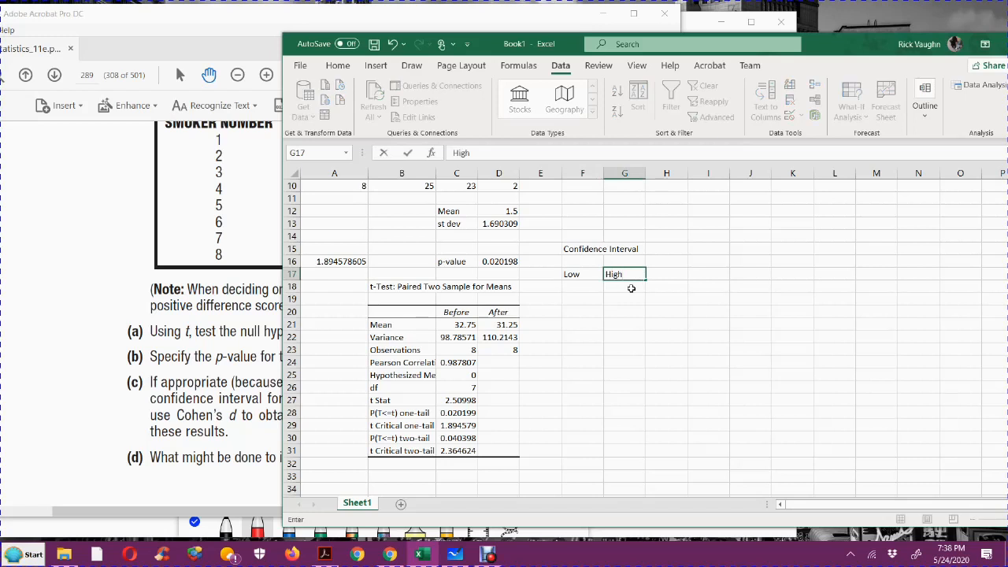
key("Return")
- Calculate the lower confidence limit in F18 with =D12-C29*D13/SQRT(7)
type("=")
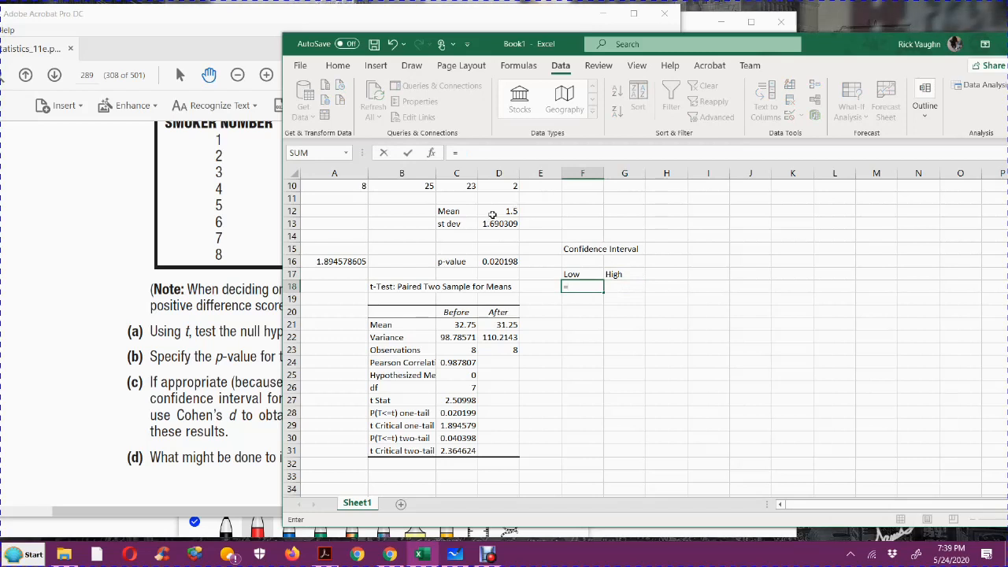
left_click(494, 213)
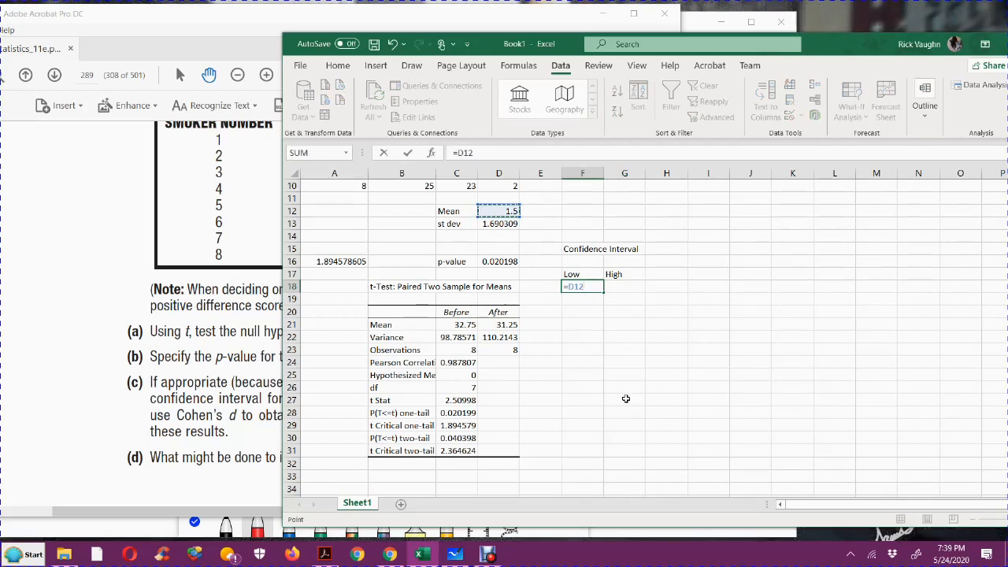
type("-")
left_click(459, 426)
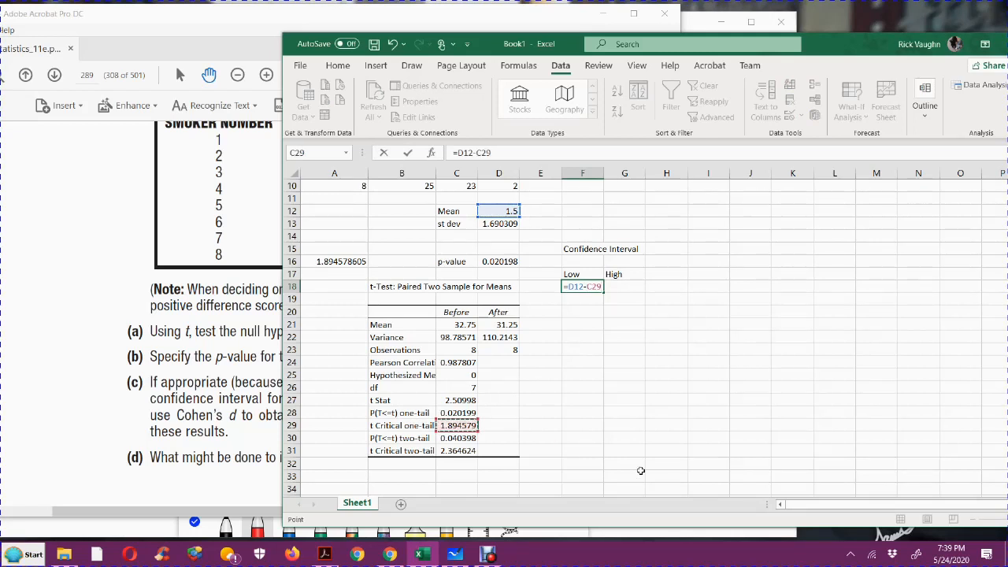
type("*")
left_click(498, 224)
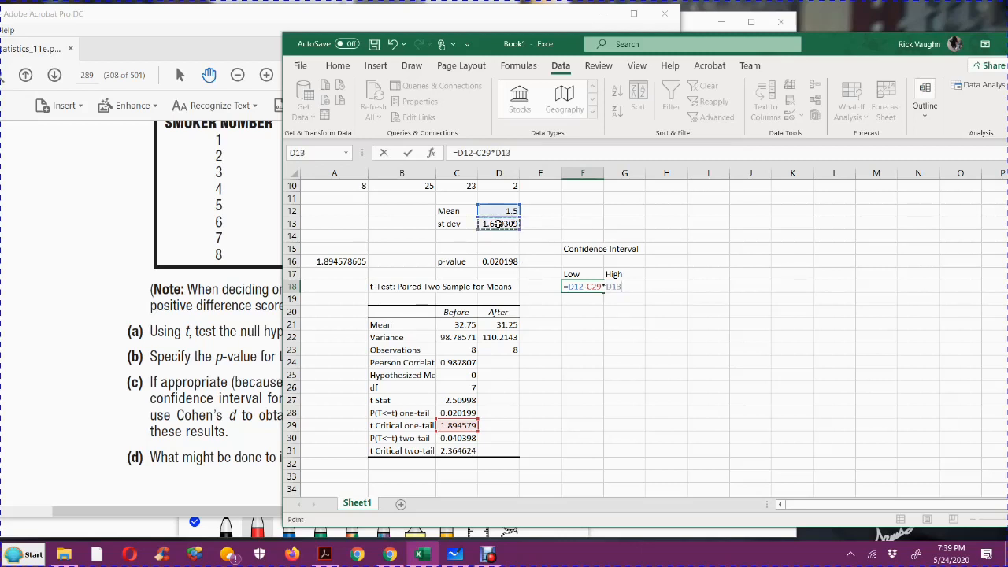
type("/sqrt(7")
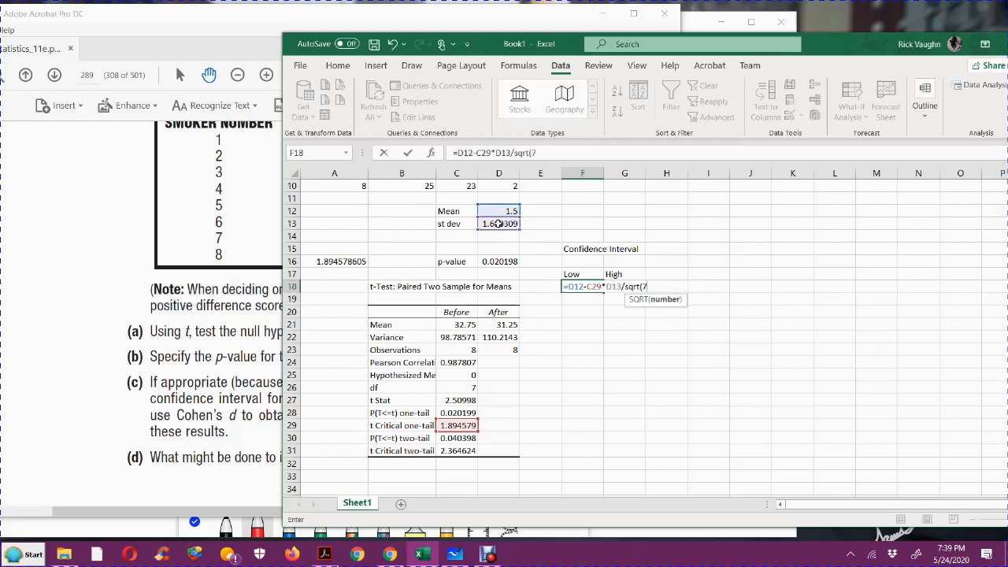
type(")")
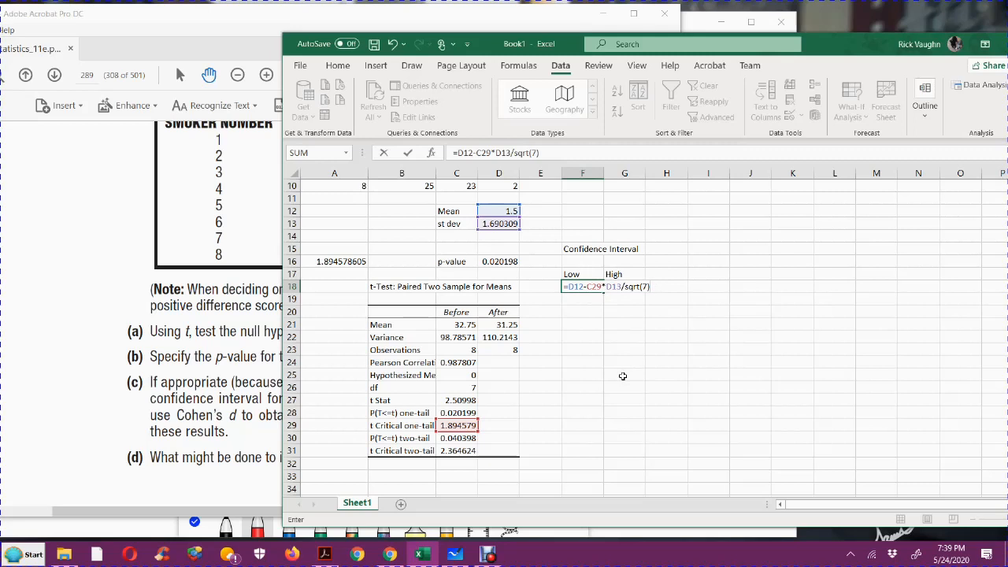
key("Return")
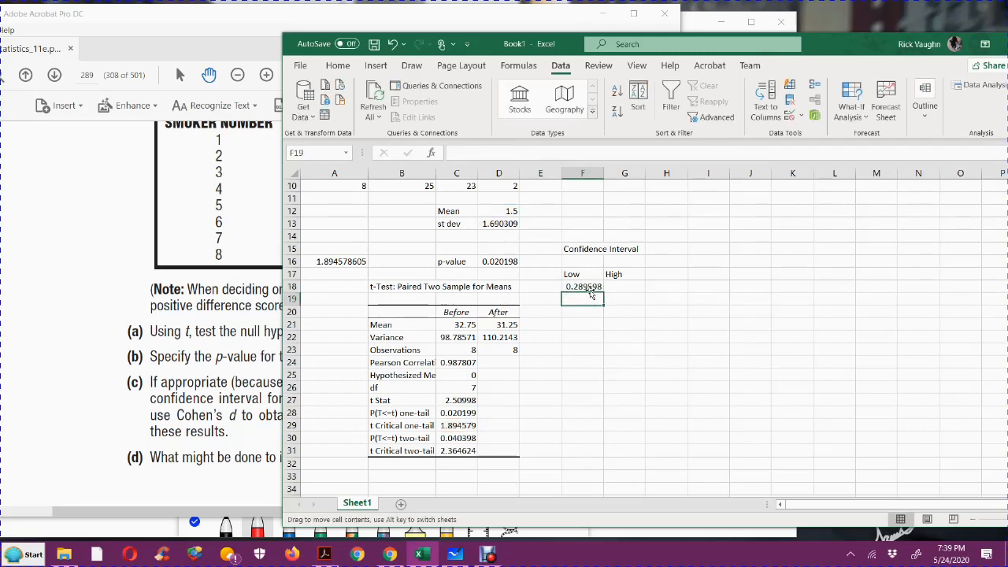
- Copy the formula text from F18 into G18 and change the minus to a plus, giving =D12+C29*D13/SQRT(7) for the upper limit
left_click(583, 286)
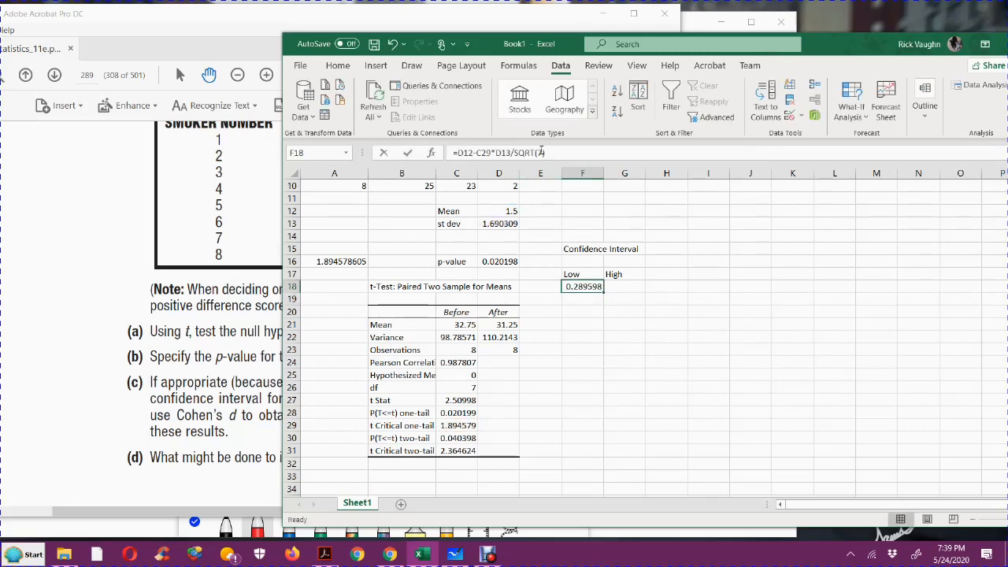
left_click(541, 152)
right_click(536, 152)
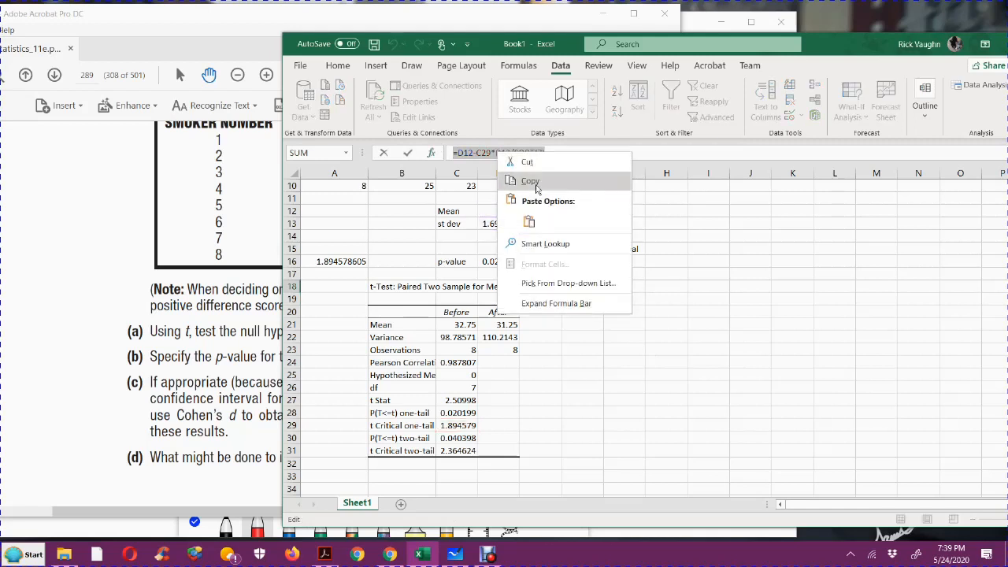
key("Escape")
key("Return")
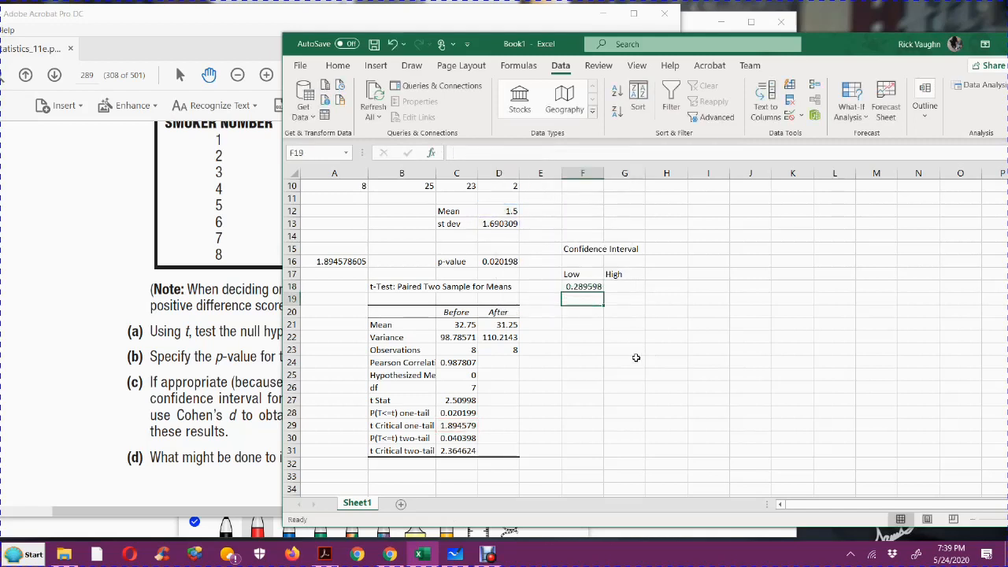
left_click(634, 288)
left_click(499, 152)
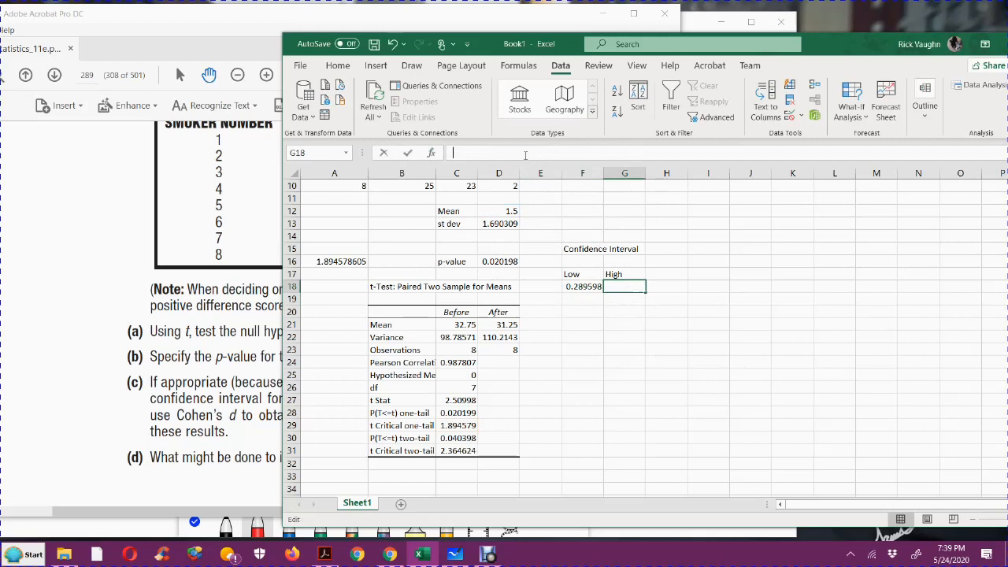
key("ctrl+v")
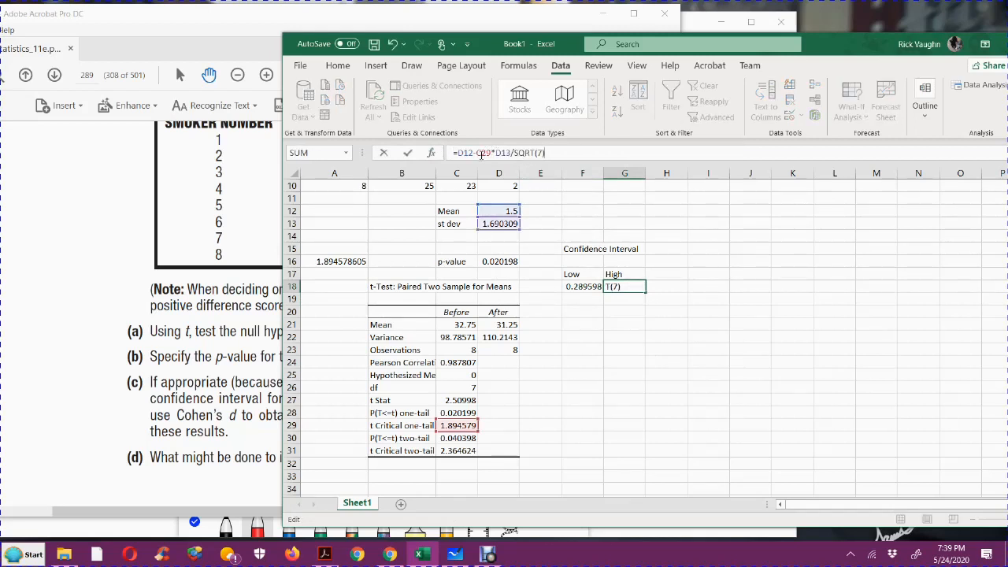
left_click(478, 153)
key("BackSpace")
type("+")
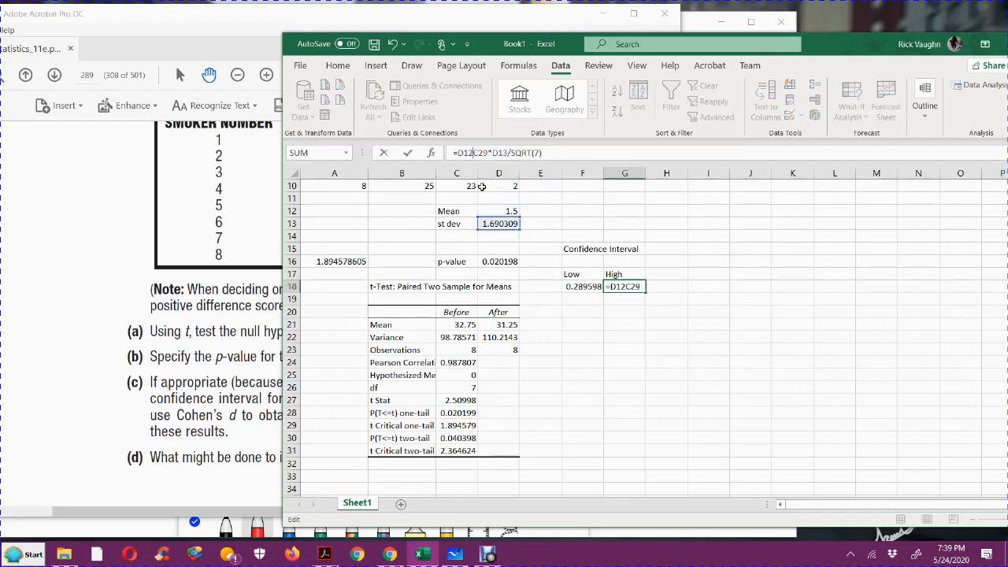
key("Return")
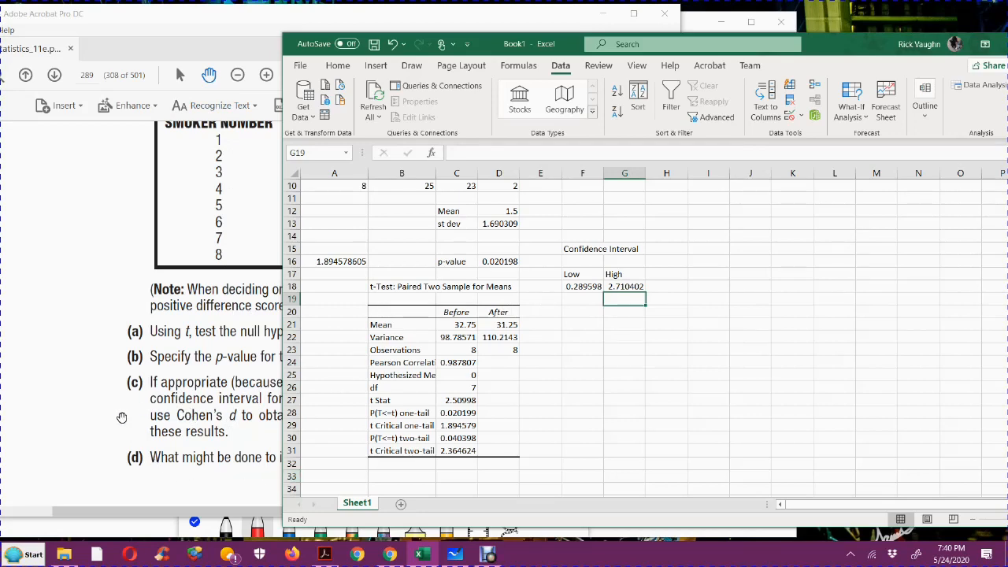
- Reread the questions and smoker data table of exercise 15.8 in the Acrobat PDF, checking the confidence limits in Excel in between
left_click(97, 391)
scroll(106, 375, "down", 2)
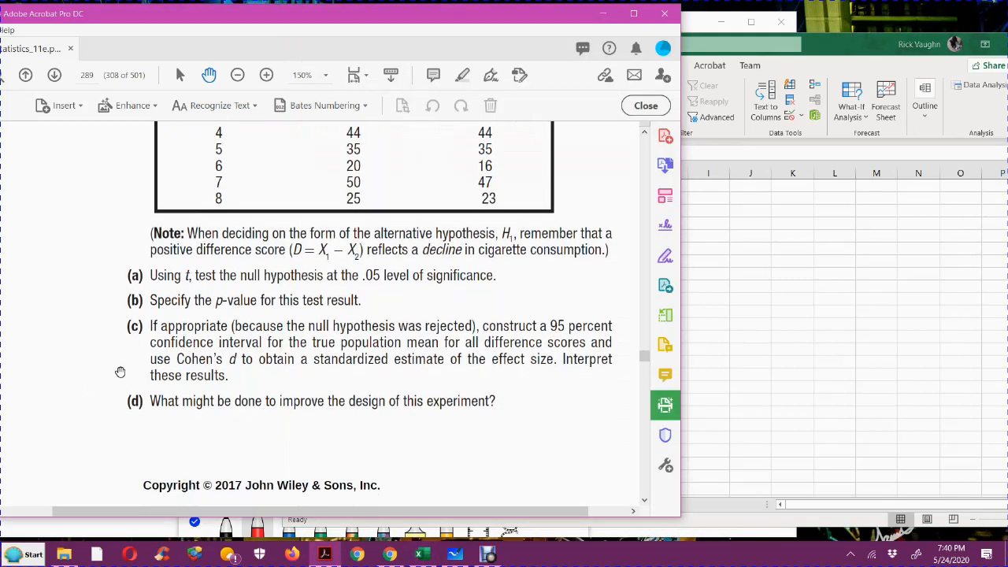
scroll(119, 371, "up", 1)
left_click(787, 323)
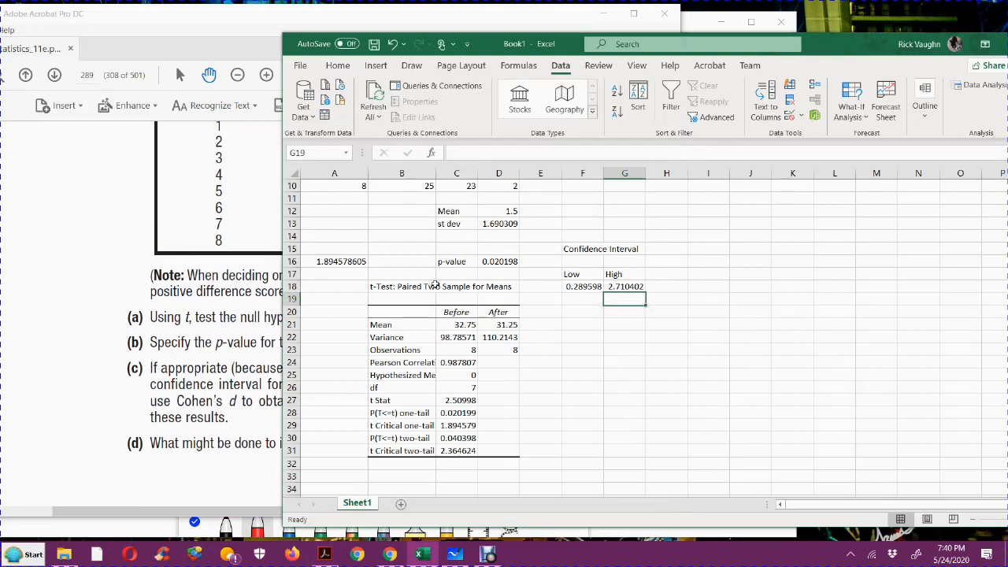
left_click(118, 280)
scroll(118, 281, "up", 3)
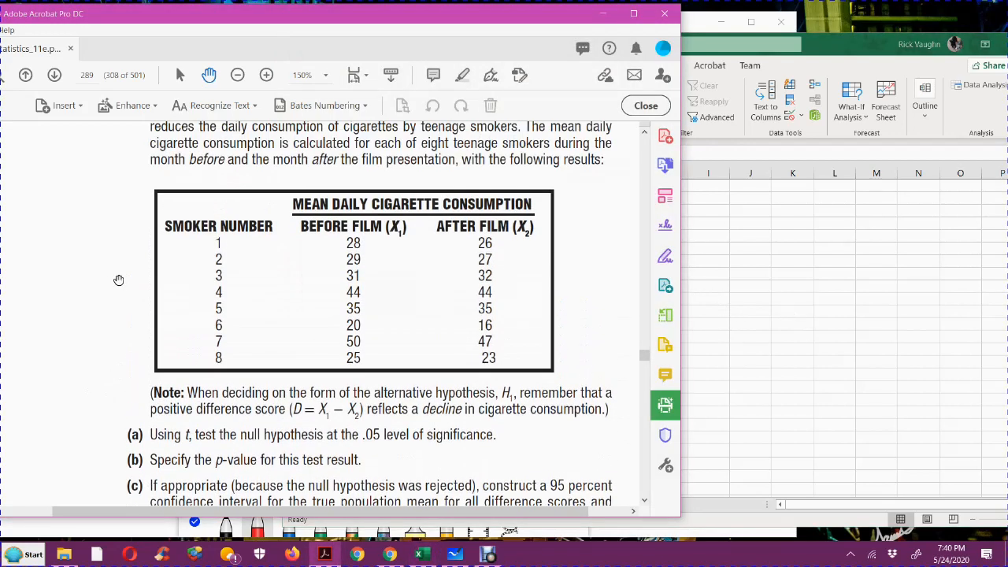
scroll(207, 281, "up", 1)
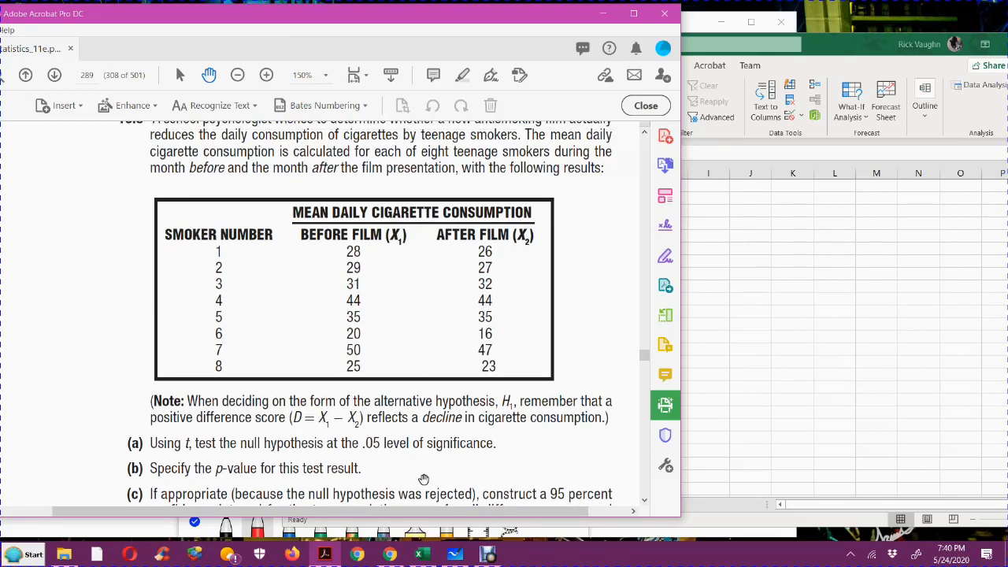